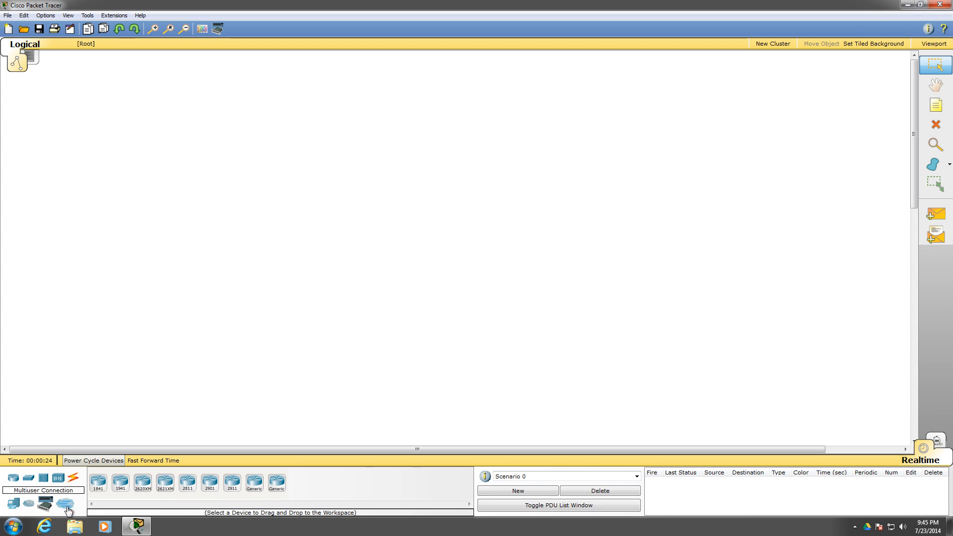
Place two 1841 routers side by side in the middle of the empty workspace
{"action": "left_click", "coordinate": [98, 481]}
{"action": "left_click", "coordinate": [264, 285]}
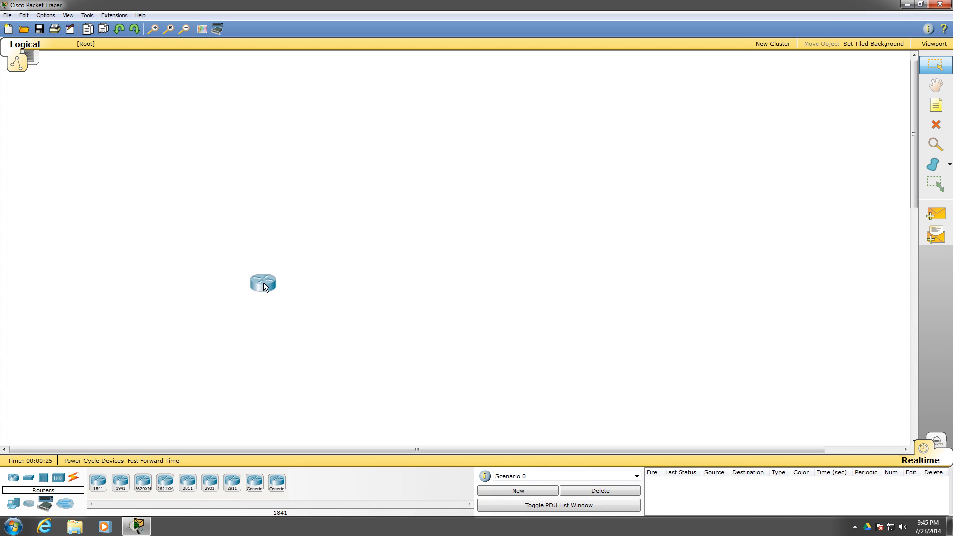
{"action": "left_click", "coordinate": [97, 482]}
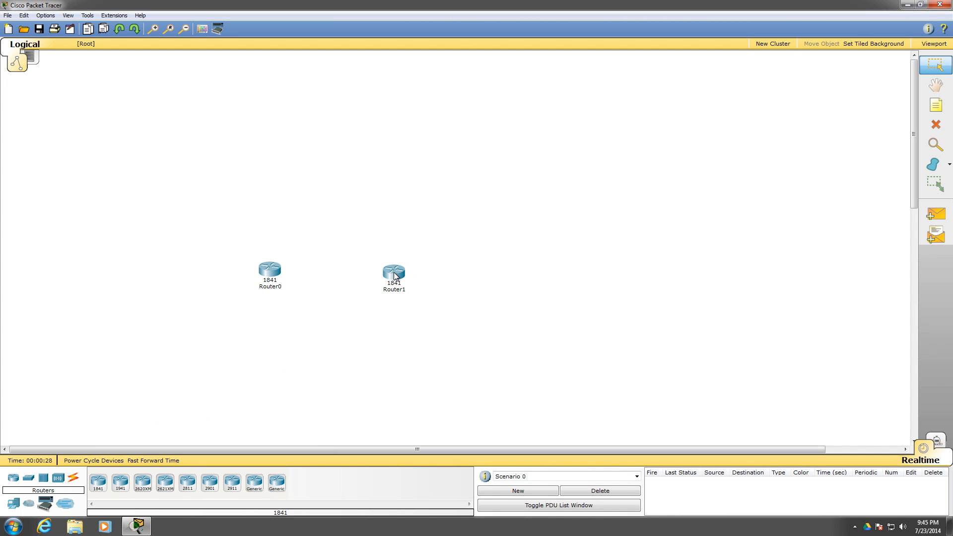
Place a 2950-24 switch below and outward of each router, and move both routers higher in the workspace
{"action": "left_click", "coordinate": [28, 479]}
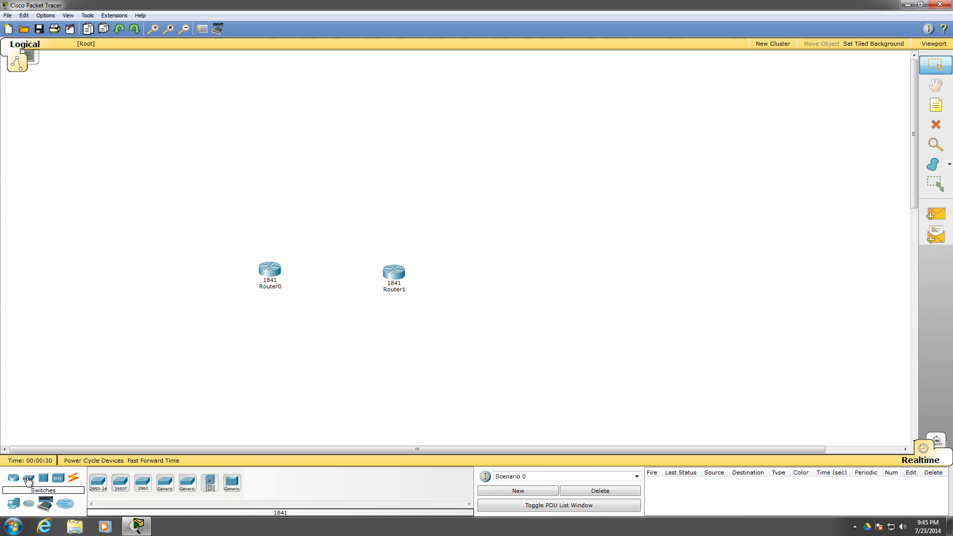
{"action": "left_click", "coordinate": [97, 482]}
{"action": "left_click", "coordinate": [211, 323]}
{"action": "left_click", "coordinate": [98, 482]}
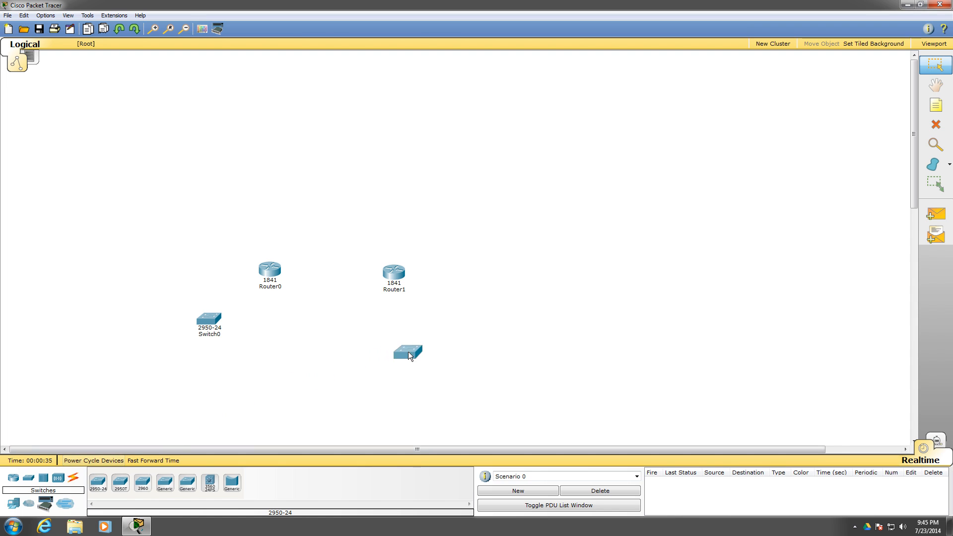
{"action": "left_click", "coordinate": [448, 330]}
{"action": "left_click_drag", "start_coordinate": [394, 270], "coordinate": [392, 229]}
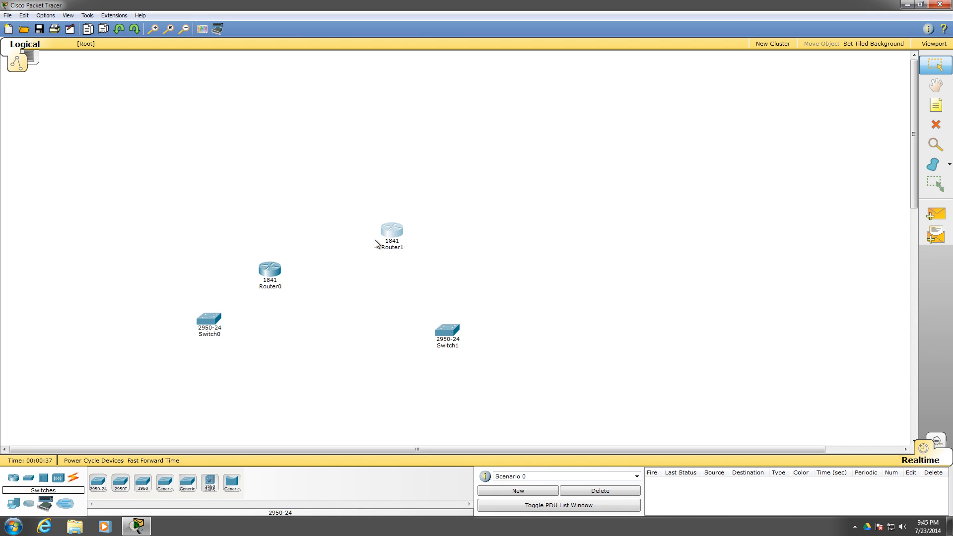
{"action": "left_click_drag", "start_coordinate": [262, 267], "coordinate": [261, 232]}
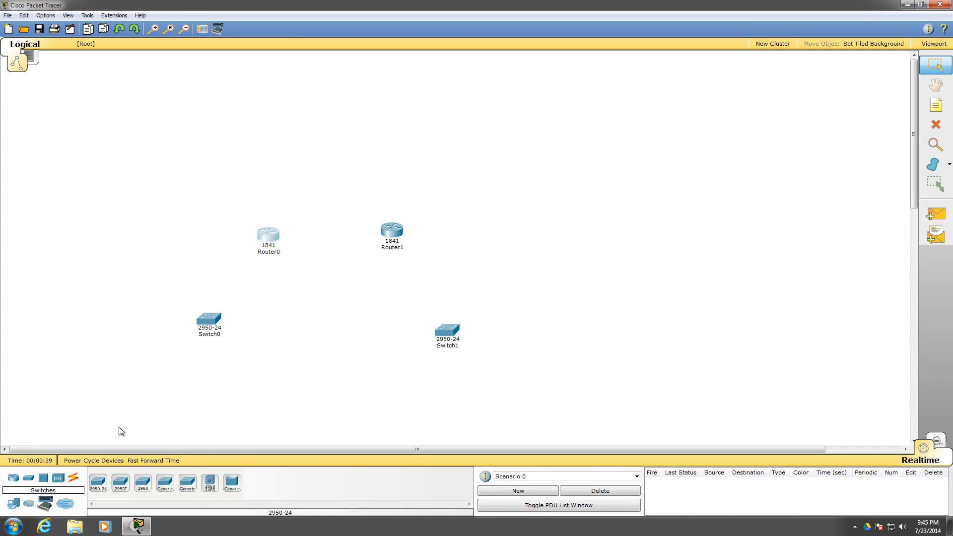
Connect Switch0 to Router0's FastEthernet0/0 port with a copper straight-through cable
{"action": "left_click", "coordinate": [73, 478]}
{"action": "left_click", "coordinate": [143, 485]}
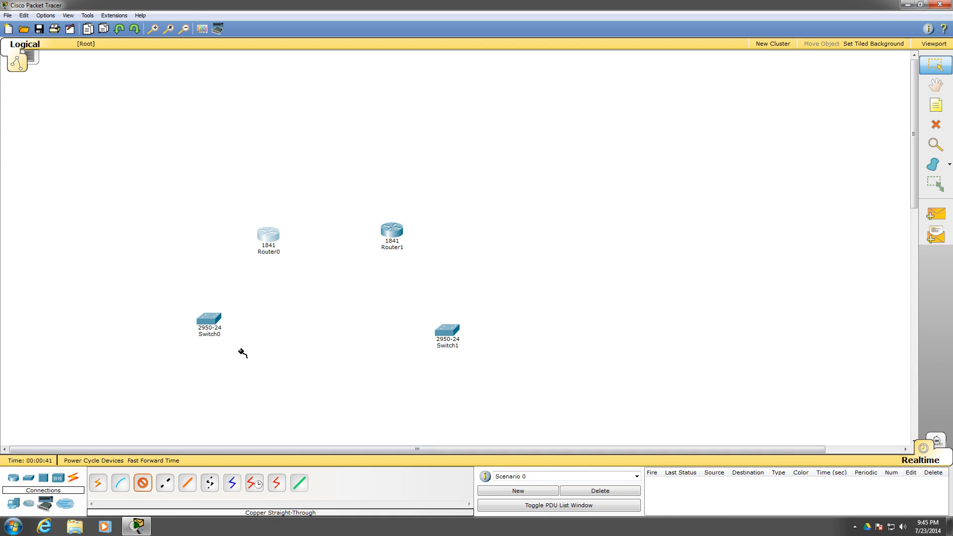
{"action": "left_click", "coordinate": [214, 321]}
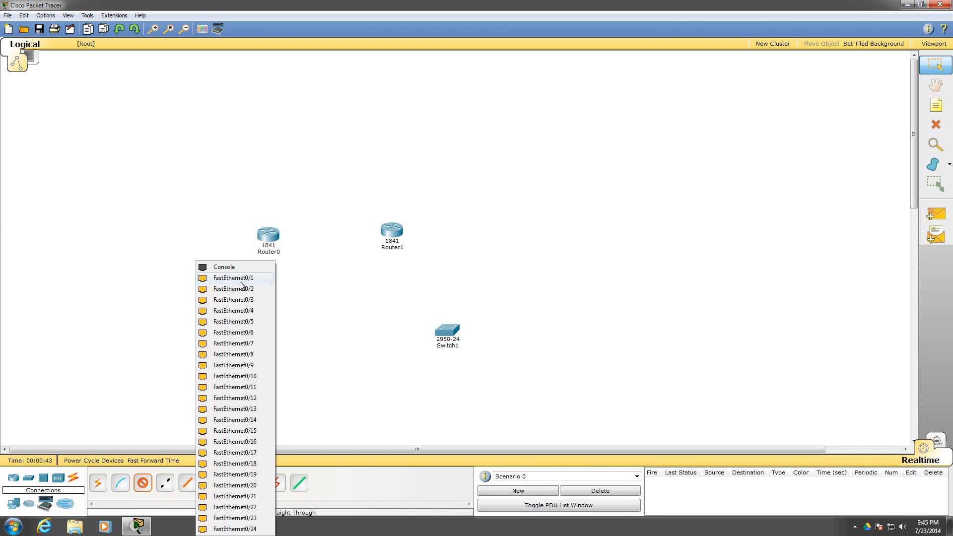
{"action": "left_click", "coordinate": [224, 391]}
{"action": "left_click", "coordinate": [267, 234]}
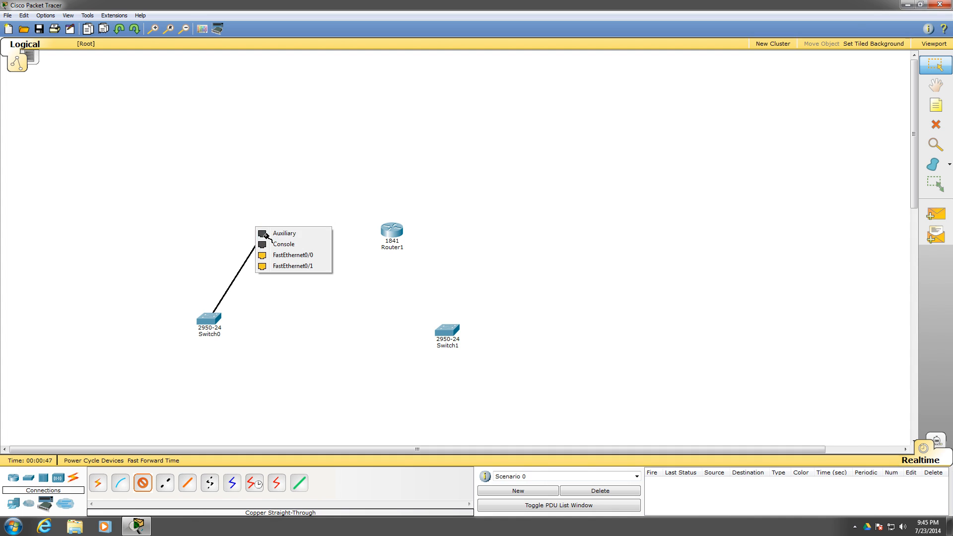
{"action": "left_click", "coordinate": [293, 266]}
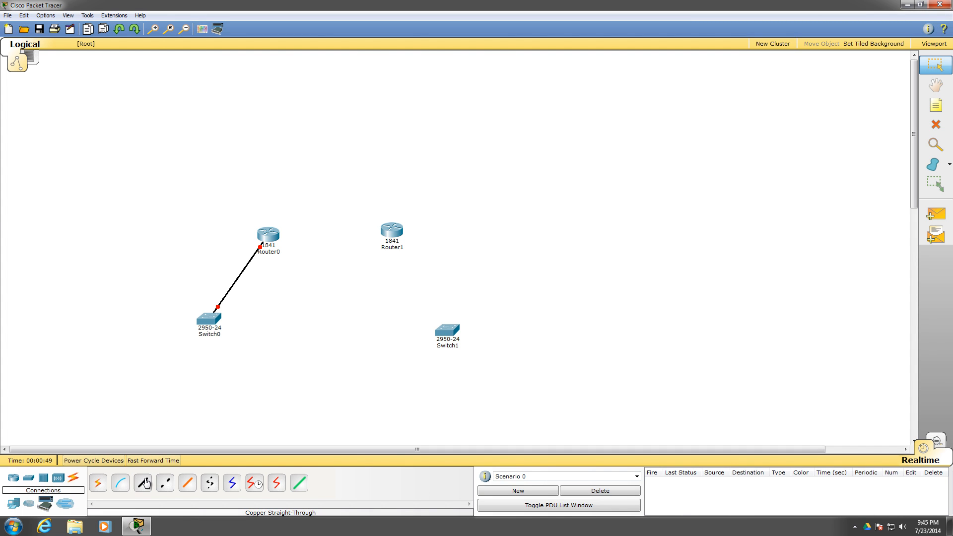
Connect Router1's FastEthernet0/0 to Switch1's FastEthernet0/1 with a copper straight-through cable
{"action": "left_click", "coordinate": [392, 230]}
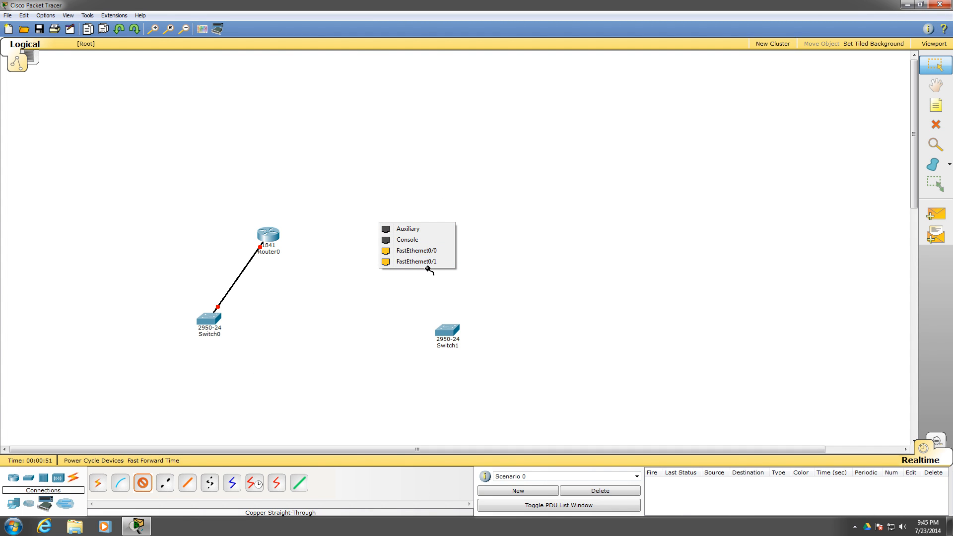
{"action": "left_click", "coordinate": [416, 250]}
{"action": "left_click", "coordinate": [446, 330]}
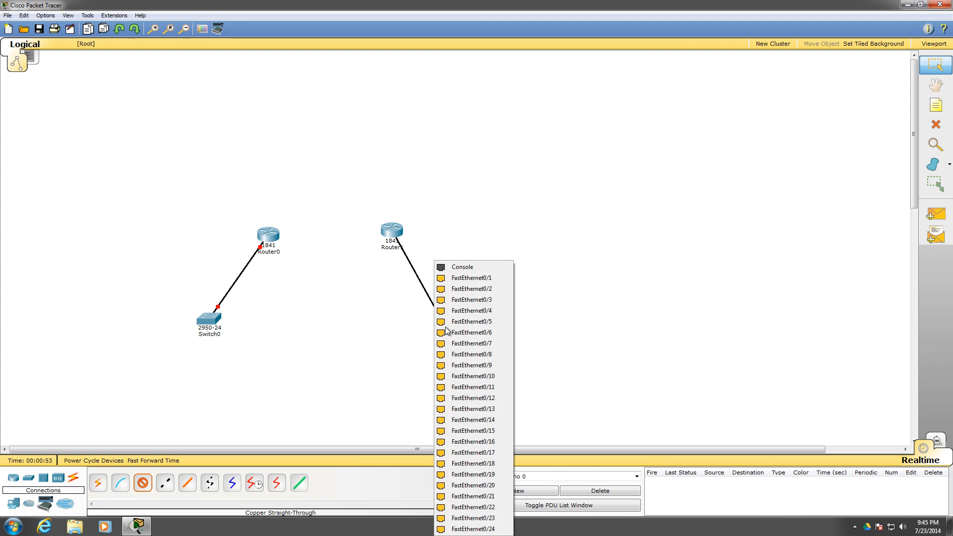
{"action": "left_click", "coordinate": [468, 278]}
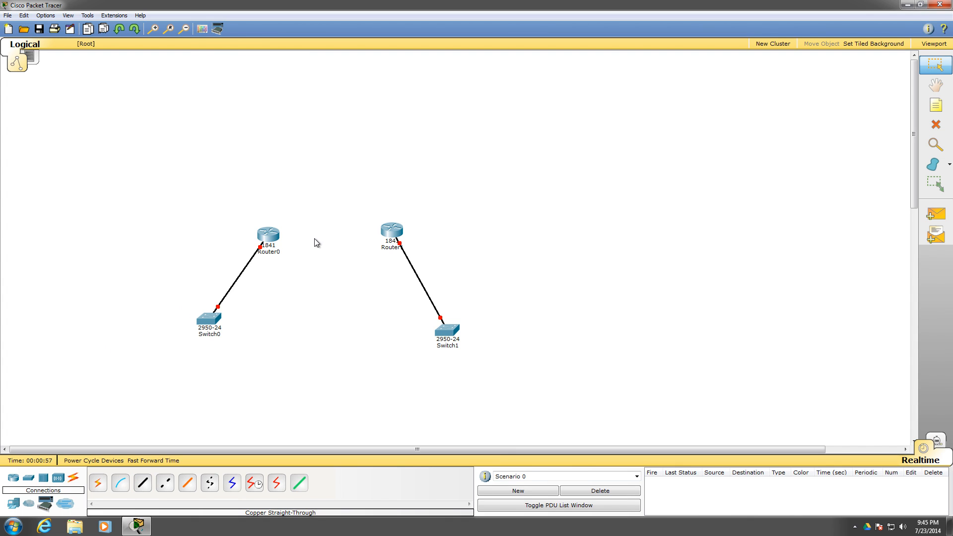
Install an HWIC-2T module in each of Router0's two empty slots and close its window
{"action": "left_click", "coordinate": [262, 238]}
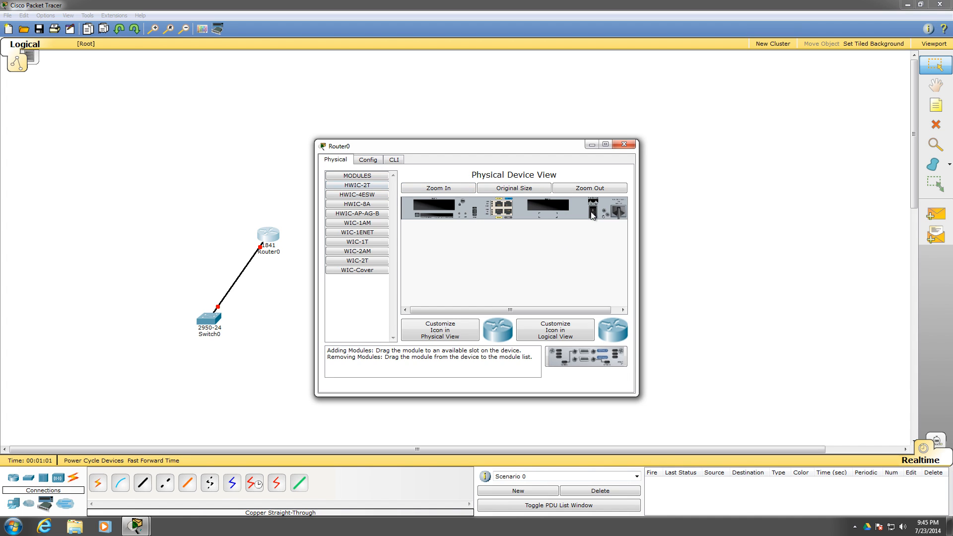
{"action": "left_click_drag", "start_coordinate": [371, 186], "coordinate": [433, 207]}
{"action": "left_click_drag", "start_coordinate": [357, 185], "coordinate": [546, 202]}
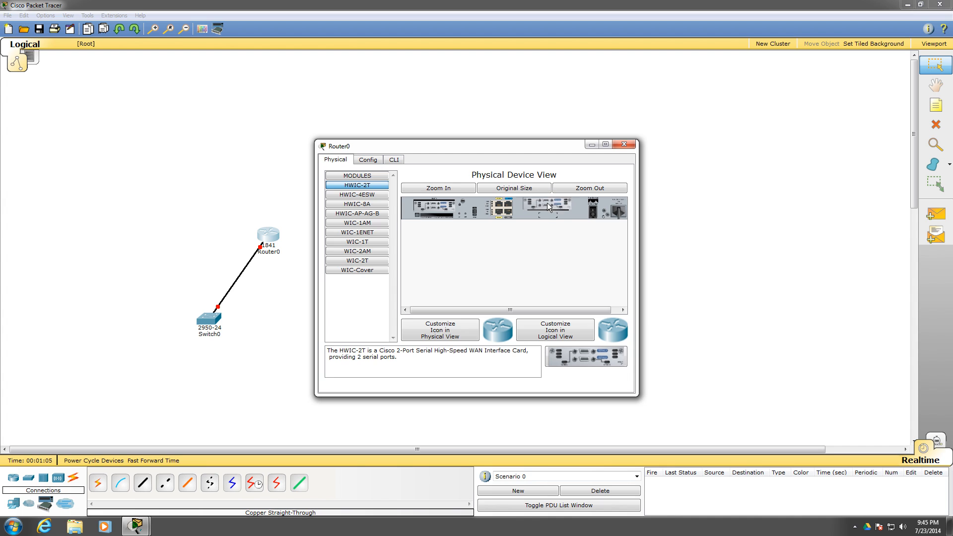
{"action": "left_click", "coordinate": [624, 144]}
Install an HWIC-2T module in each of Router1's two empty slots and close its window
{"action": "left_click", "coordinate": [391, 231]}
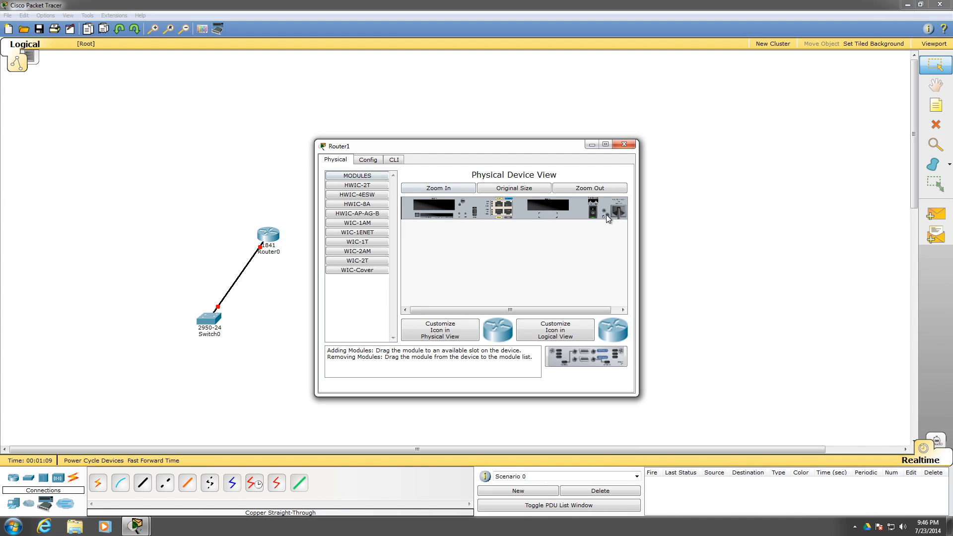
{"action": "left_click_drag", "start_coordinate": [358, 185], "coordinate": [477, 198]}
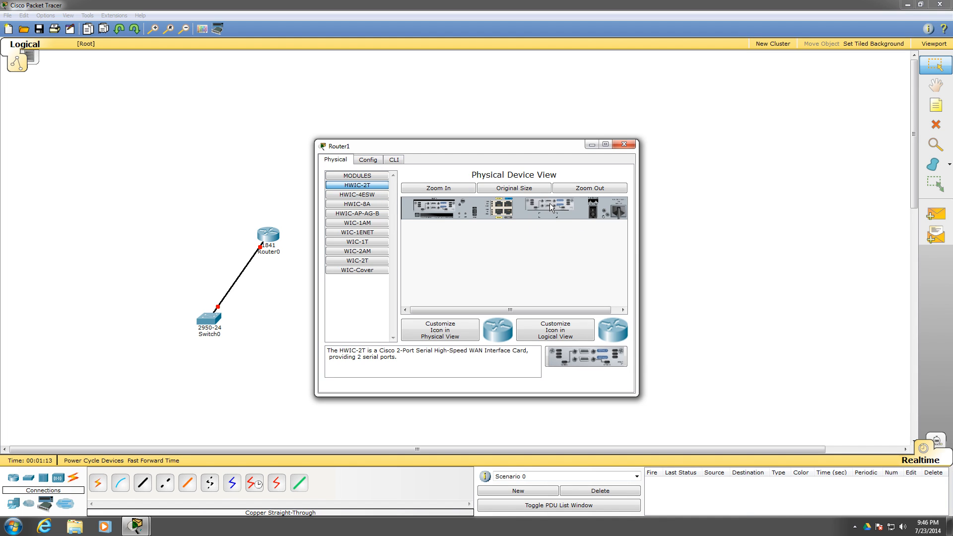
{"action": "left_click_drag", "start_coordinate": [550, 204], "coordinate": [550, 205]}
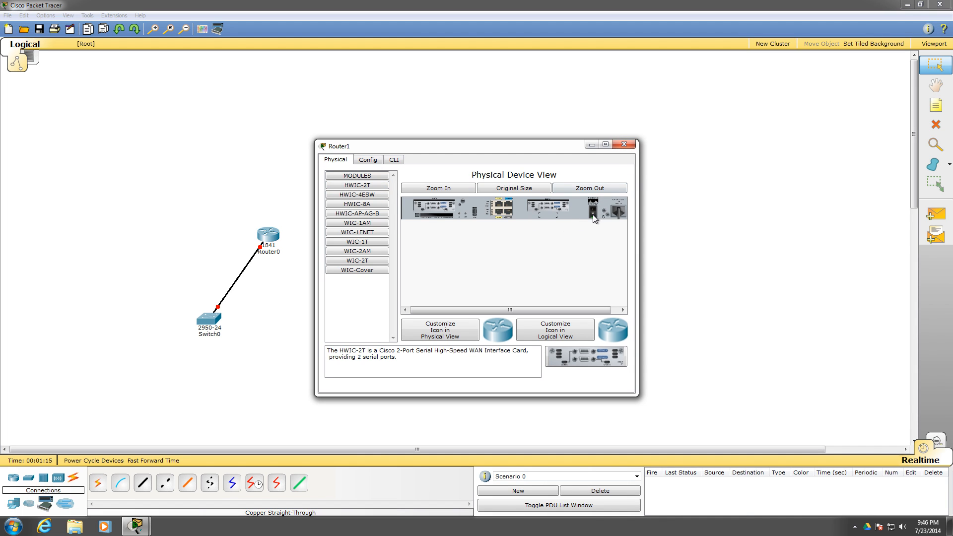
{"action": "left_click", "coordinate": [624, 143]}
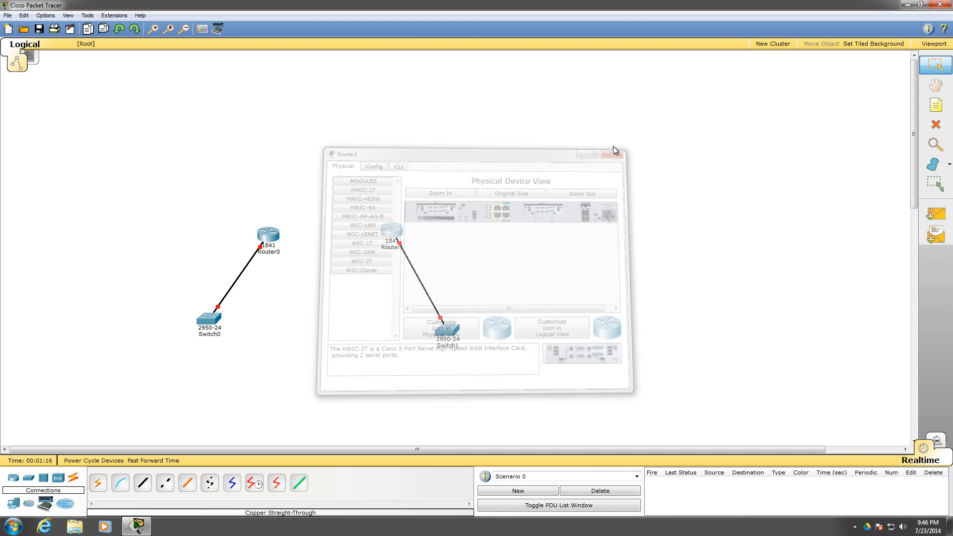
Link Router0's Serial0/0/0 to Router1's Serial0/0/1 with a Serial DCE cable
{"action": "left_click", "coordinate": [249, 491]}
{"action": "left_click", "coordinate": [276, 235]}
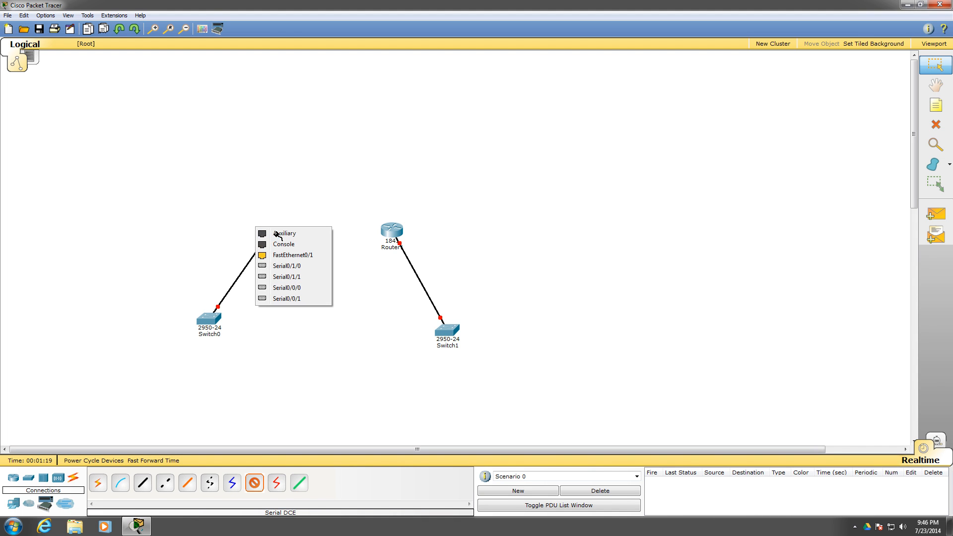
{"action": "left_click", "coordinate": [304, 290]}
{"action": "left_click", "coordinate": [392, 231]}
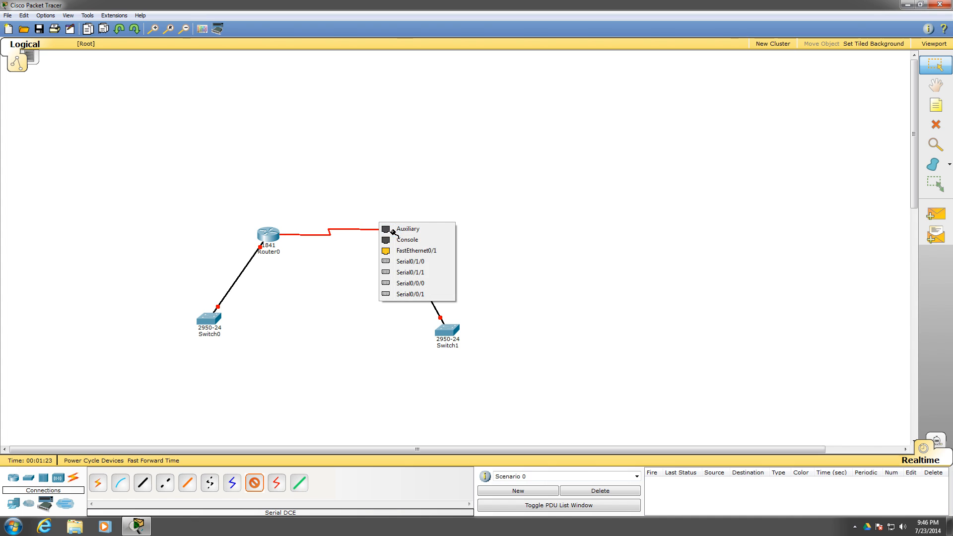
{"action": "left_click", "coordinate": [411, 295]}
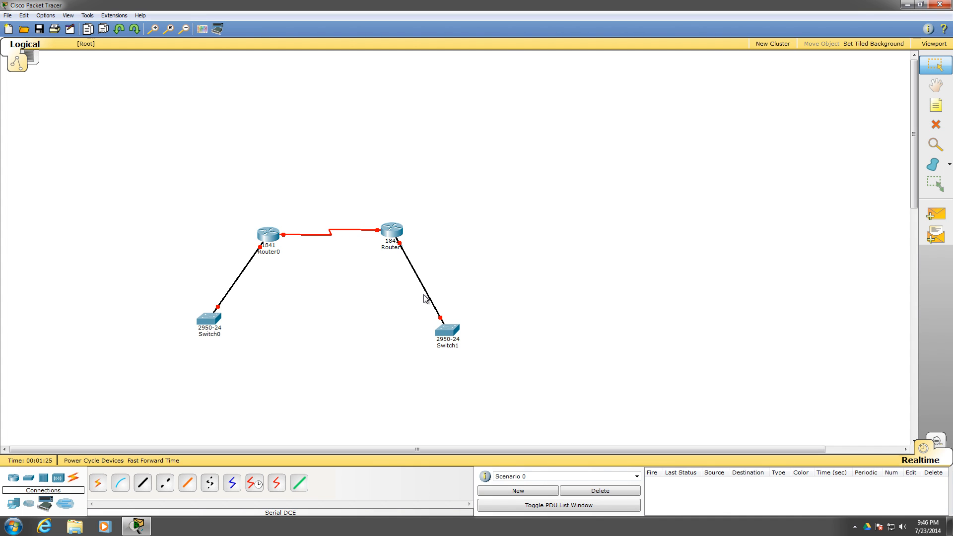
Add a generic PC outward of each switch, and connect PC0's FastEthernet0 to Switch0 with a copper straight-through cable
{"action": "left_click", "coordinate": [14, 503]}
{"action": "left_click_drag", "start_coordinate": [95, 485], "coordinate": [524, 381]}
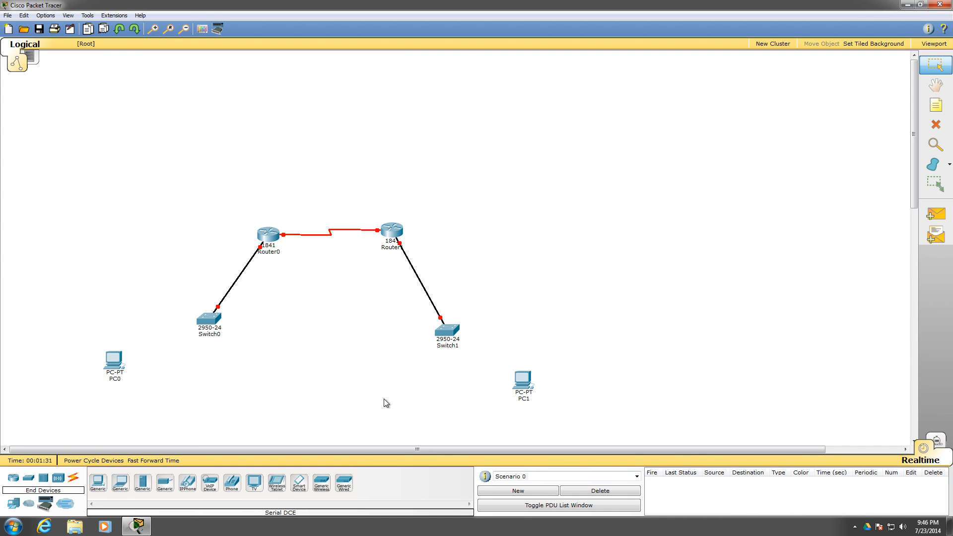
{"action": "left_click", "coordinate": [73, 479]}
{"action": "left_click", "coordinate": [73, 480]}
{"action": "left_click", "coordinate": [139, 484]}
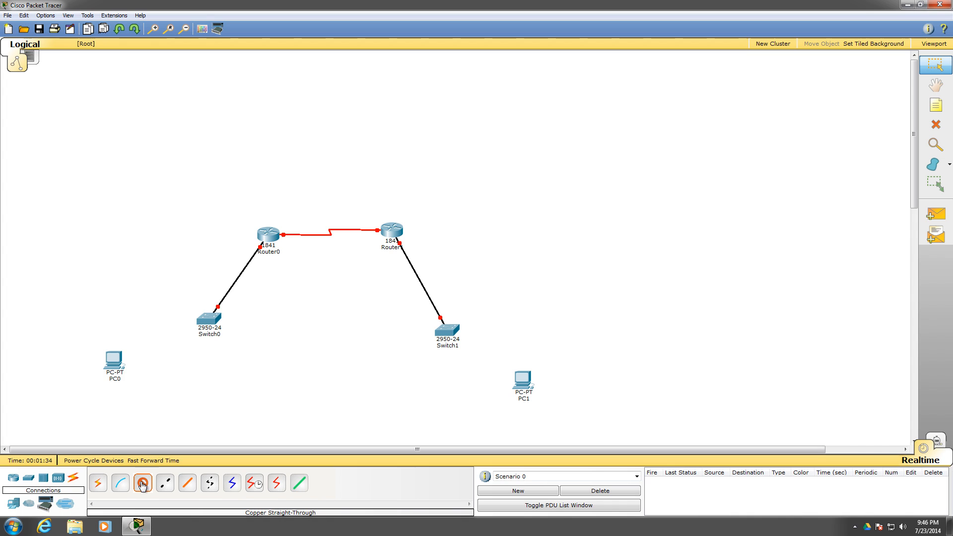
{"action": "left_click", "coordinate": [115, 361]}
{"action": "left_click", "coordinate": [135, 369]}
{"action": "left_click", "coordinate": [210, 322]}
{"action": "left_click", "coordinate": [229, 347]}
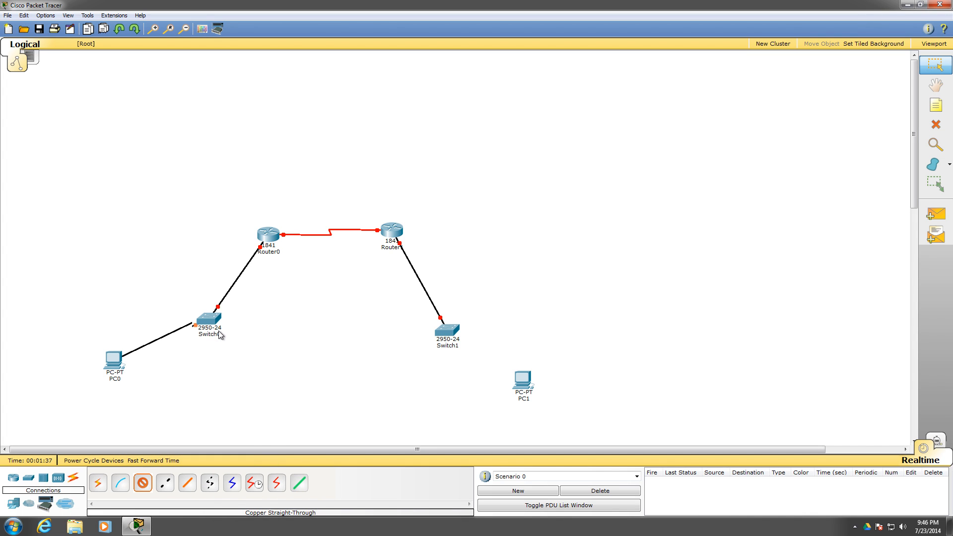
Connect Switch1 to PC1's FastEthernet0 port with a copper straight-through cable
{"action": "left_click", "coordinate": [150, 485]}
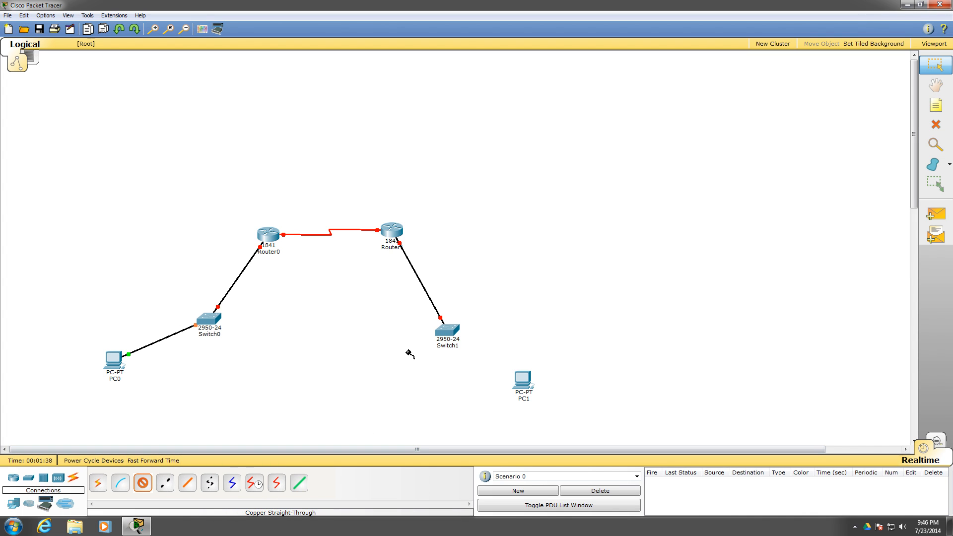
{"action": "left_click", "coordinate": [448, 332]}
{"action": "left_click", "coordinate": [459, 340]}
{"action": "left_click", "coordinate": [533, 387]}
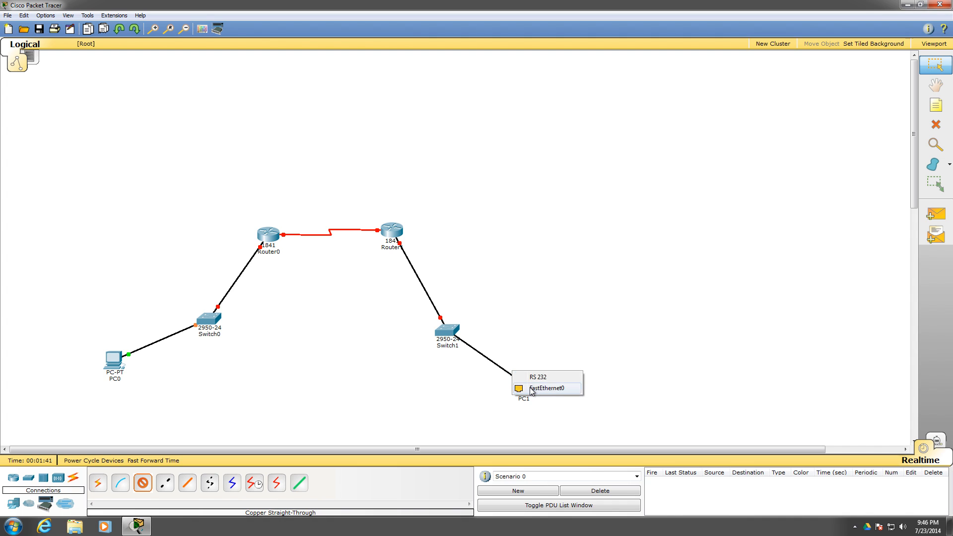
{"action": "left_click", "coordinate": [546, 391]}
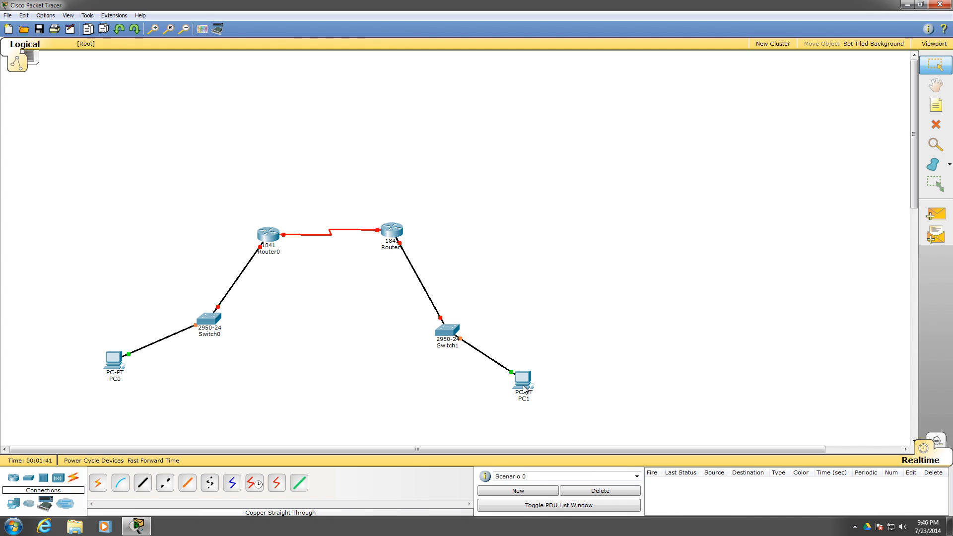
Open PC0's IP configuration and set its static IP address to 10.10.10.1
{"action": "left_click", "coordinate": [113, 360]}
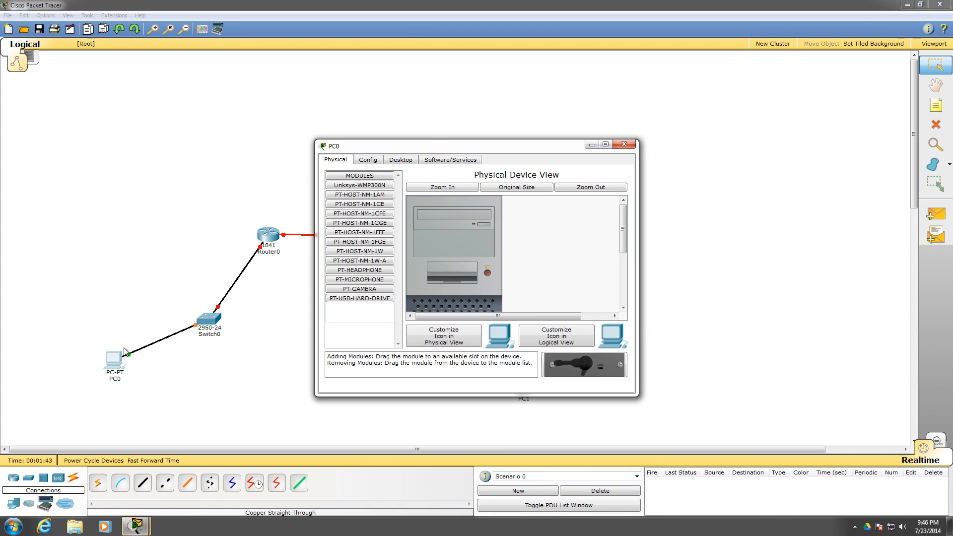
{"action": "left_click", "coordinate": [399, 160]}
{"action": "left_click", "coordinate": [371, 192]}
{"action": "left_click", "coordinate": [405, 218]}
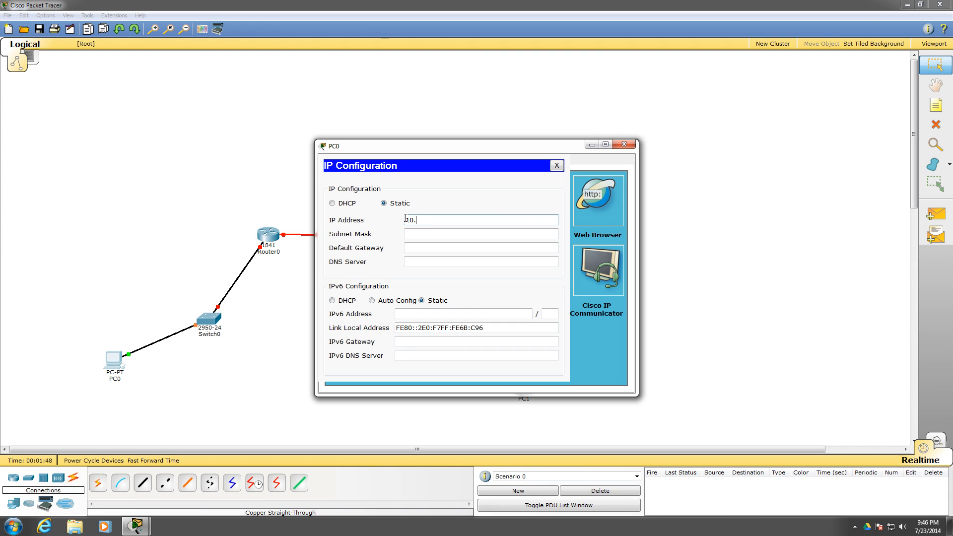
{"action": "type", "text": "10.10.10.1"}
{"action": "left_click", "coordinate": [479, 231]}
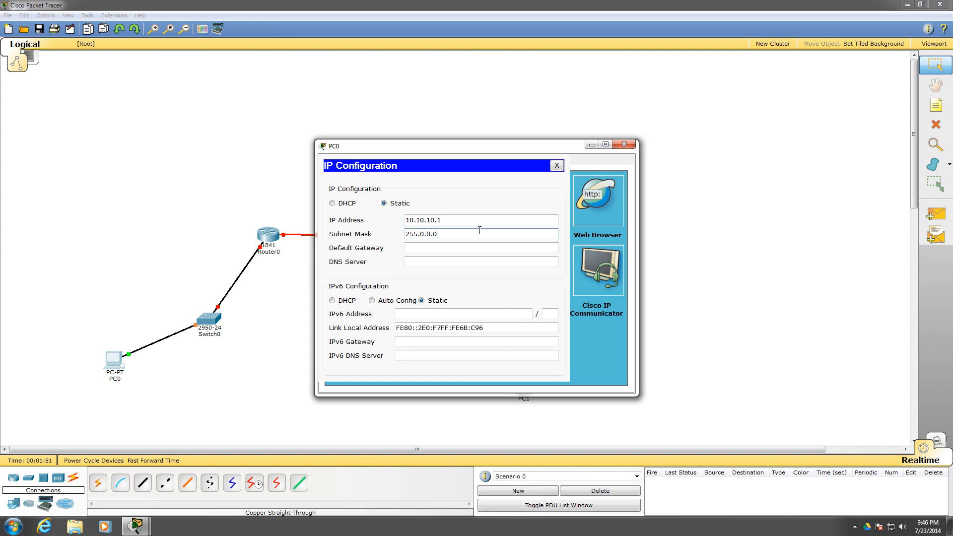
Set PC0's subnet mask to 255.255.255.0
{"action": "triple_click", "coordinate": [470, 233]}
{"action": "type", "text": "255.2"}
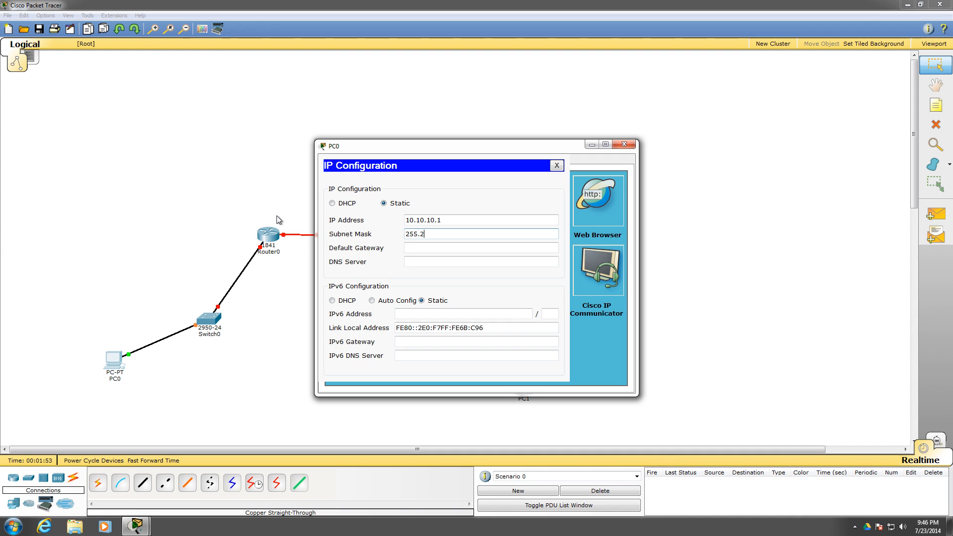
{"action": "type", "text": "55.255.0"}
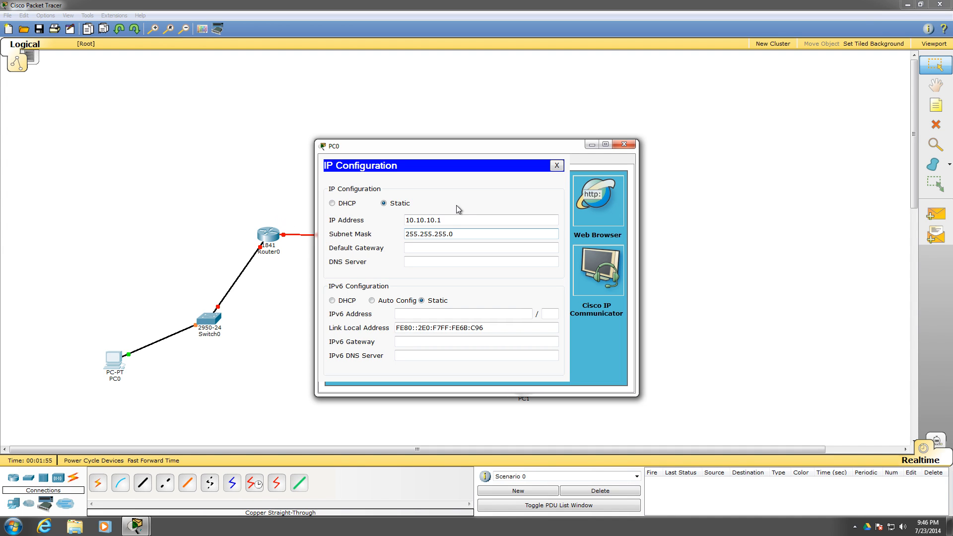
{"action": "left_click_drag", "start_coordinate": [457, 235], "coordinate": [342, 220]}
{"action": "type", "text": "c"}
{"action": "key", "text": "BackSpace"}
{"action": "type", "text": "255"}
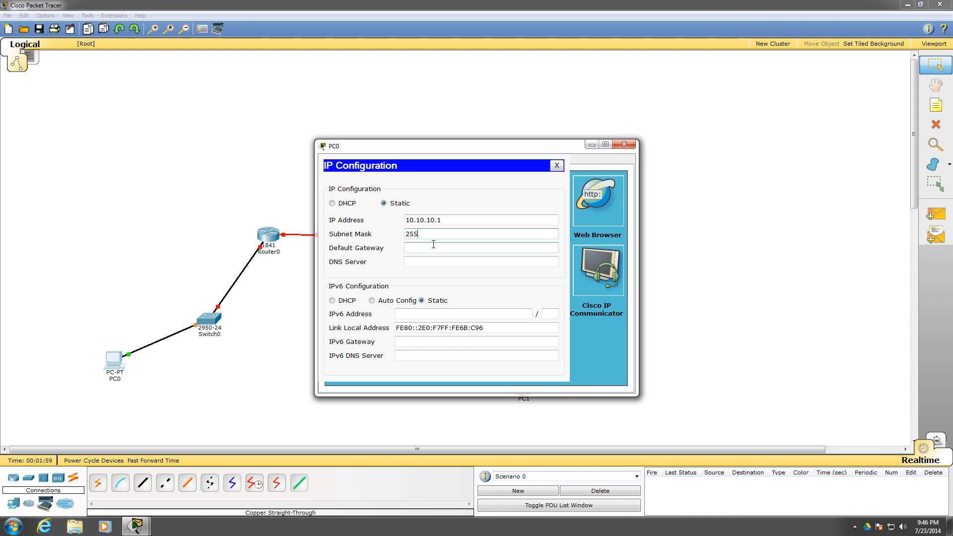
{"action": "type", "text": ".255.255.0"}
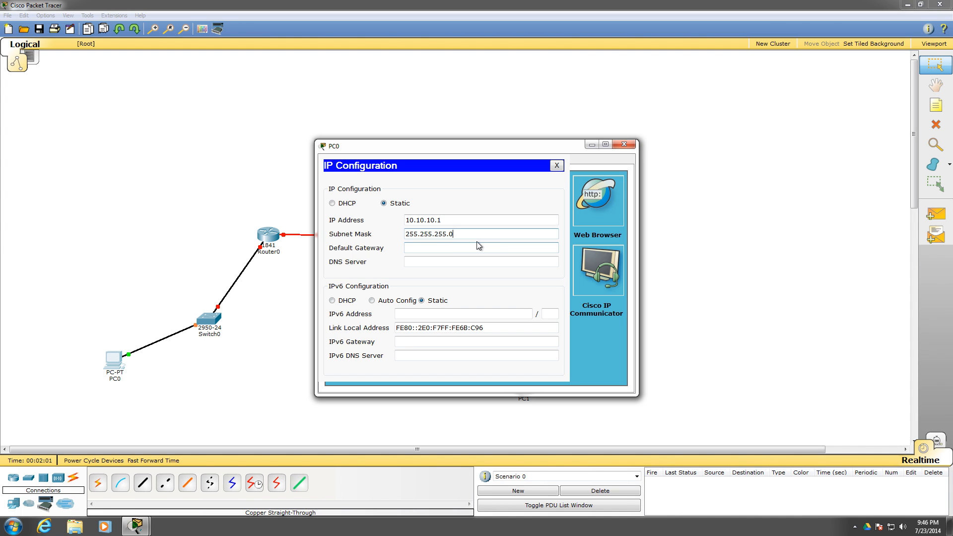
Enter a default gateway for PC0 in the 10.10.10 network and close the PC's window
{"action": "left_click_drag", "start_coordinate": [476, 233], "coordinate": [324, 206]}
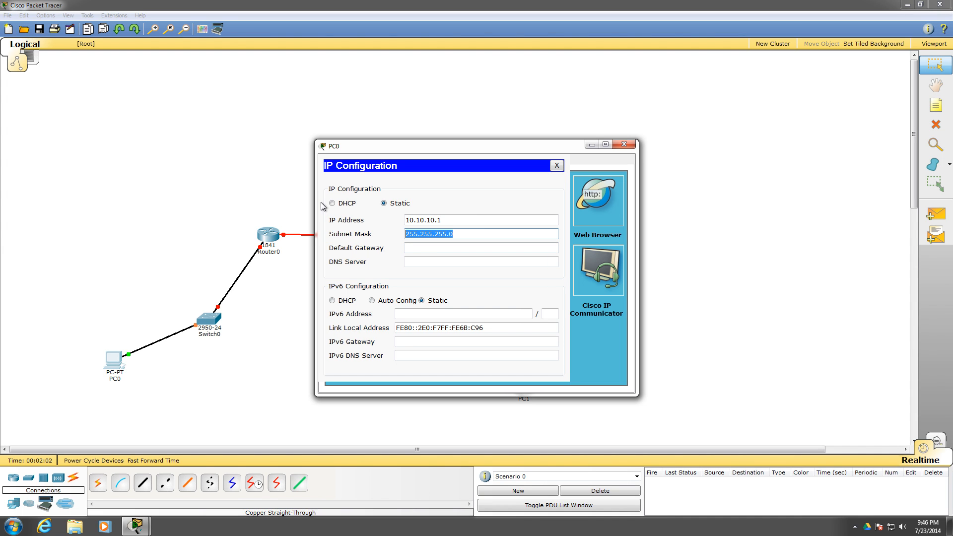
{"action": "left_click", "coordinate": [452, 246]}
{"action": "type", "text": "10.10.10.250"}
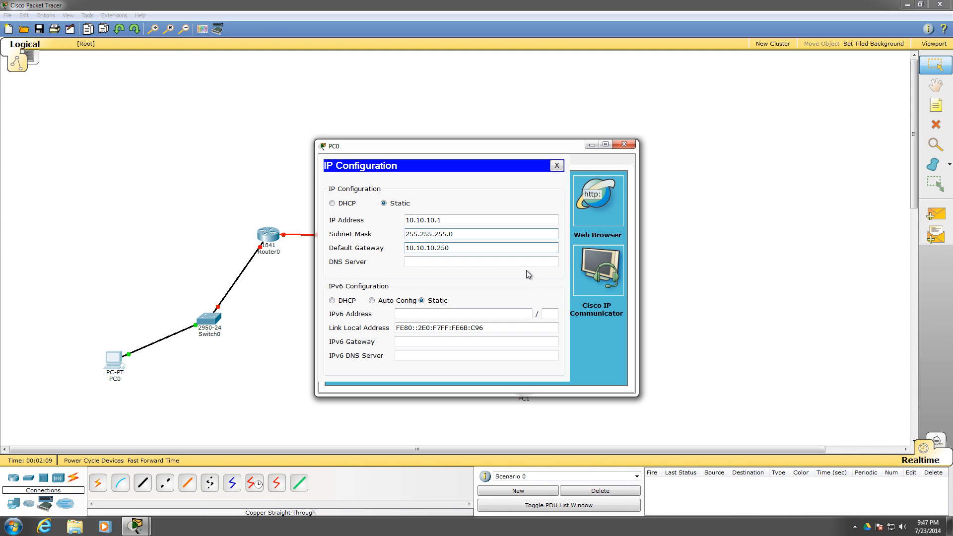
{"action": "left_click", "coordinate": [624, 144]}
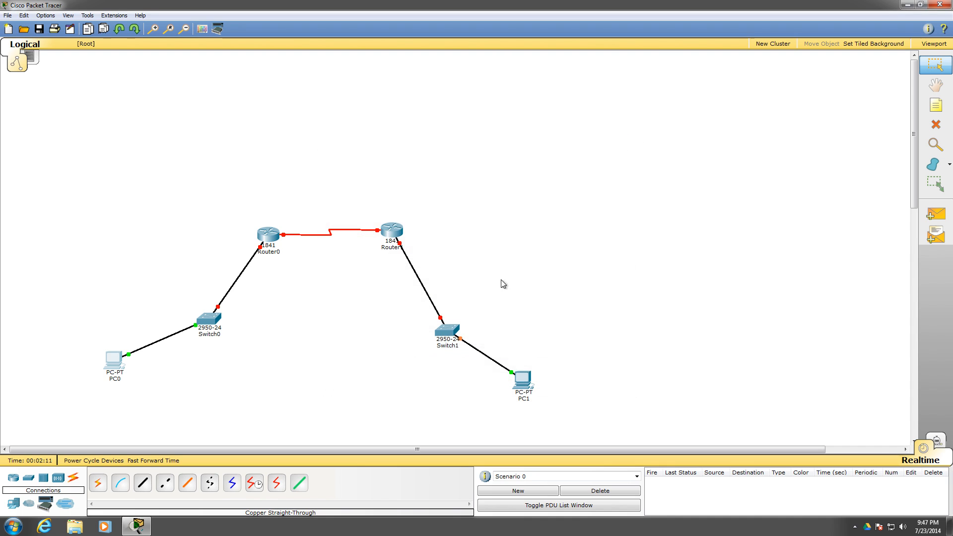
Open PC1's IP configuration and set its static IP address to 10.10.50.65
{"action": "left_click", "coordinate": [525, 378]}
{"action": "left_click", "coordinate": [407, 158]}
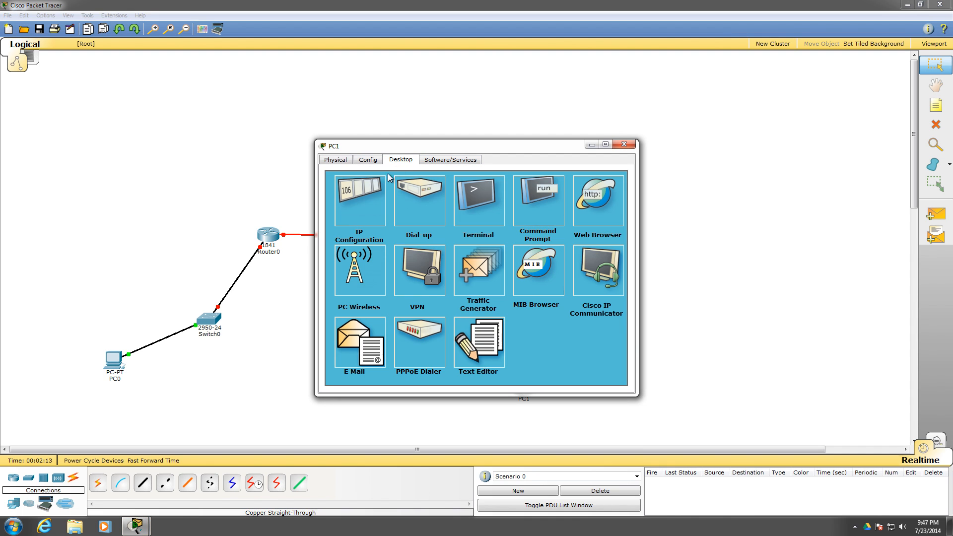
{"action": "left_click_drag", "start_coordinate": [444, 147], "coordinate": [680, 91]}
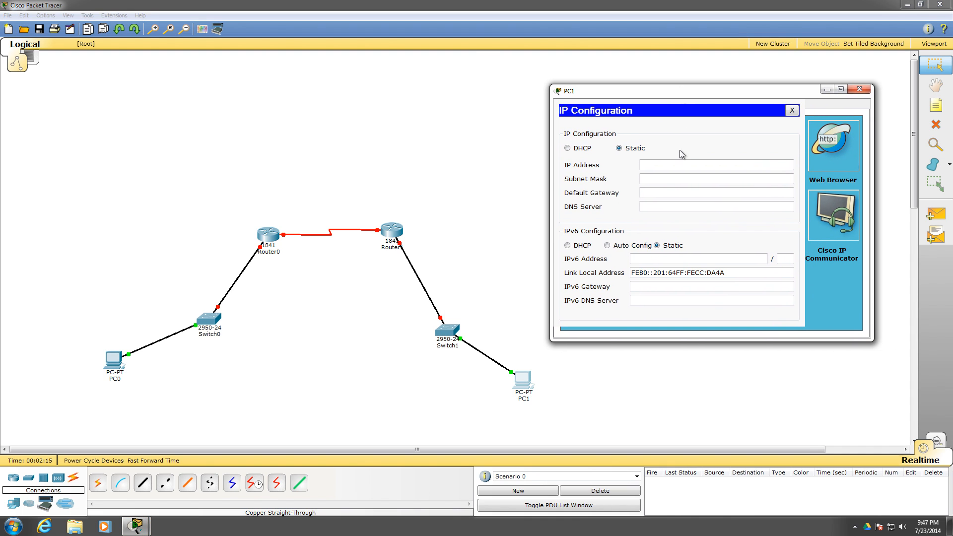
{"action": "left_click", "coordinate": [656, 164]}
{"action": "type", "text": "10.10.50.65"}
Set PC1's subnet mask to 255.255.255.0 and default gateway to 10.10.50.250, and close the PC's window
{"action": "left_click", "coordinate": [663, 177]}
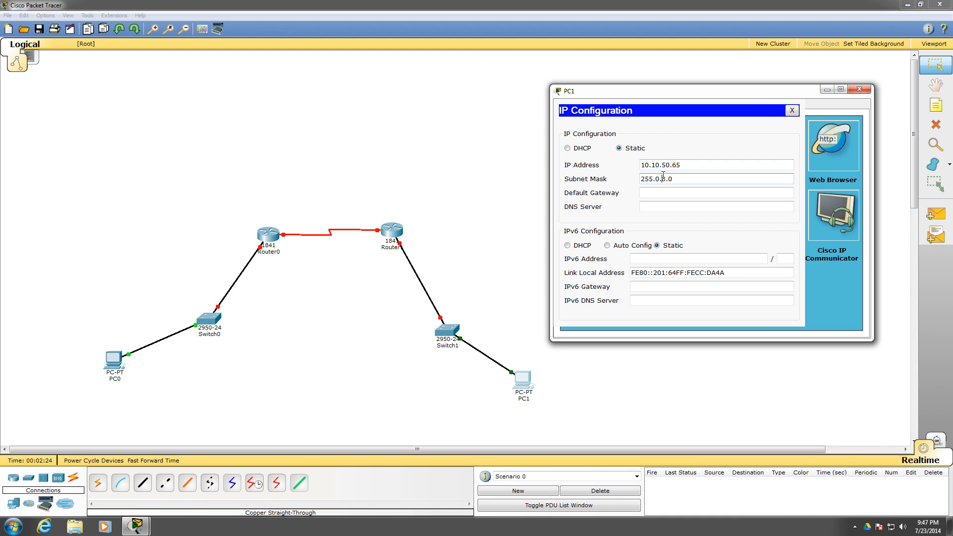
{"action": "left_click_drag", "start_coordinate": [677, 175], "coordinate": [578, 164]}
{"action": "type", "text": "255.255.255.0"}
{"action": "left_click", "coordinate": [681, 192]}
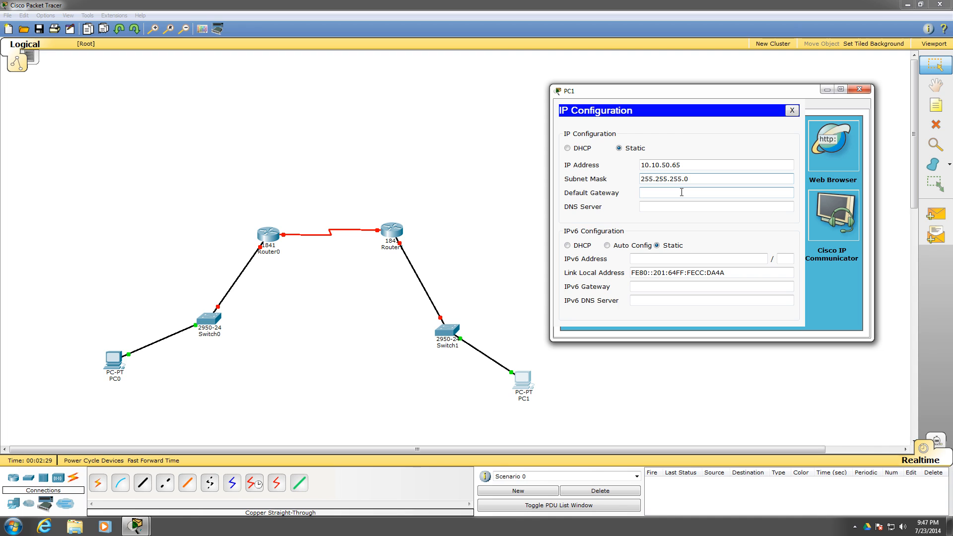
{"action": "type", "text": "10.10.50.250"}
{"action": "left_click", "coordinate": [860, 90]}
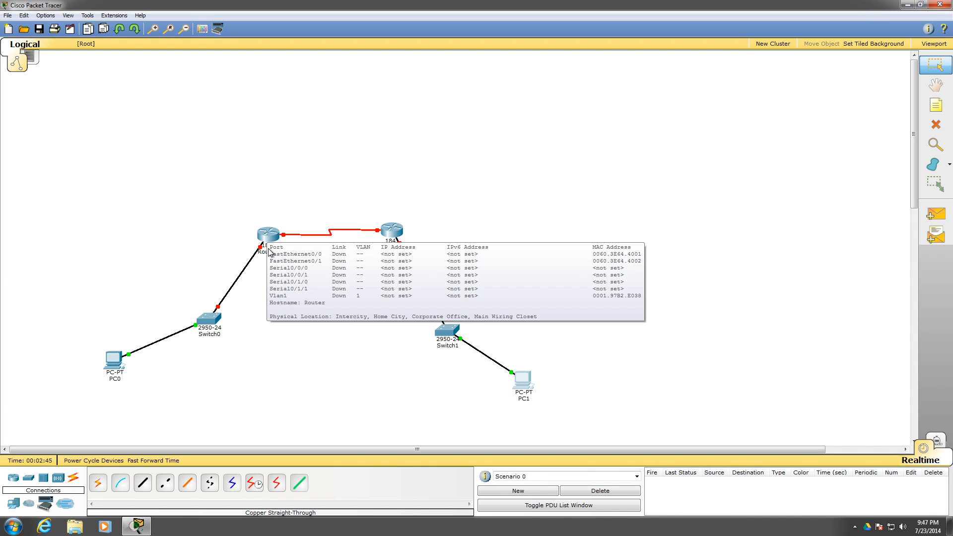
Rename Router0 as R1 and the router at the other end of the serial link as R2
{"action": "left_click", "coordinate": [283, 253]}
{"action": "double_click", "coordinate": [282, 255]}
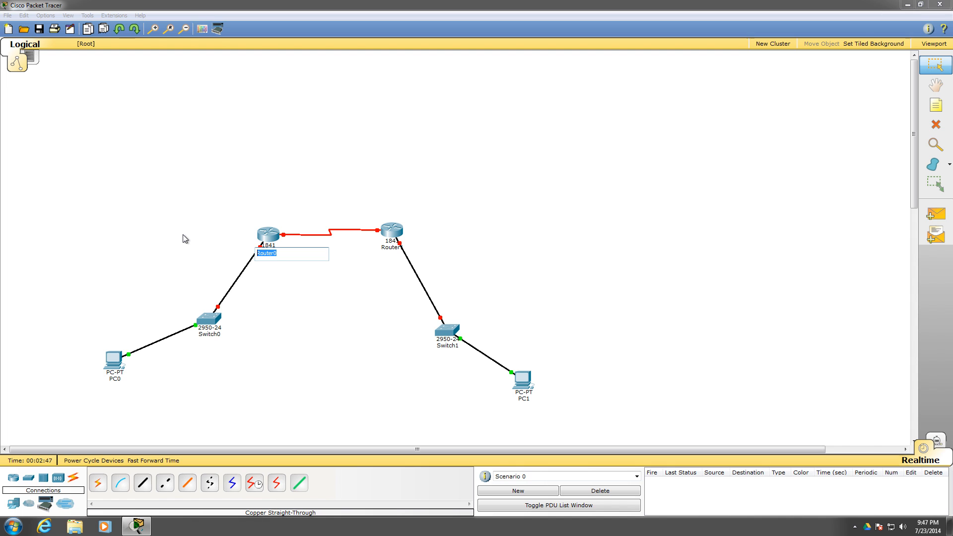
{"action": "type", "text": "R1"}
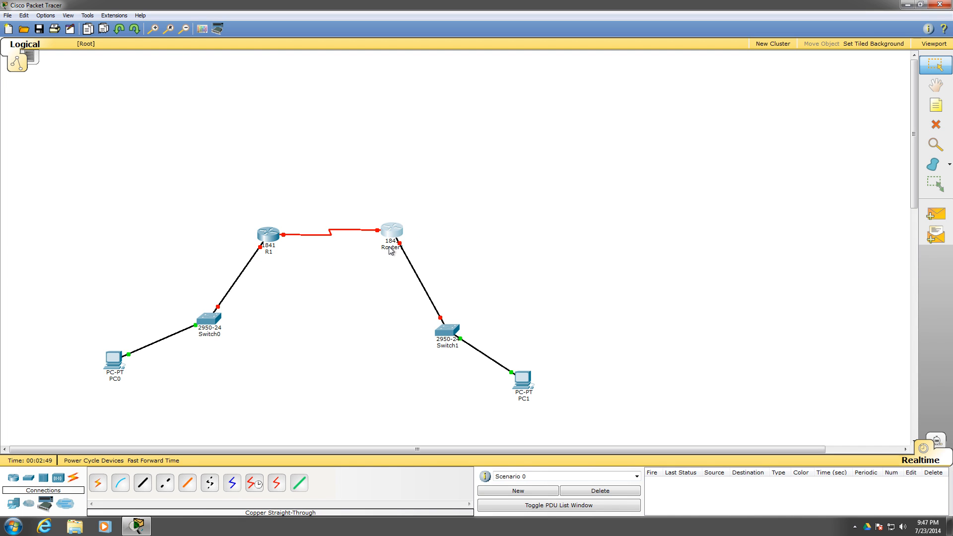
{"action": "left_click", "coordinate": [390, 247]}
{"action": "double_click", "coordinate": [391, 248]}
{"action": "type", "text": "R2"}
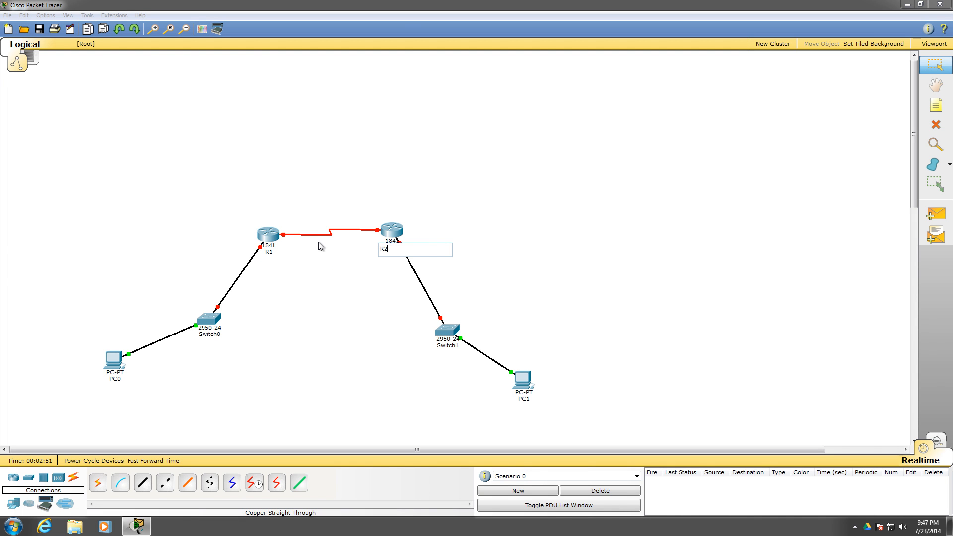
{"action": "key", "text": "Return"}
{"action": "left_click_drag", "start_coordinate": [263, 241], "coordinate": [260, 240]}
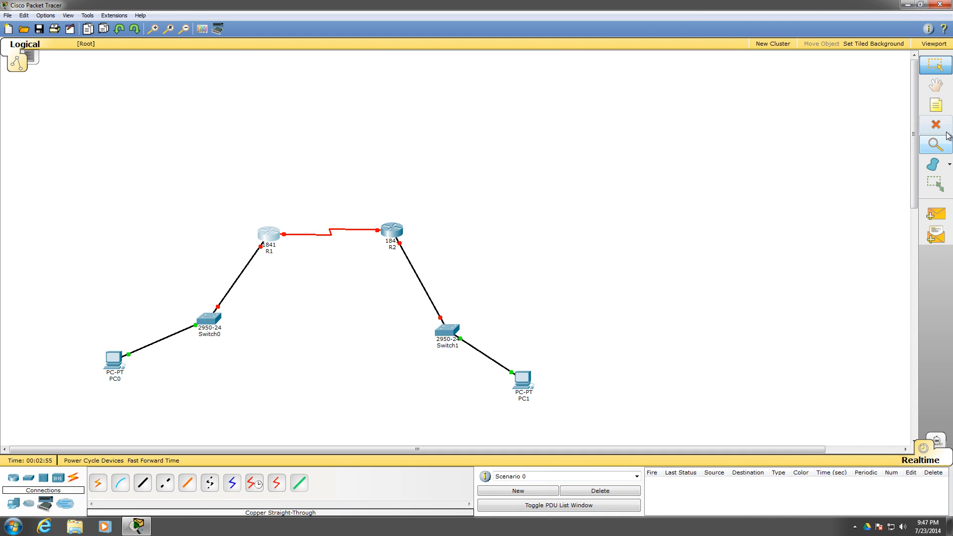
Add a note reading 10.10.10.0 and position it beside R2, near its link to Switch1
{"action": "left_click", "coordinate": [935, 105]}
{"action": "left_click", "coordinate": [399, 217]}
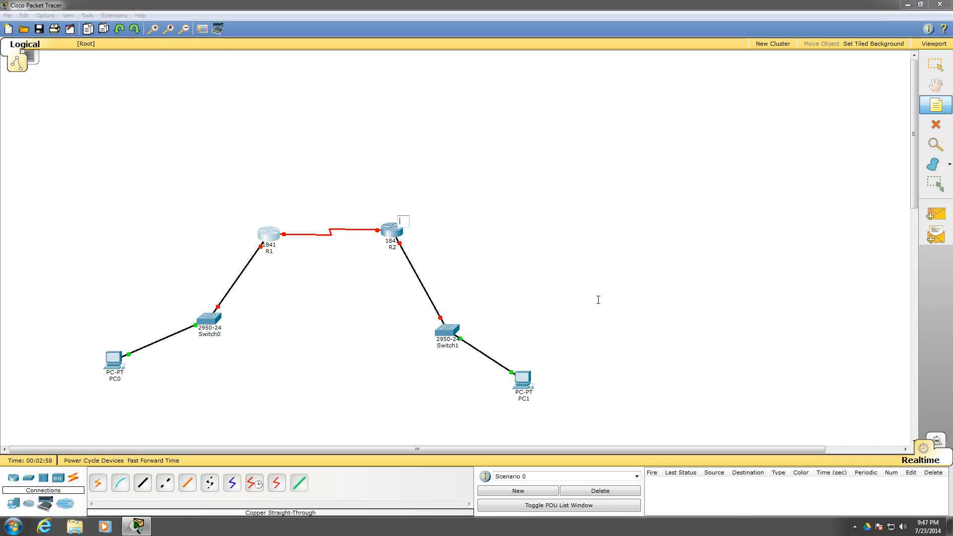
{"action": "type", "text": "10.10.10"}
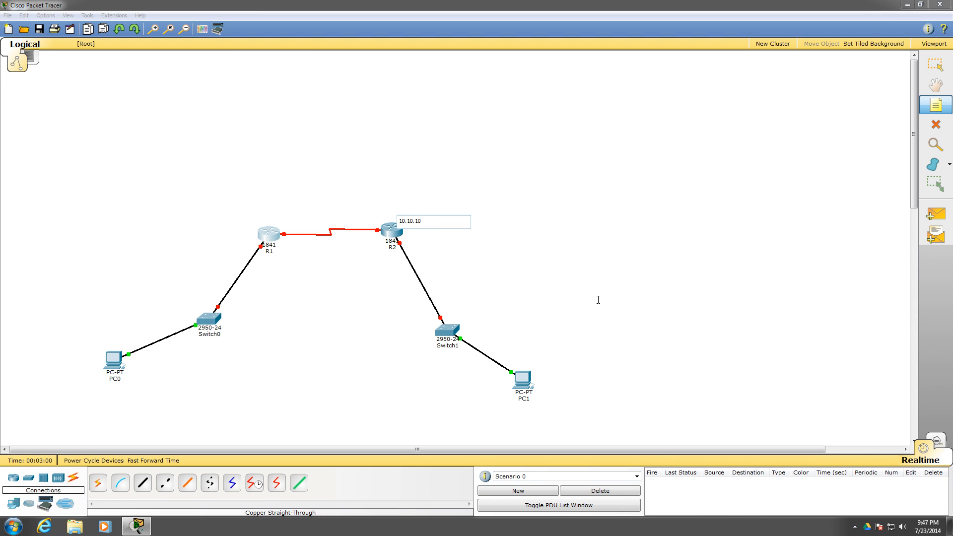
{"action": "type", "text": ".0"}
{"action": "key", "text": "Escape"}
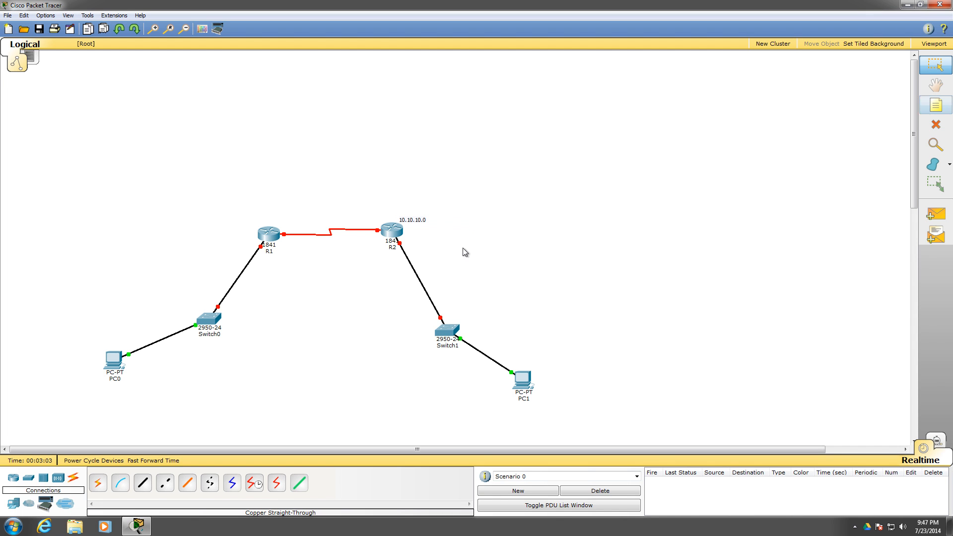
{"action": "left_click_drag", "start_coordinate": [416, 225], "coordinate": [429, 246]}
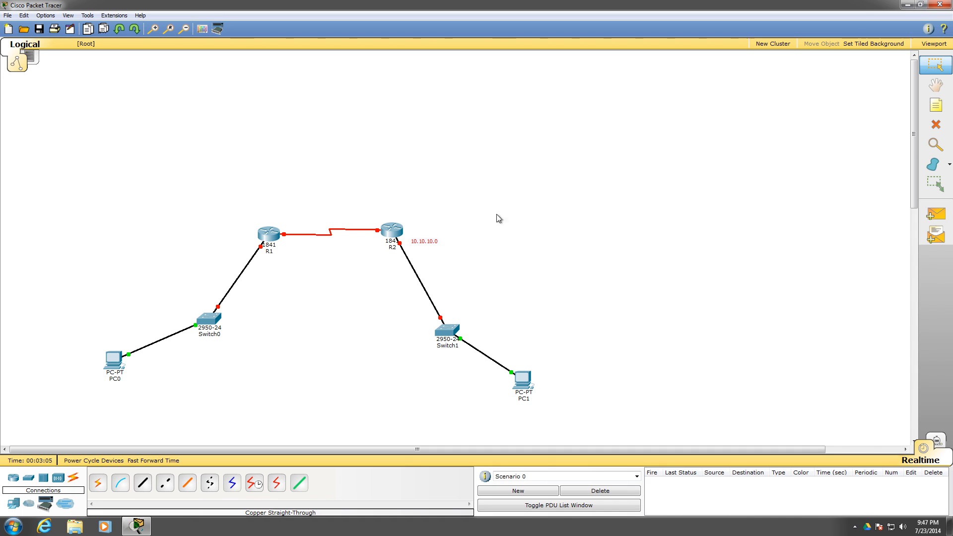
Add a note reading 10.20.100.0 above R2's end of the serial link
{"action": "key", "text": "n"}
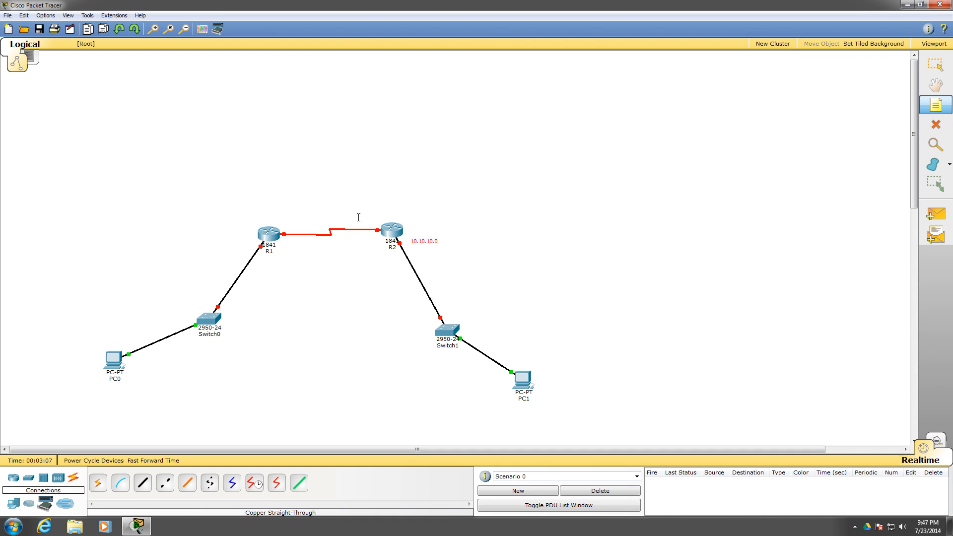
{"action": "left_click", "coordinate": [358, 217]}
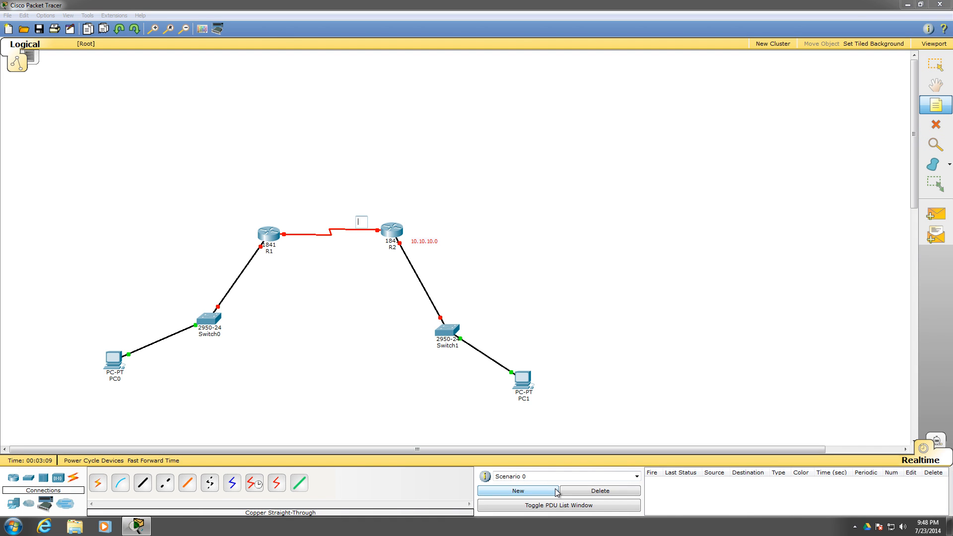
{"action": "type", "text": "10.20.100.0"}
{"action": "key", "text": "Escape"}
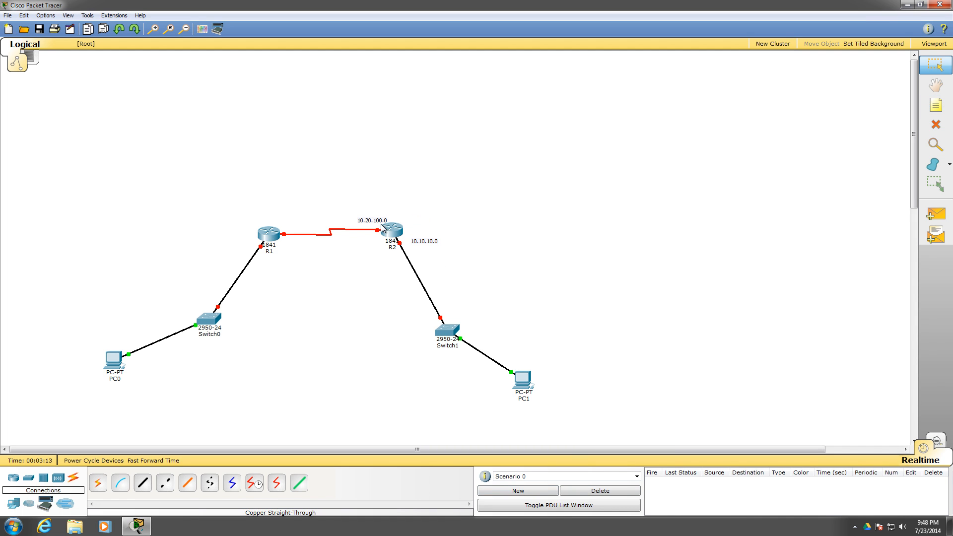
{"action": "double_click", "coordinate": [372, 219]}
{"action": "left_click_drag", "start_coordinate": [411, 222], "coordinate": [287, 216]}
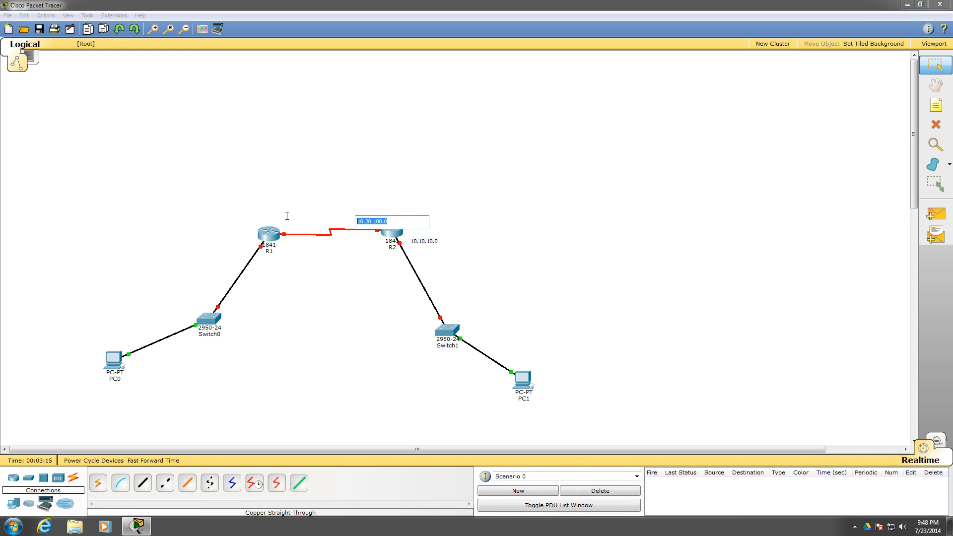
{"action": "key", "text": "ctrl+Escape"}
{"action": "left_click", "coordinate": [504, 207]}
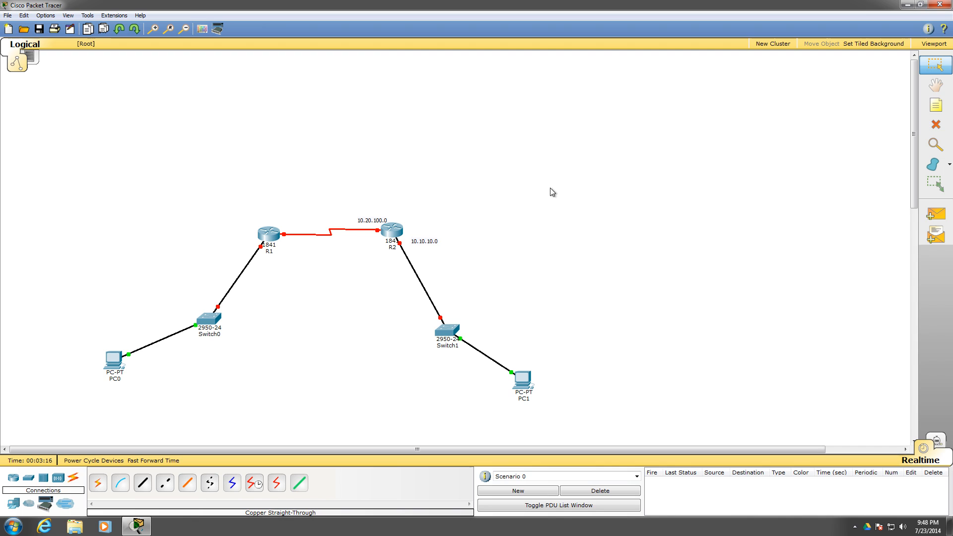
Add a note reading 10.20.100.0 above R1's end of the serial link
{"action": "left_click", "coordinate": [927, 93]}
{"action": "left_click", "coordinate": [936, 104]}
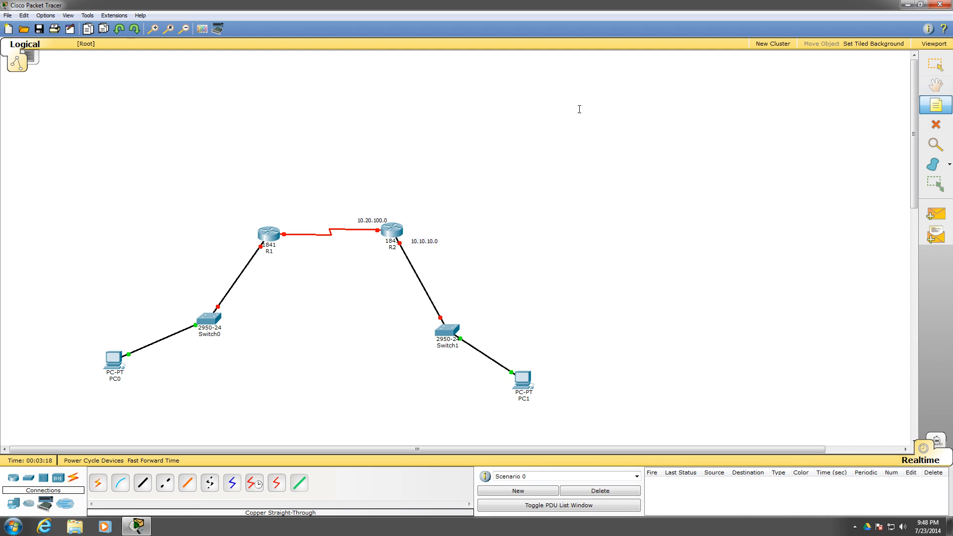
{"action": "left_click", "coordinate": [274, 219]}
{"action": "type", "text": "10.2"}
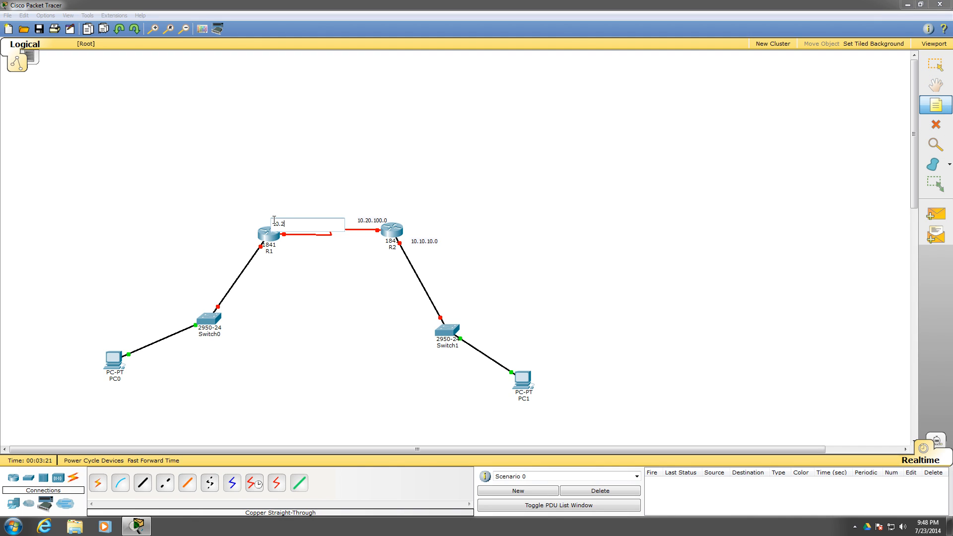
{"action": "type", "text": "0.100.0"}
{"action": "left_click", "coordinate": [239, 193]}
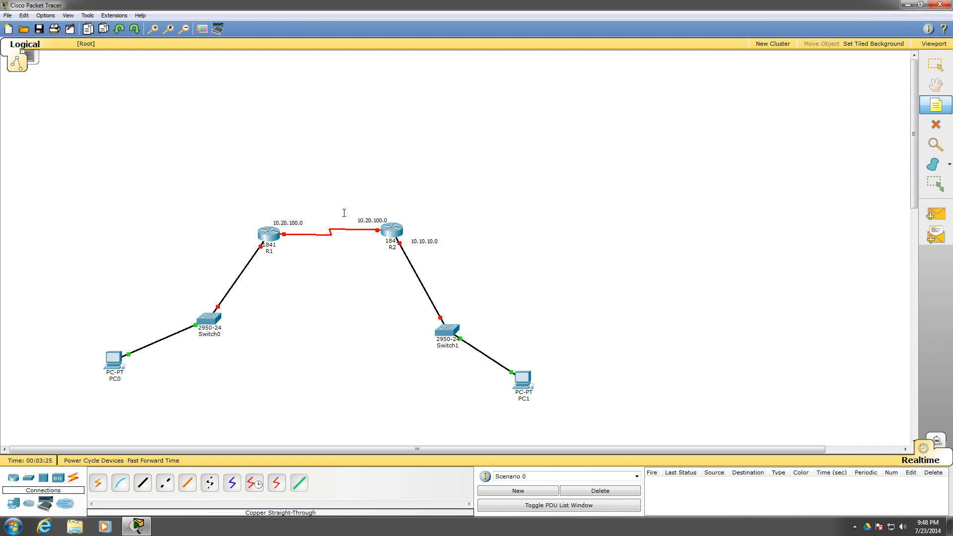
Add a note reading 10.10.10.0 beside R1, near its link to Switch0
{"action": "left_click", "coordinate": [215, 238]}
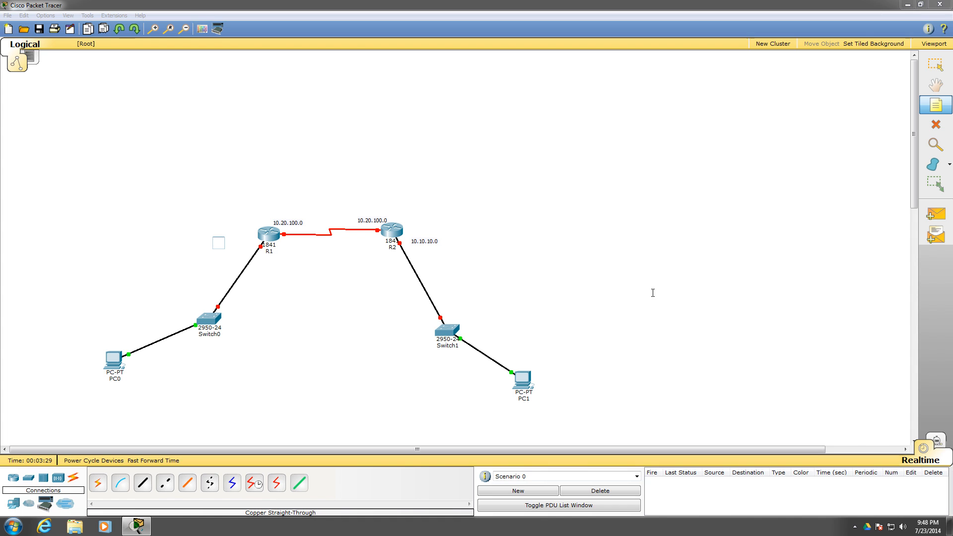
{"action": "type", "text": "10.10.10.0"}
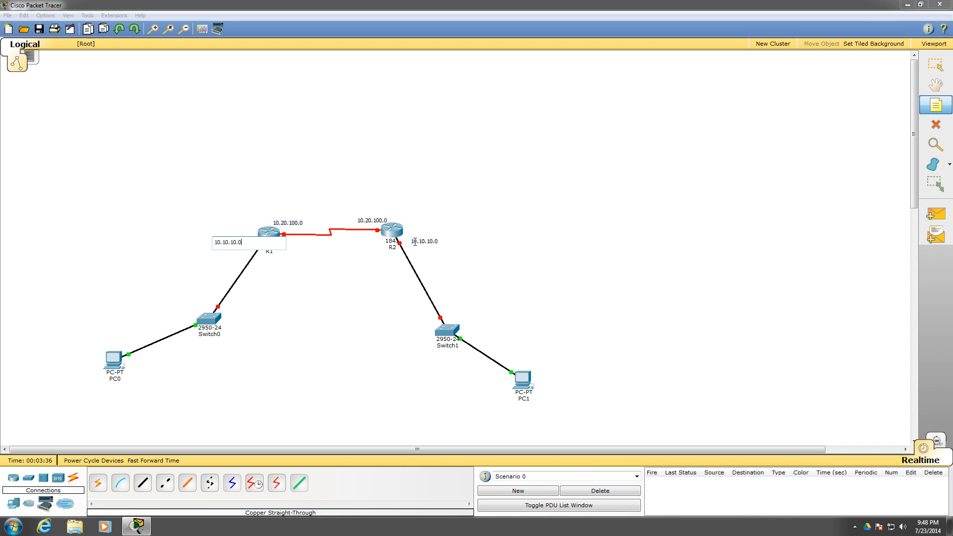
{"action": "left_click", "coordinate": [425, 243]}
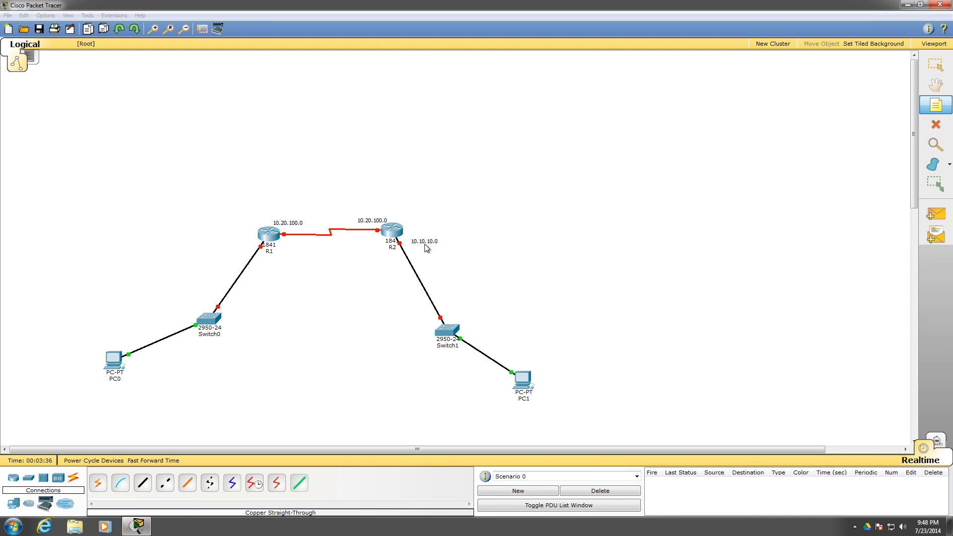
Change the network note beside R2's link to Switch1 to 10.10.50.0
{"action": "left_click", "coordinate": [430, 242]}
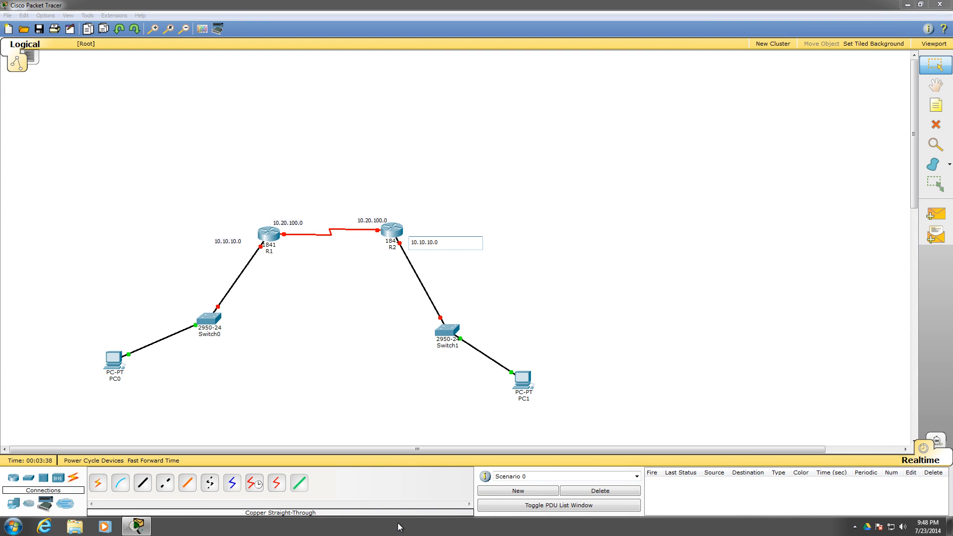
{"action": "key", "text": "BackSpace"}
{"action": "type", "text": "5"}
{"action": "left_click", "coordinate": [521, 254]}
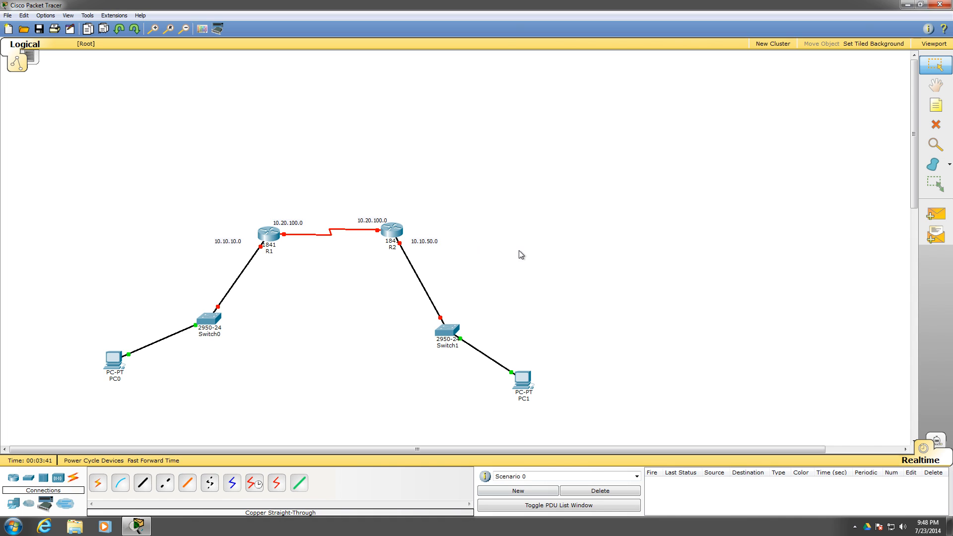
Open R1's command line, answer no to the configuration dialog, and start the router session
{"action": "left_click", "coordinate": [274, 243]}
{"action": "left_click", "coordinate": [395, 165]}
{"action": "left_click_drag", "start_coordinate": [398, 144], "coordinate": [586, 75]}
{"action": "type", "text": "no"}
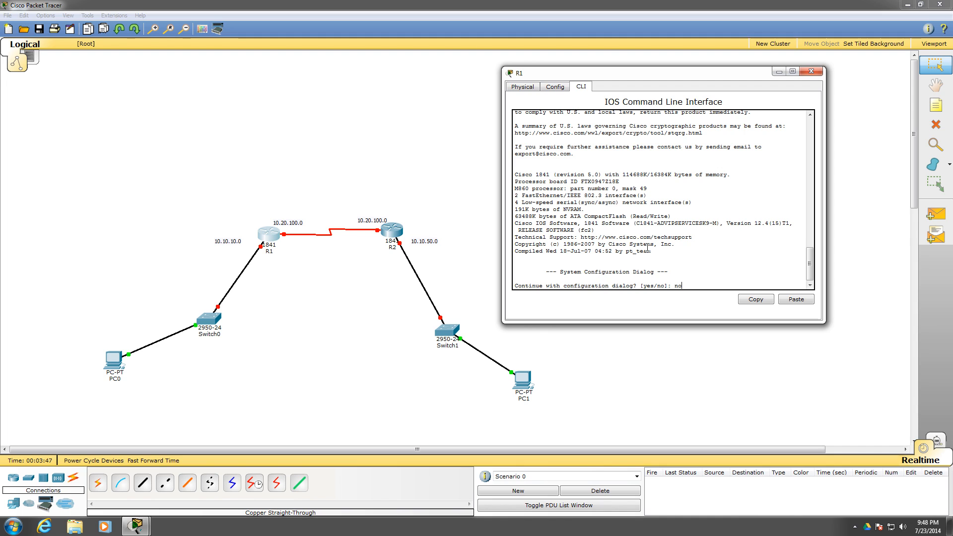
{"action": "key", "text": "Return"}
Enter R1's global configuration mode with enable and config t, set the hostname to R1, and close the router window
{"action": "key", "text": "Return"}
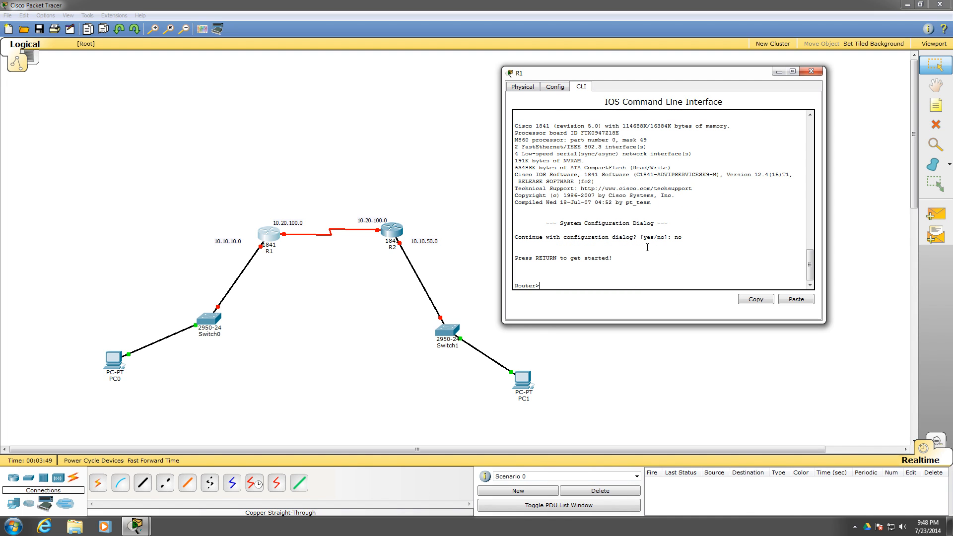
{"action": "type", "text": "enable"}
{"action": "key", "text": "Return"}
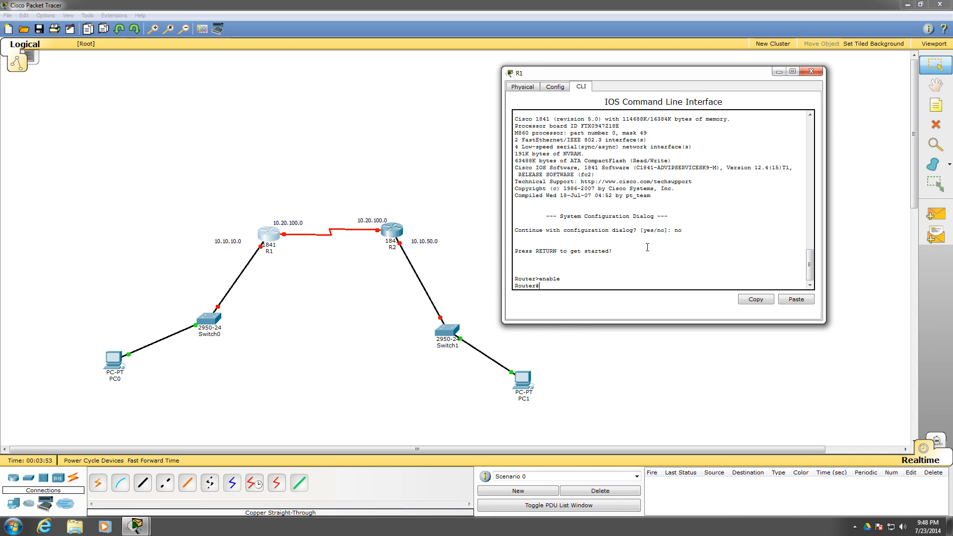
{"action": "type", "text": "config t"}
{"action": "key", "text": "Return"}
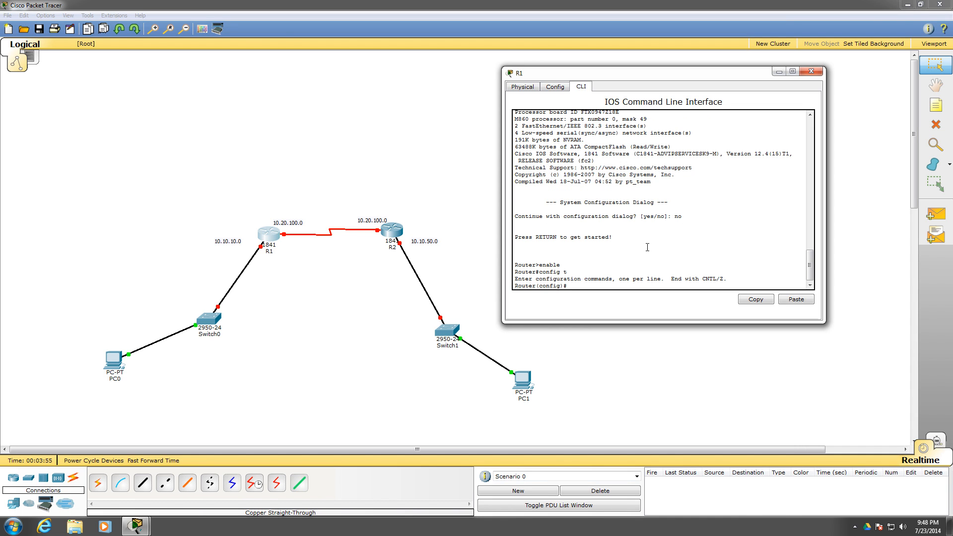
{"action": "type", "text": "hostname R1"}
{"action": "key", "text": "Return"}
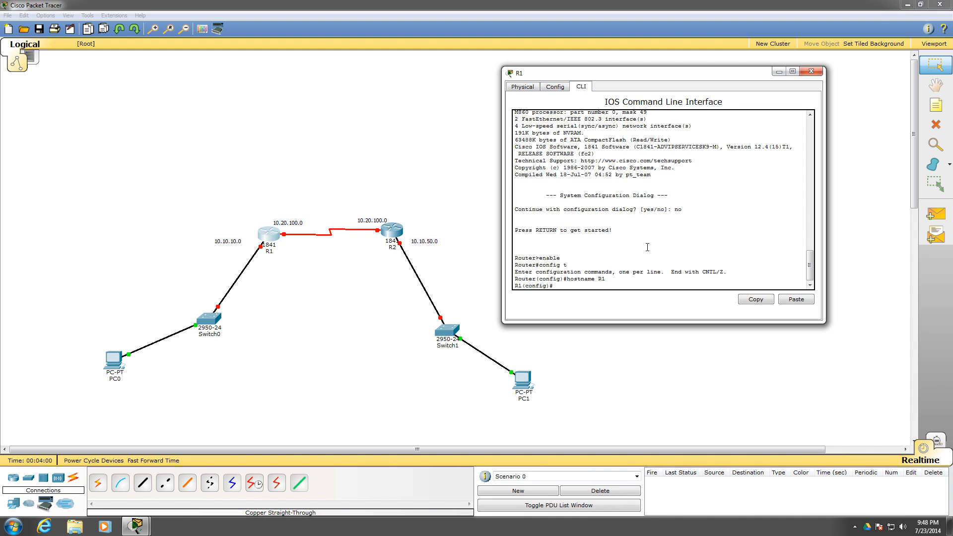
{"action": "left_click", "coordinate": [811, 71]}
Open R2's command line, answer no to the configuration dialog, and start the router session
{"action": "left_click", "coordinate": [393, 231]}
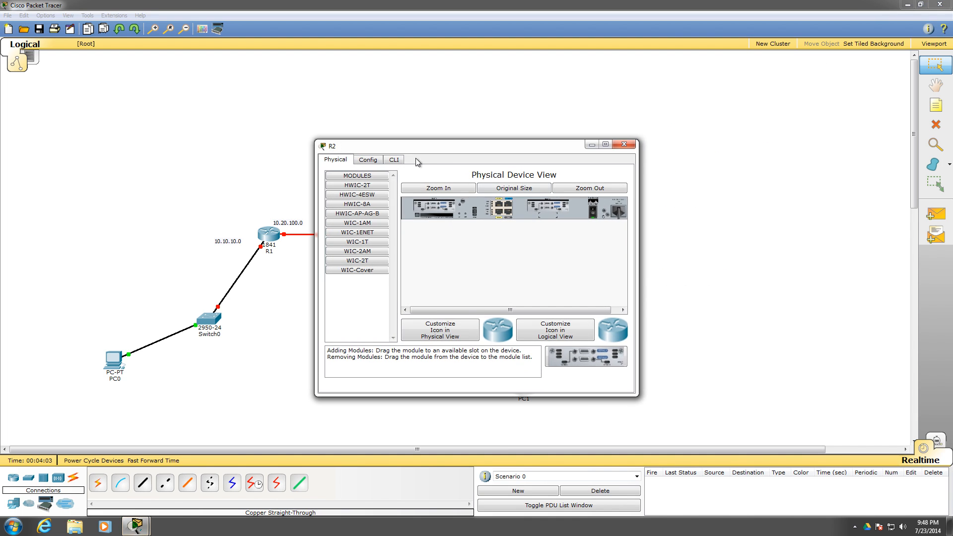
{"action": "left_click", "coordinate": [395, 159]}
{"action": "left_click_drag", "start_coordinate": [397, 144], "coordinate": [585, 99]}
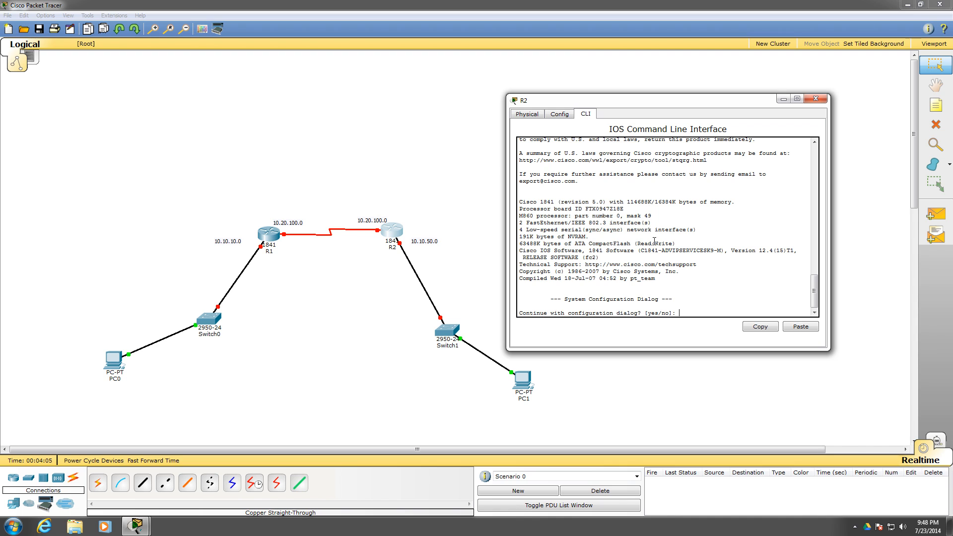
{"action": "type", "text": "no"}
{"action": "key", "text": "Return"}
Enter R2's global configuration mode with en and conf t, set the hostname to R2, and close the router window
{"action": "key", "text": "Return"}
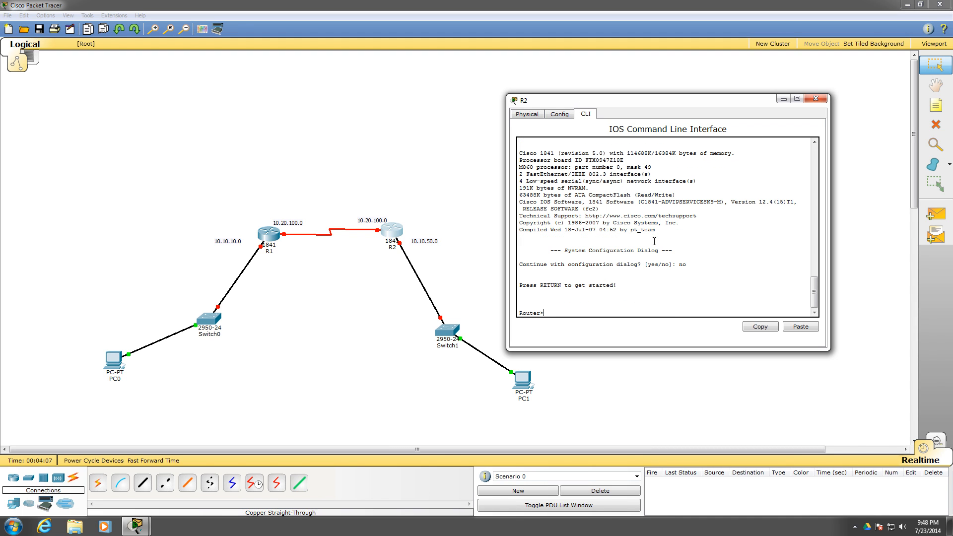
{"action": "type", "text": "enabl"}
{"action": "key", "text": "BackSpace"}
{"action": "key", "text": "BackSpace"}
{"action": "key", "text": "BackSpace"}
{"action": "key", "text": "Return"}
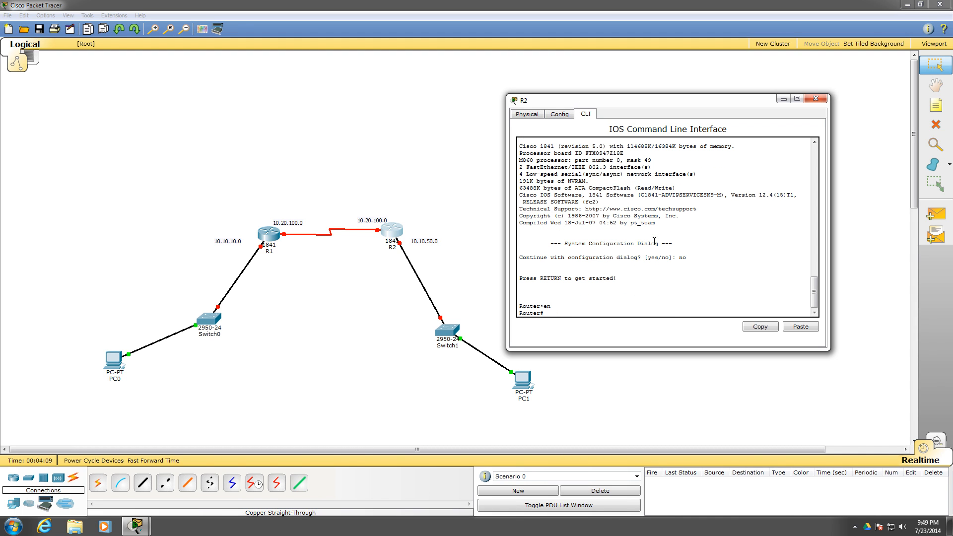
{"action": "type", "text": "conf t"}
{"action": "key", "text": "Return"}
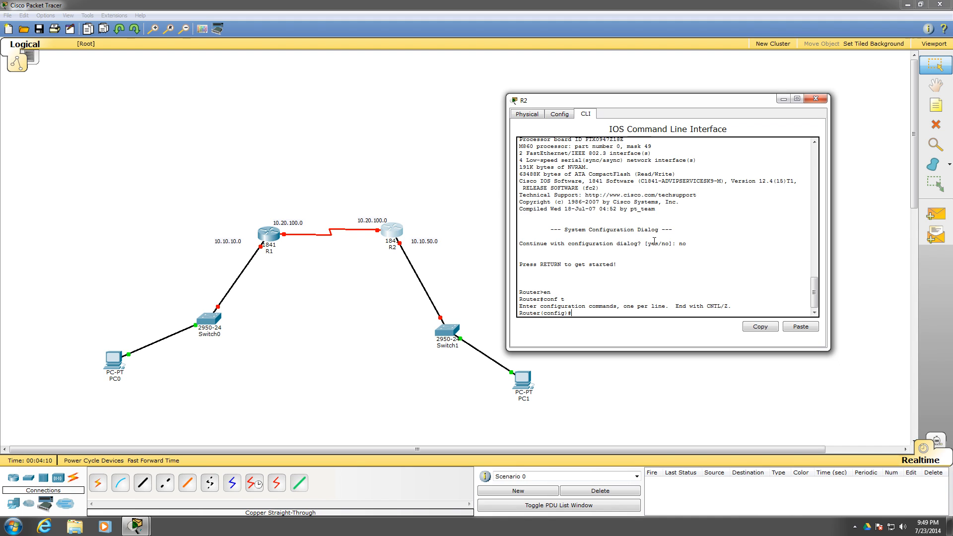
{"action": "type", "text": "hostname RT"}
{"action": "key", "text": "Return"}
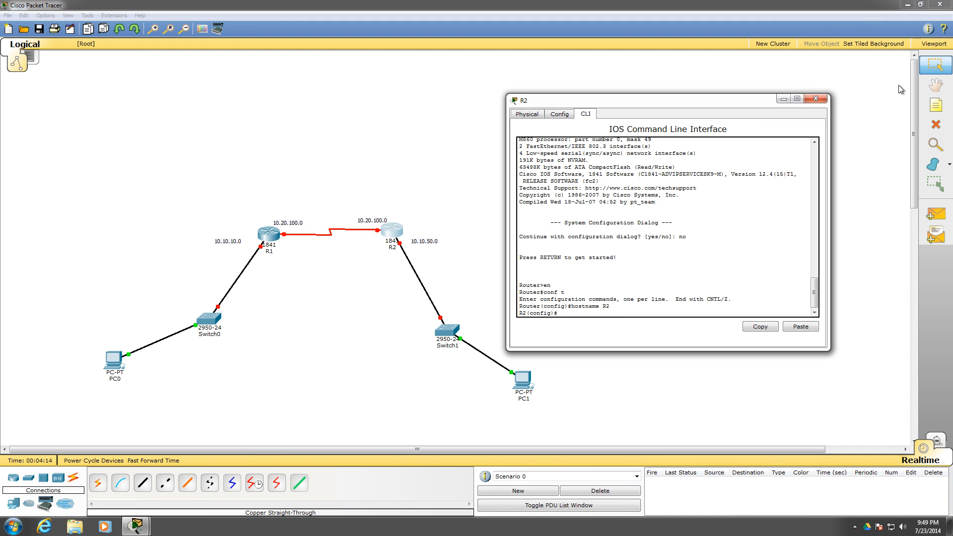
{"action": "left_click", "coordinate": [821, 96]}
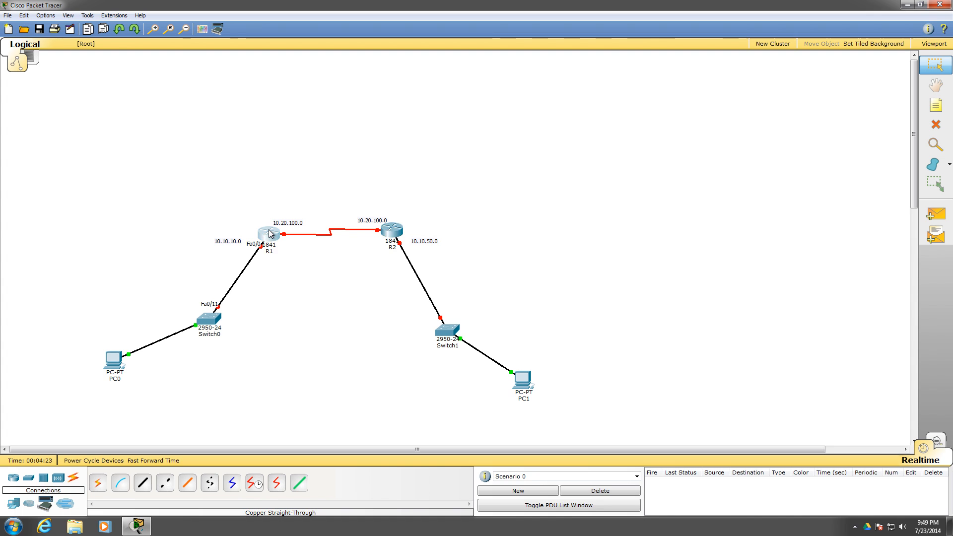
Reopen R1's command line and enter configuration mode for interface fastEthernet 0/0
{"action": "left_click", "coordinate": [265, 247]}
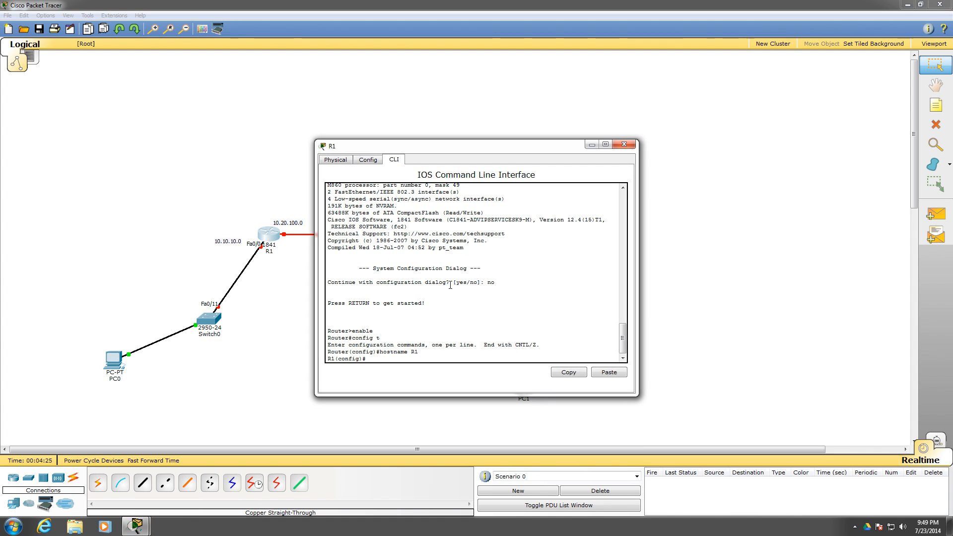
{"action": "type", "text": "inter"}
{"action": "key", "text": "Tab"}
{"action": "type", "text": "fa"}
{"action": "key", "text": "Tab"}
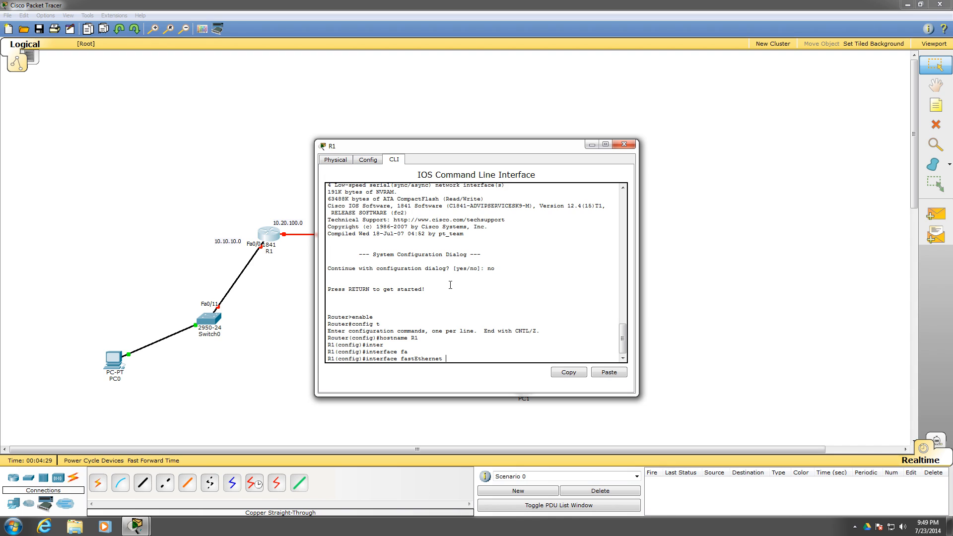
{"action": "type", "text": "0/0"}
{"action": "key", "text": "Return"}
Assign IP address 10.10.10.250 with mask 255.255.255.0 to R1's fastEthernet 0/0 and enable it with no shut
{"action": "type", "text": "ip ad"}
{"action": "key", "text": "Tab"}
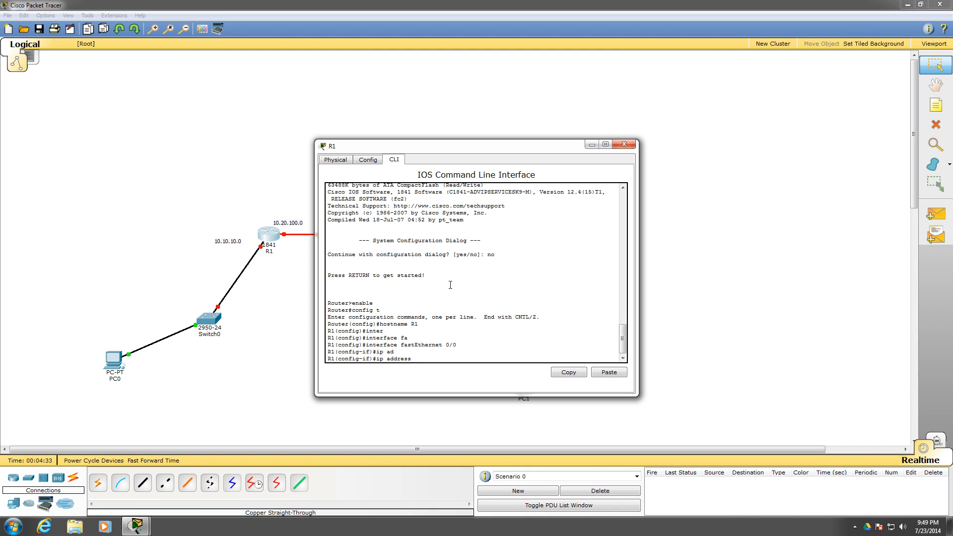
{"action": "type", "text": "10.10.10.250 255.255.255.0"}
{"action": "key", "text": "Return"}
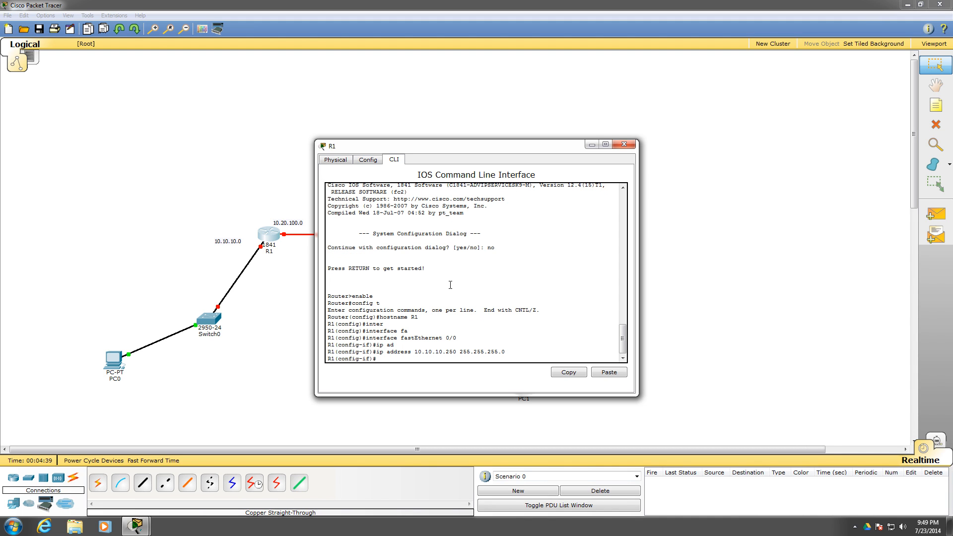
{"action": "type", "text": "no shut"}
{"action": "key", "text": "Return"}
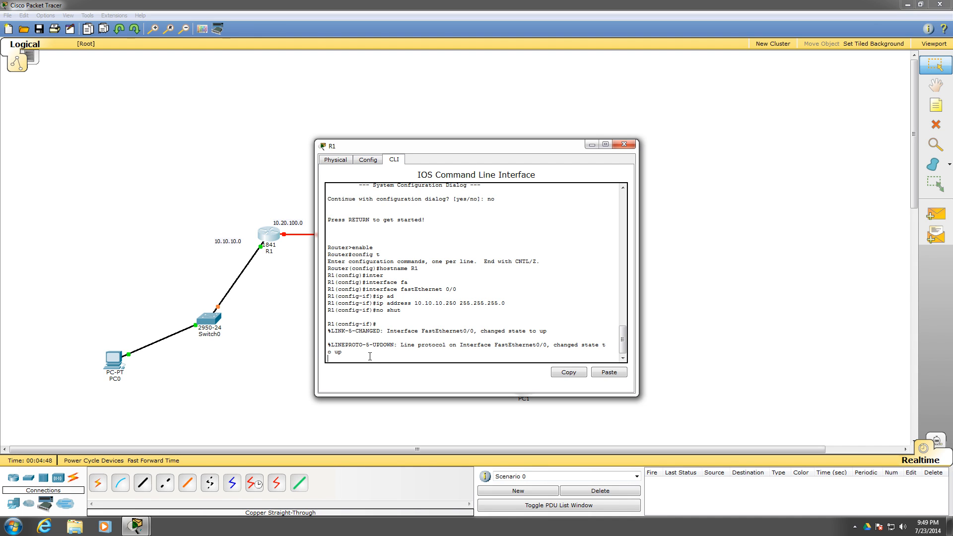
{"action": "key", "text": "Return"}
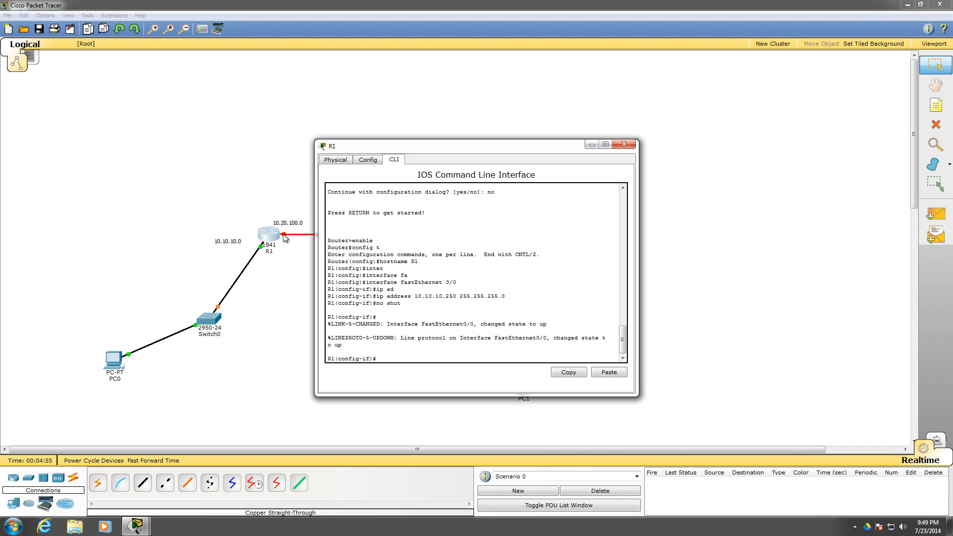
Exit R1's FastEthernet interface mode and enter configuration mode for interface serial 0/0/0
{"action": "type", "text": "exit"}
{"action": "key", "text": "Return"}
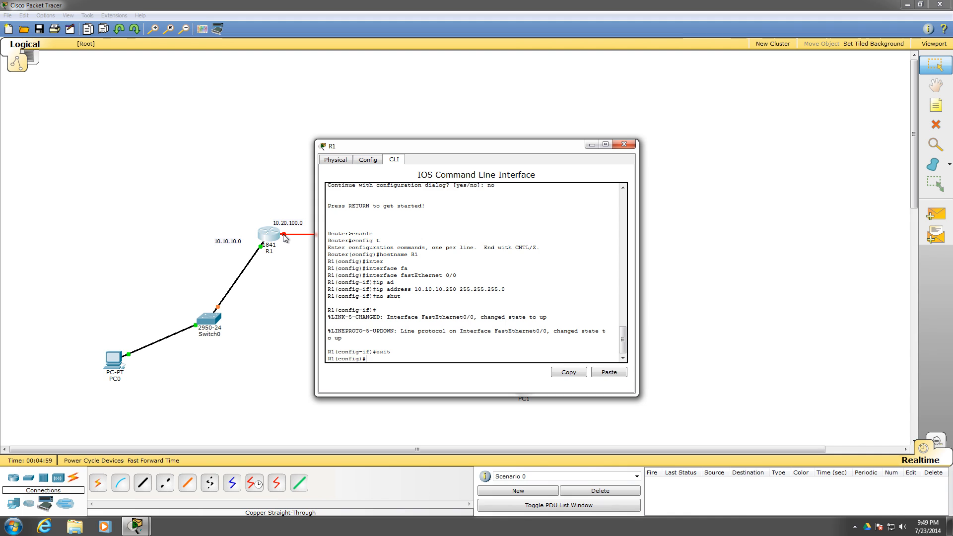
{"action": "type", "text": "serial"}
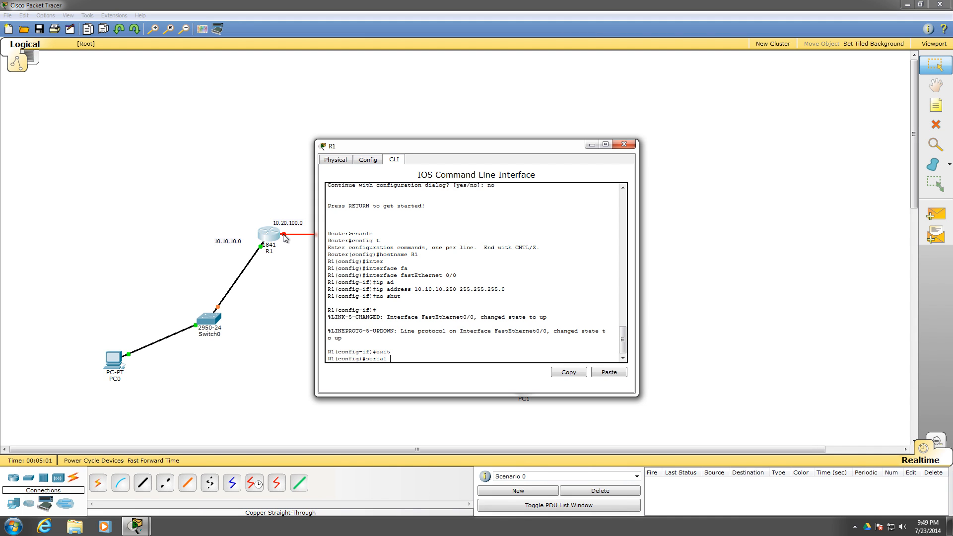
{"action": "key", "text": "BackSpace"}
{"action": "key", "text": "BackSpace"}
{"action": "type", "text": "inte"}
{"action": "key", "text": "Tab"}
{"action": "type", "text": "seri"}
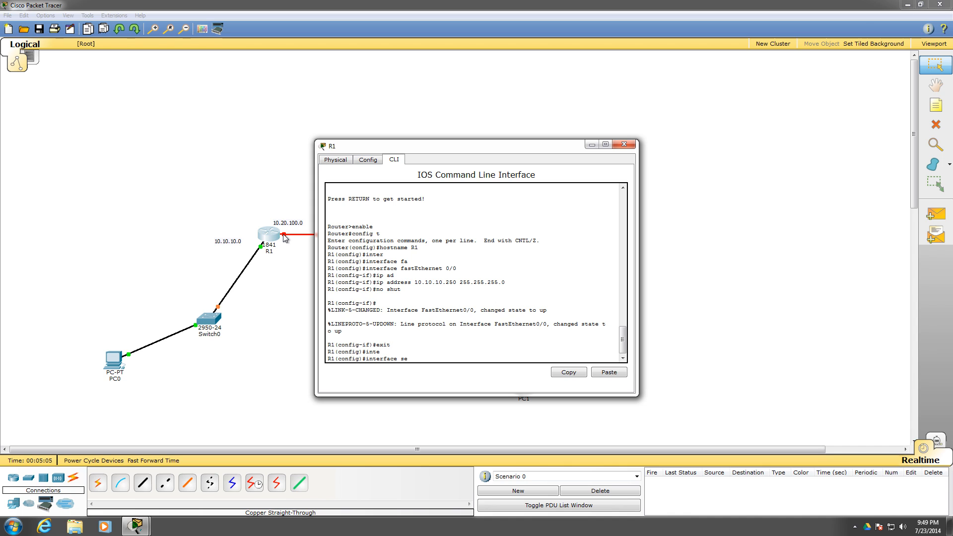
{"action": "key", "text": "Tab"}
{"action": "type", "text": "0/0/"}
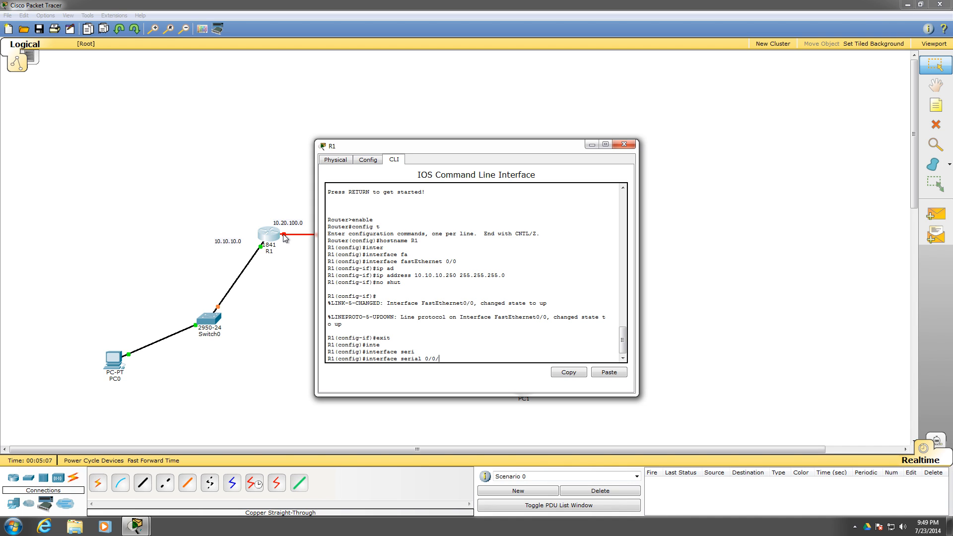
{"action": "type", "text": "0"}
{"action": "key", "text": "Return"}
Assign IP address 10.20.100.1 with mask 255.255.255.0 to R1's serial 0/0/0 interface
{"action": "type", "text": "ip address"}
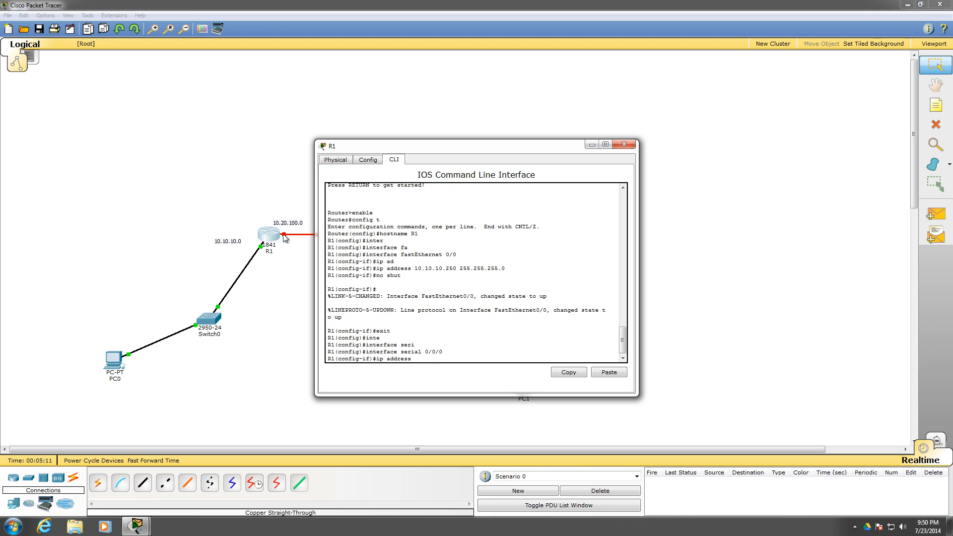
{"action": "type", "text": " 10.10."}
{"action": "key", "text": "BackSpace"}
{"action": "key", "text": "BackSpace"}
{"action": "type", "text": "20.100.1 25525"}
{"action": "type", "text": "255."}
{"action": "key", "text": "BackSpace"}
{"action": "key", "text": "BackSpace"}
{"action": "key", "text": "BackSpace"}
{"action": "type", "text": ".255.0"}
{"action": "key", "text": "Return"}
Enable R1's serial 0/0/0 interface with no shut and close the R1 window
{"action": "type", "text": "nfig-if)#n"}
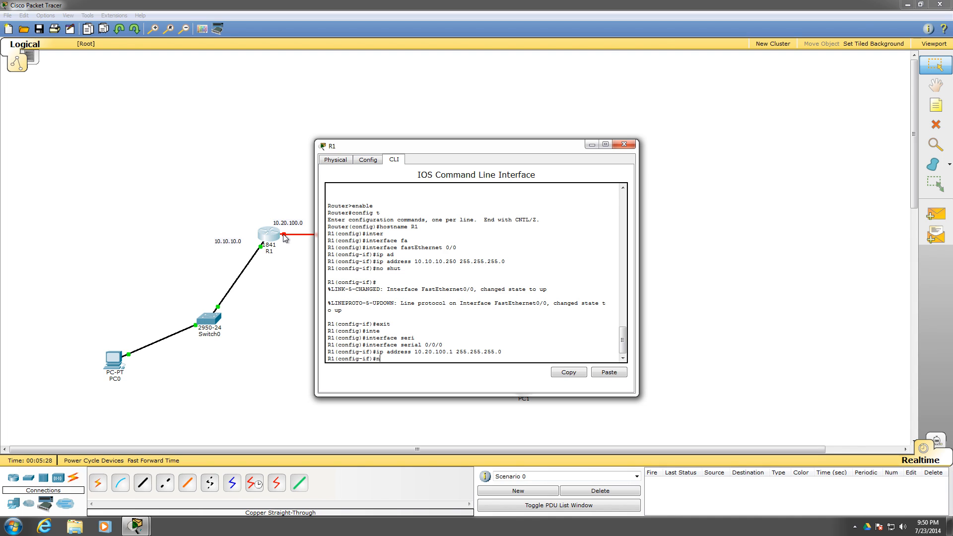
{"action": "type", "text": "o shut"}
{"action": "key", "text": "Return"}
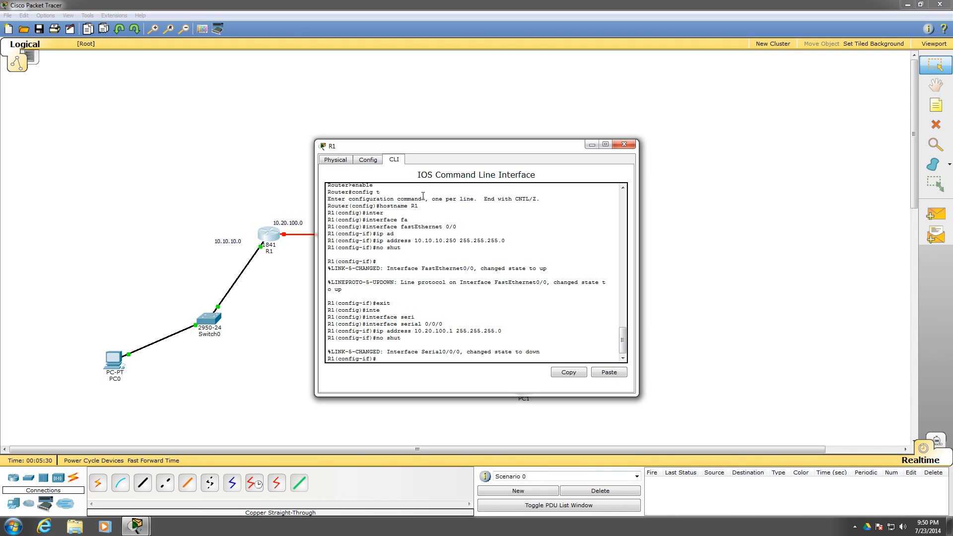
{"action": "left_click_drag", "start_coordinate": [496, 141], "coordinate": [640, 92]}
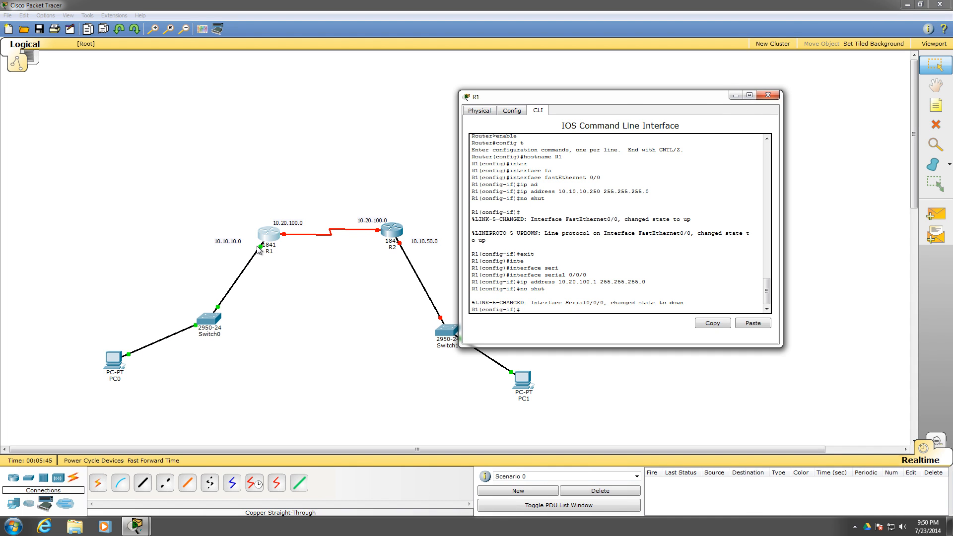
{"action": "left_click", "coordinate": [768, 94]}
Reopen R2's command line beside the topology and enter configuration mode for interface fastEthernet 0/0
{"action": "left_click", "coordinate": [393, 231]}
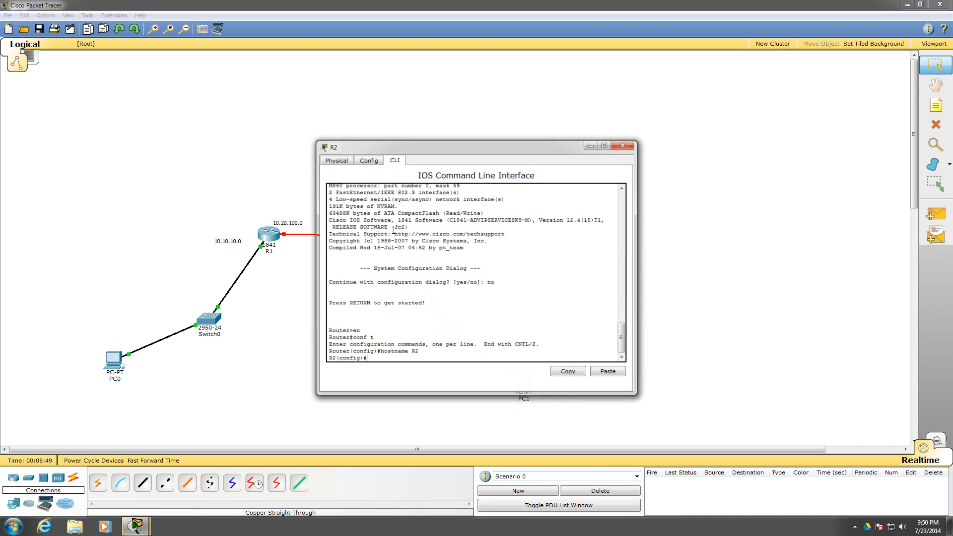
{"action": "left_click_drag", "start_coordinate": [455, 138], "coordinate": [689, 92]}
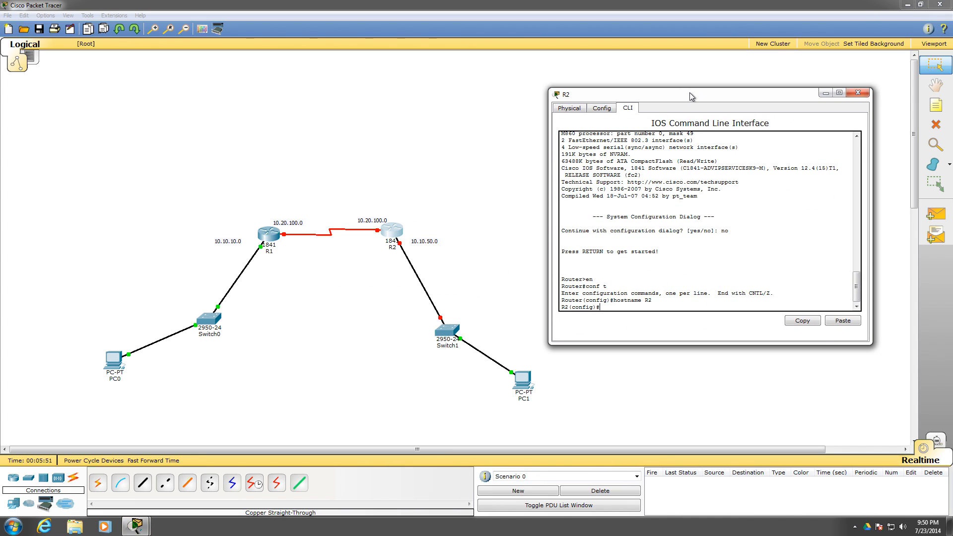
{"action": "type", "text": "inte"}
{"action": "type", "text": "r"}
{"action": "key", "text": "Tab"}
{"action": "type", "text": "fa"}
{"action": "key", "text": "Tab"}
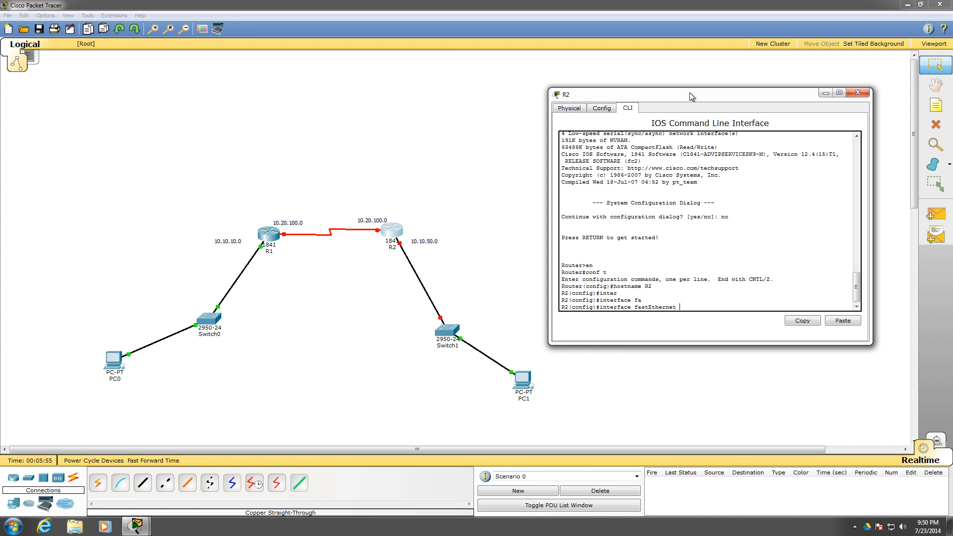
{"action": "type", "text": "0/0"}
{"action": "key", "text": "Return"}
Assign IP address 10.10.50.250 with mask 255.255.255.0 to R2's fastEthernet 0/0 and enable it with no shut
{"action": "type", "text": "ip add"}
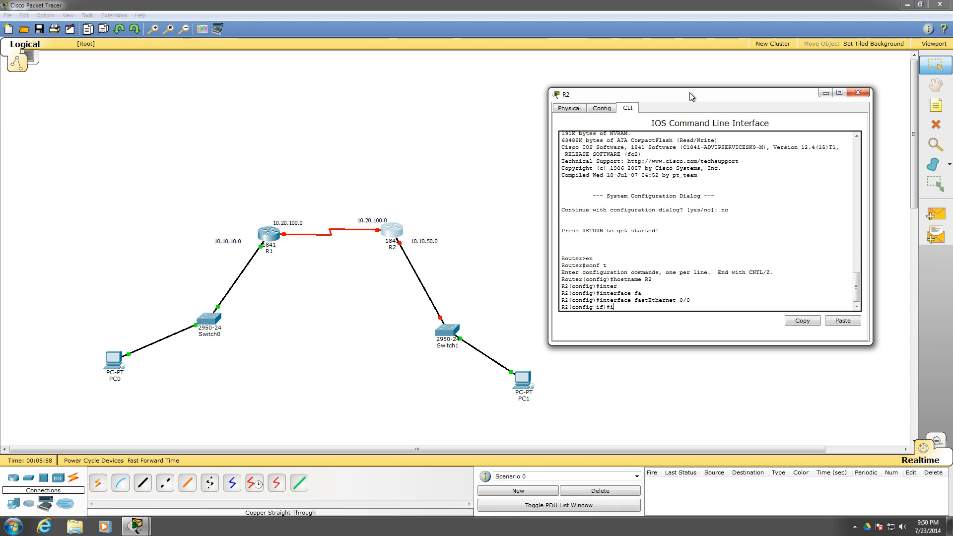
{"action": "key", "text": "Tab"}
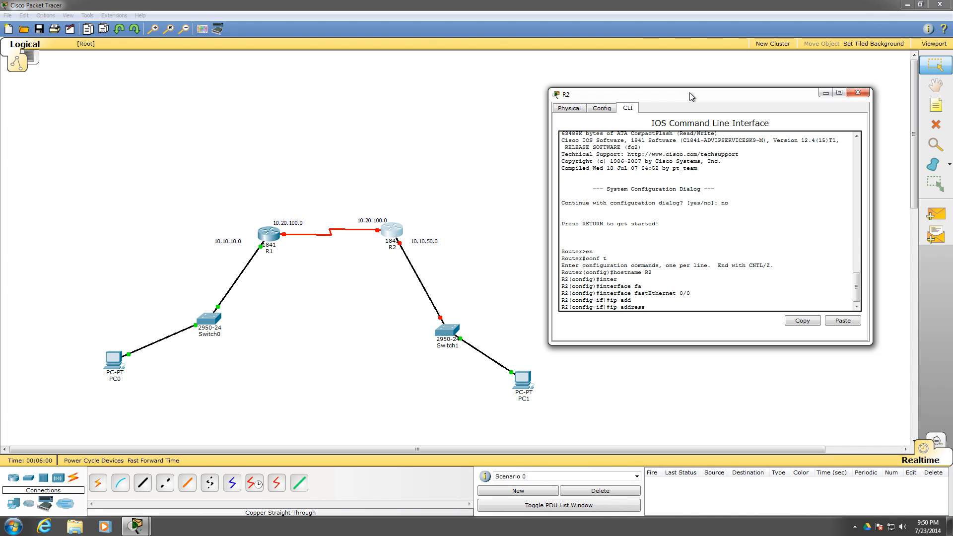
{"action": "type", "text": "10.10.50.250"}
{"action": "key", "text": "Return"}
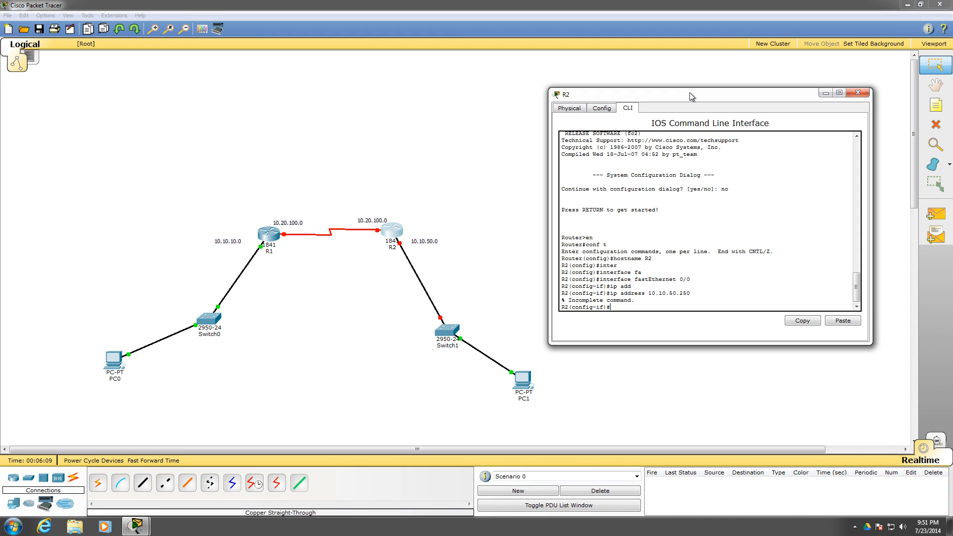
{"action": "key", "text": "Up"}
{"action": "type", "text": "255.255.25"}
{"action": "key", "text": "Return"}
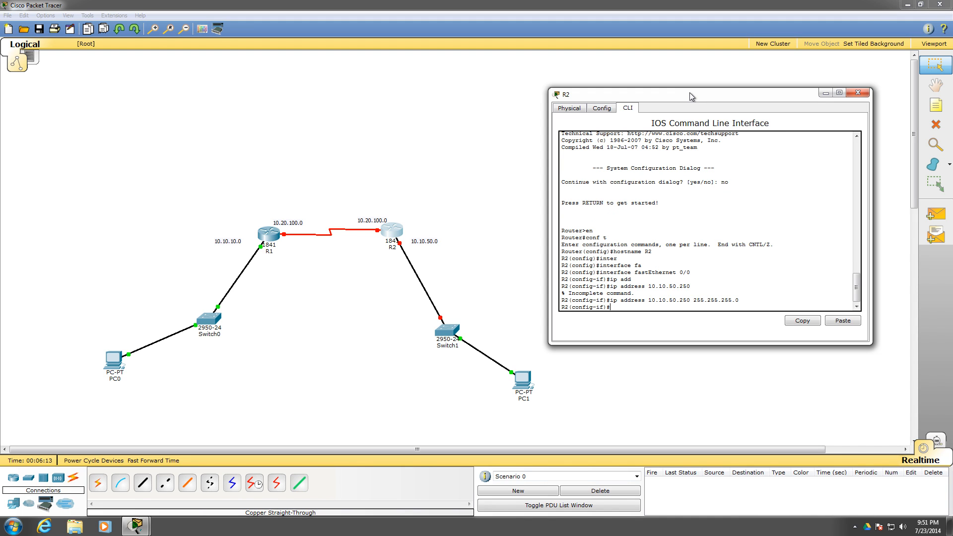
{"action": "type", "text": "no shut"}
{"action": "key", "text": "Return"}
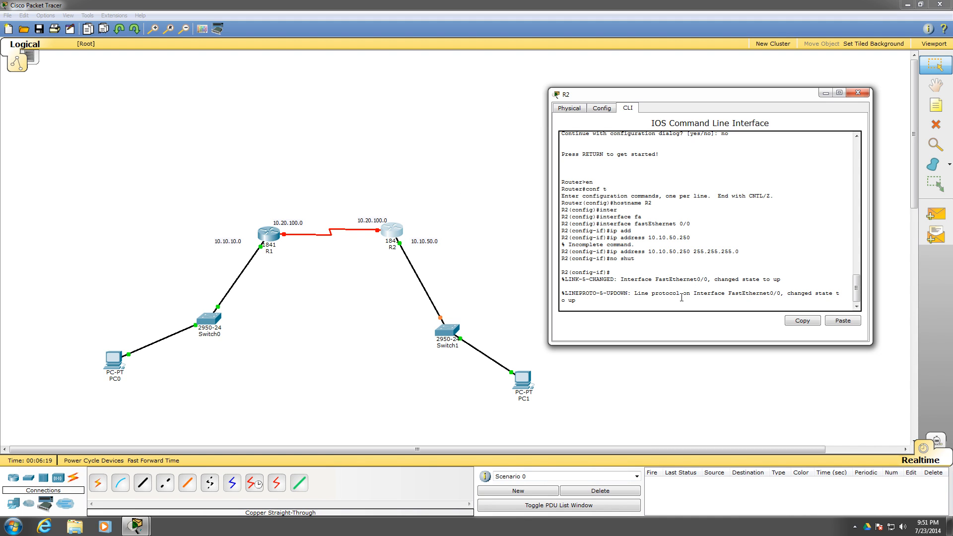
{"action": "key", "text": "Return"}
Exit R2's FastEthernet interface mode and enter configuration mode for interface serial 0/0/1
{"action": "type", "text": "exit"}
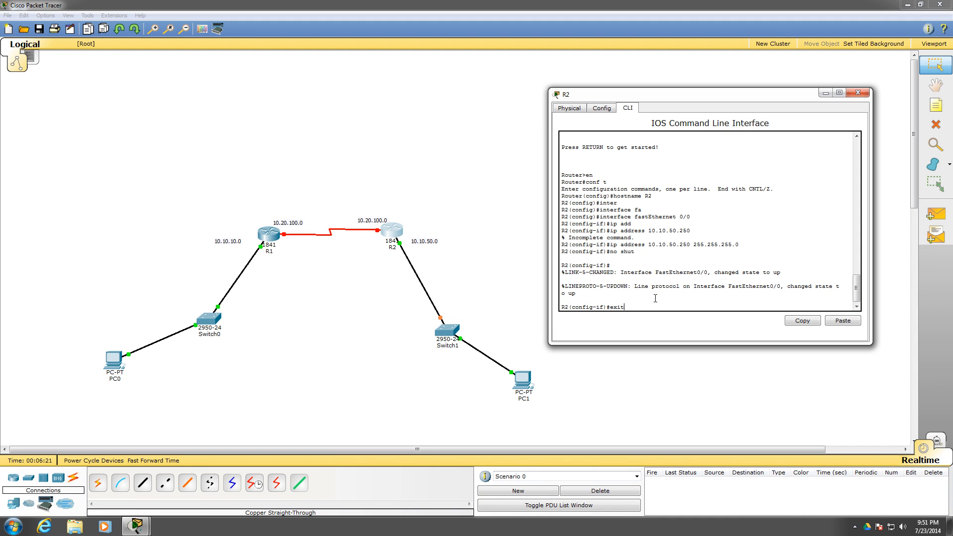
{"action": "key", "text": "Return"}
{"action": "type", "text": "serial"}
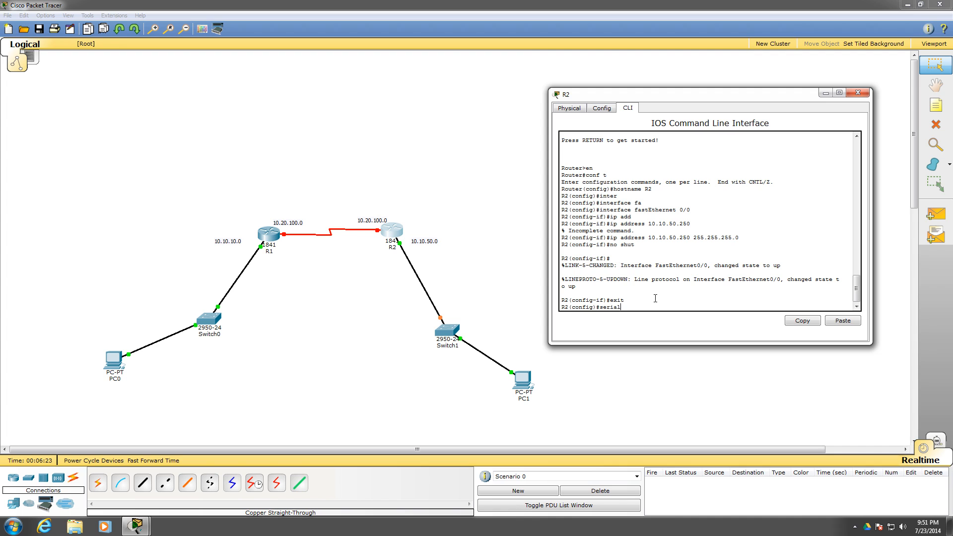
{"action": "key", "text": "BackSpace"}
{"action": "key", "text": "BackSpace"}
{"action": "key", "text": "BackSpace"}
{"action": "key", "text": "BackSpace"}
{"action": "key", "text": "BackSpace"}
{"action": "type", "text": "inter"}
{"action": "key", "text": "Tab"}
{"action": "type", "text": "ser"}
{"action": "key", "text": "Tab"}
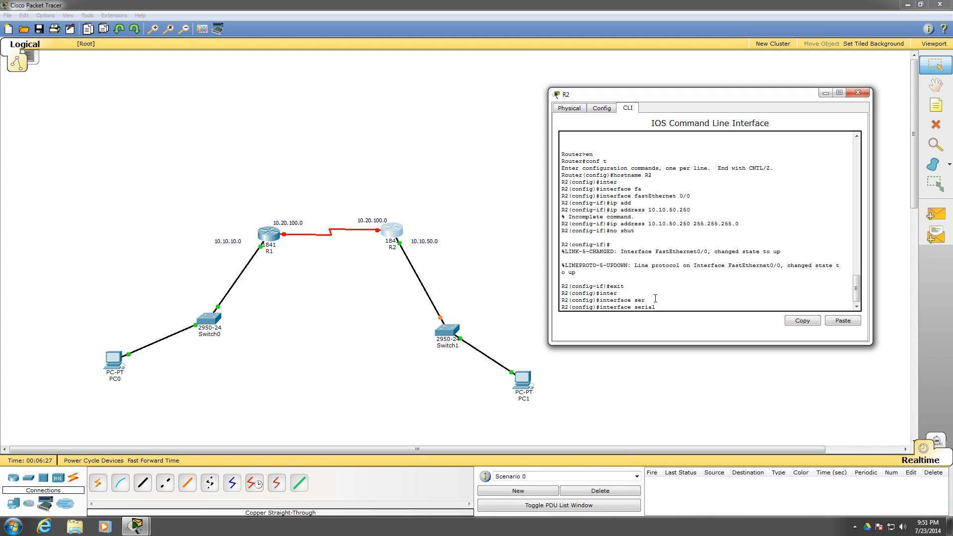
{"action": "type", "text": "0/0/0"}
{"action": "key", "text": "BackSpace"}
{"action": "key", "text": "BackSpace"}
{"action": "type", "text": "1"}
{"action": "key", "text": "Return"}
Assign IP address 10.20.100.2 with mask 255.255.255.0 to R2's serial 0/0/1 interface
{"action": "type", "text": "ip add"}
{"action": "key", "text": "Tab"}
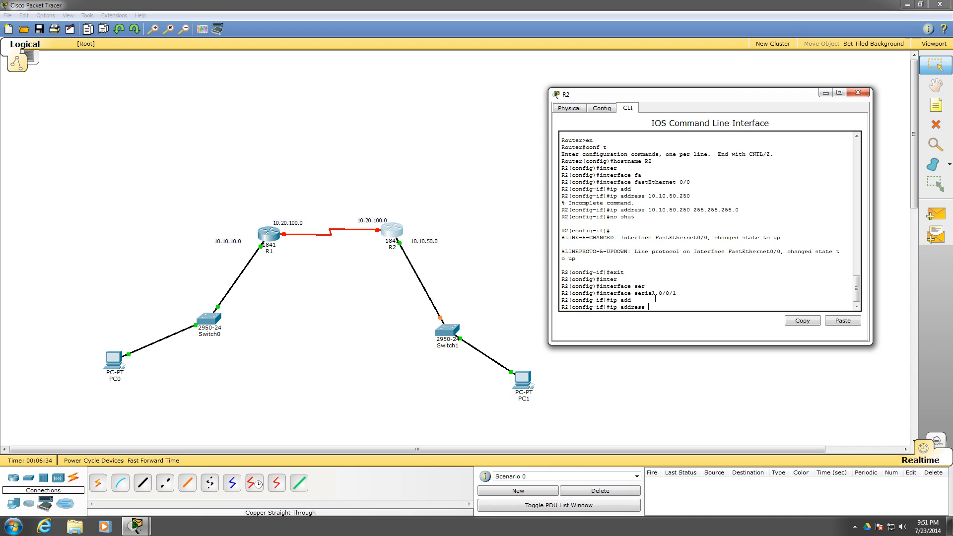
{"action": "type", "text": "10.20.100.2 255.255.2"}
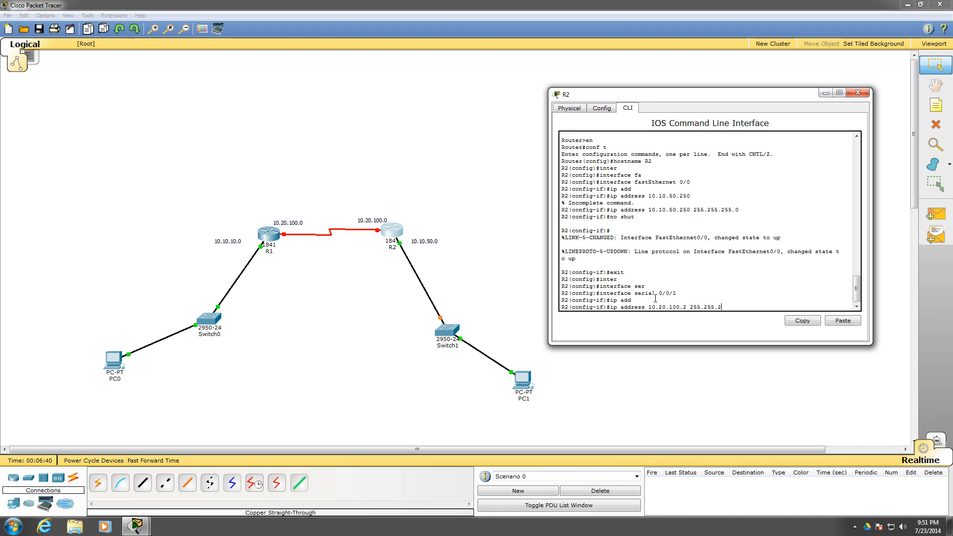
{"action": "type", "text": "55.0"}
{"action": "key", "text": "Return"}
Enable R2's serial 0/0/1 interface with no shut and return to the interface prompt
{"action": "type", "text": "nfig-if)#n"}
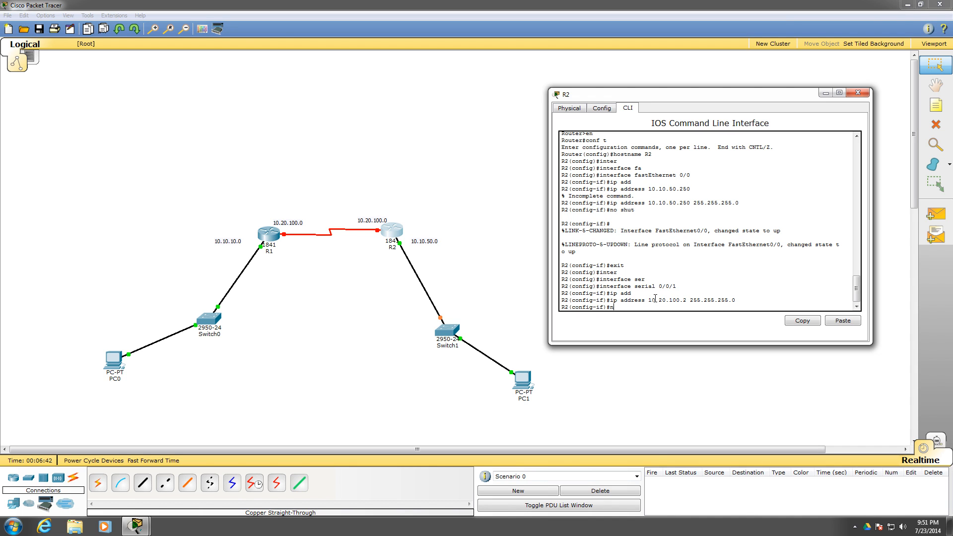
{"action": "type", "text": "o shut"}
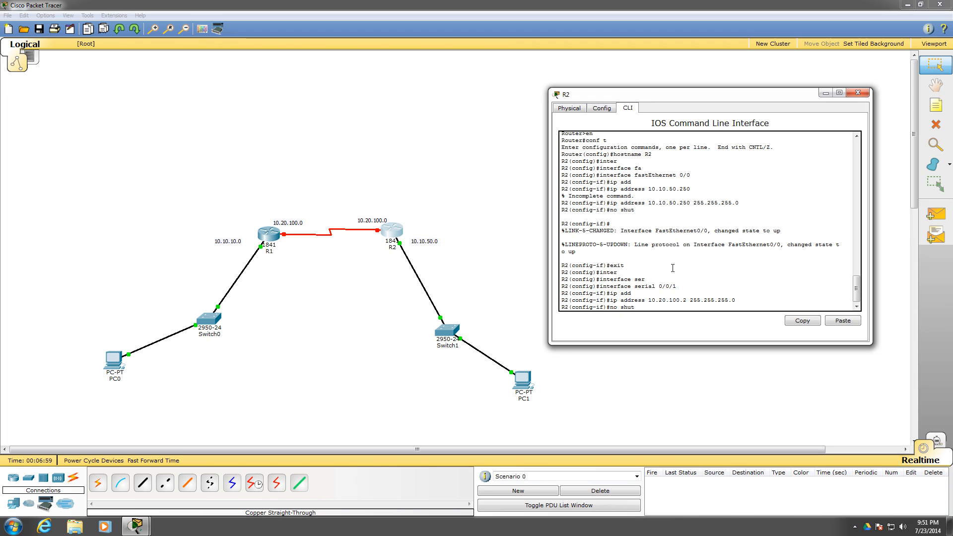
{"action": "key", "text": "Return"}
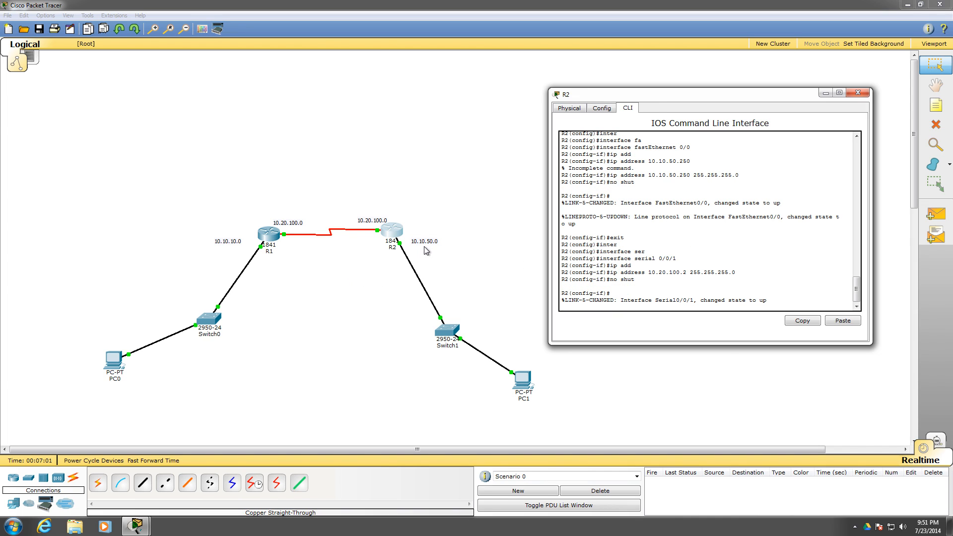
{"action": "key", "text": "Return"}
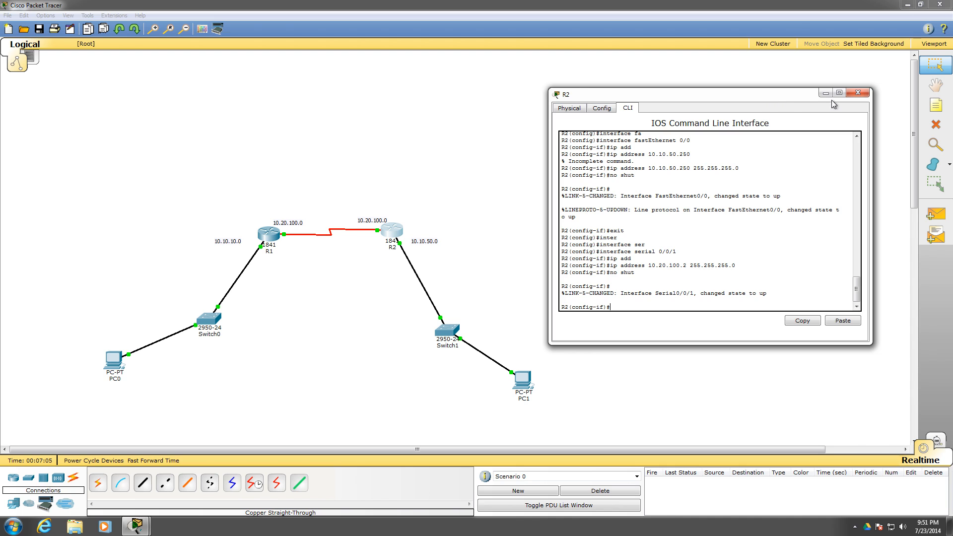
{"action": "left_click", "coordinate": [854, 97]}
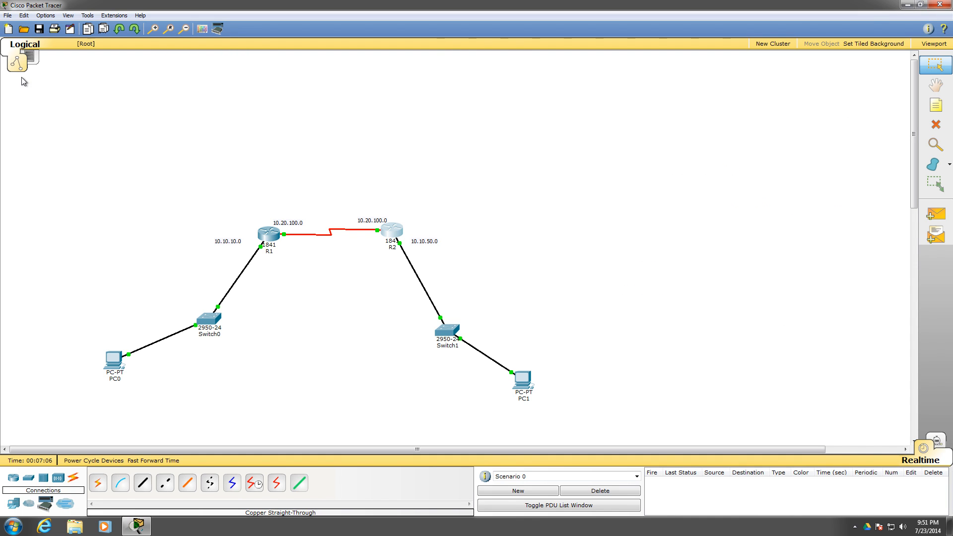
{"action": "left_click", "coordinate": [39, 30]}
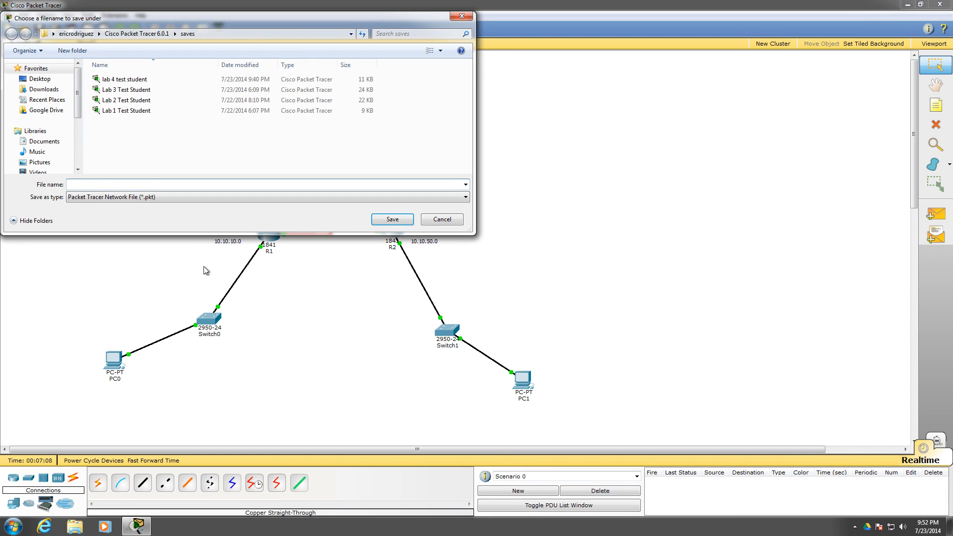
{"action": "type", "text": "lab "}
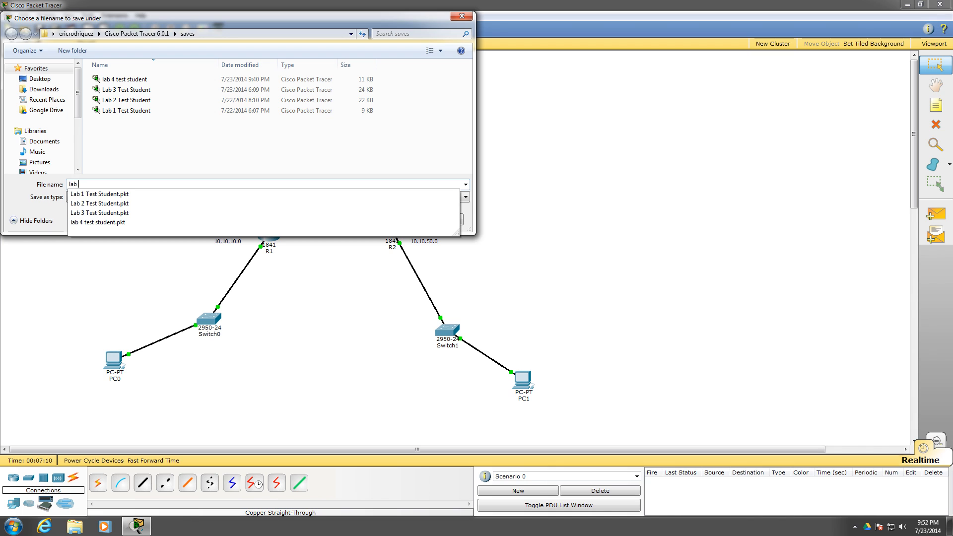
{"action": "type", "text": "4 test"}
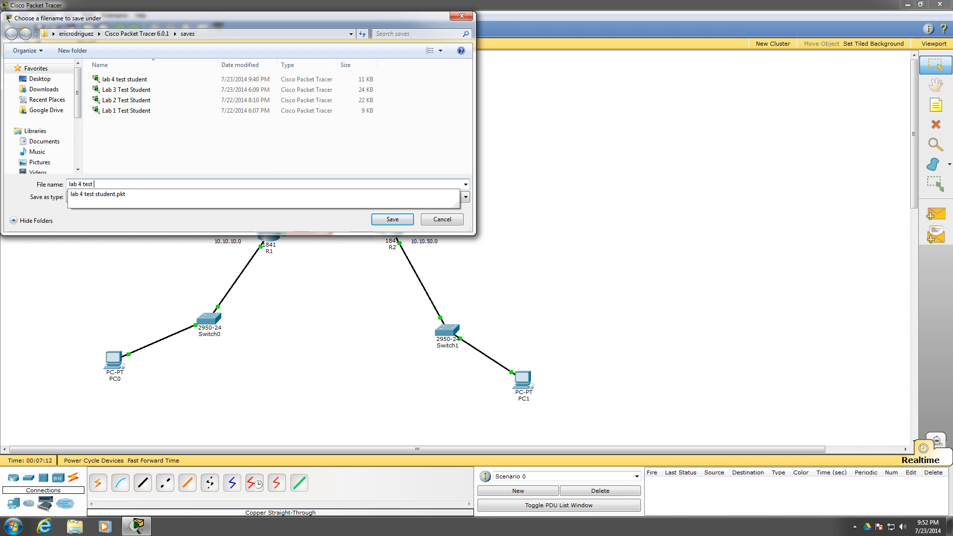
{"action": "type", "text": " student"}
{"action": "left_click", "coordinate": [403, 220]}
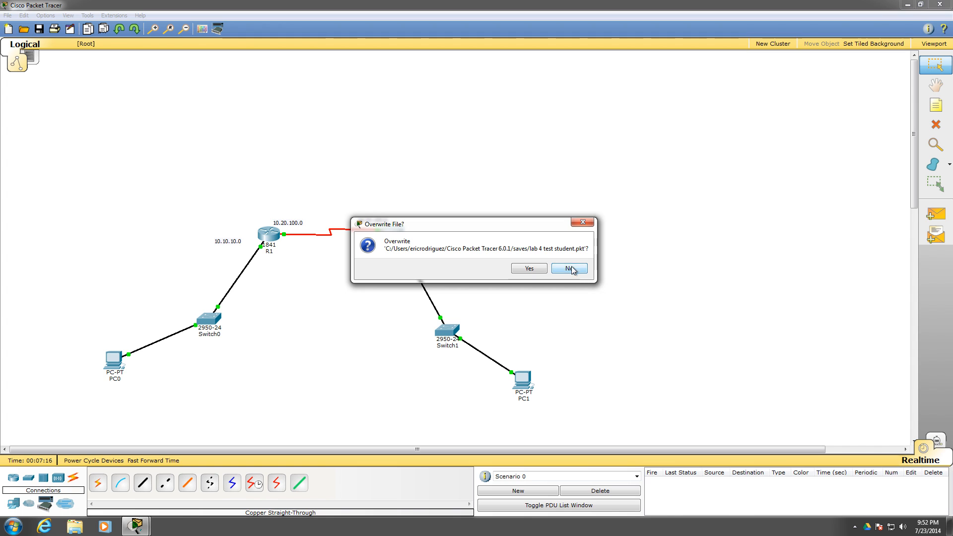
{"action": "left_click", "coordinate": [568, 269]}
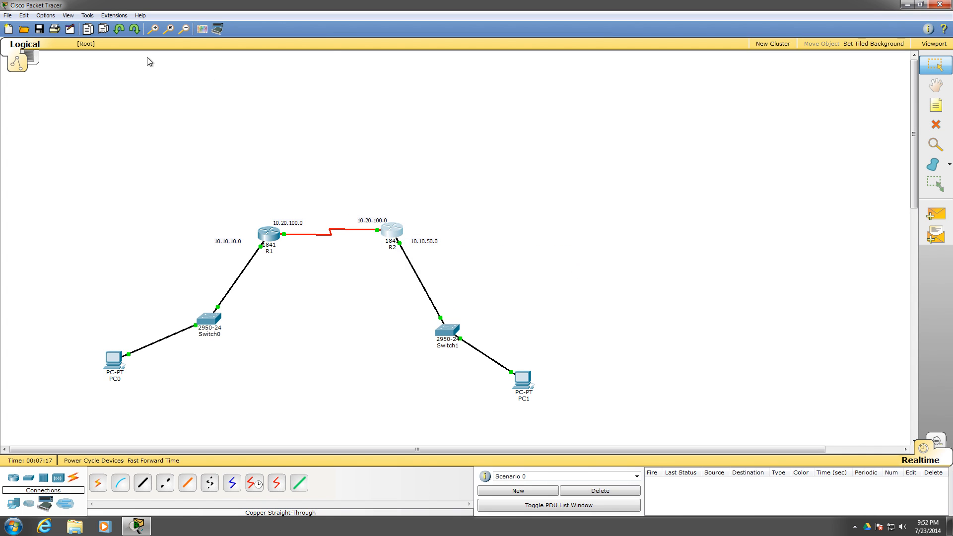
Save the network as "lab 5 test student", basing the file name on the existing lab 4 file
{"action": "left_click", "coordinate": [39, 31]}
{"action": "left_click", "coordinate": [124, 80]}
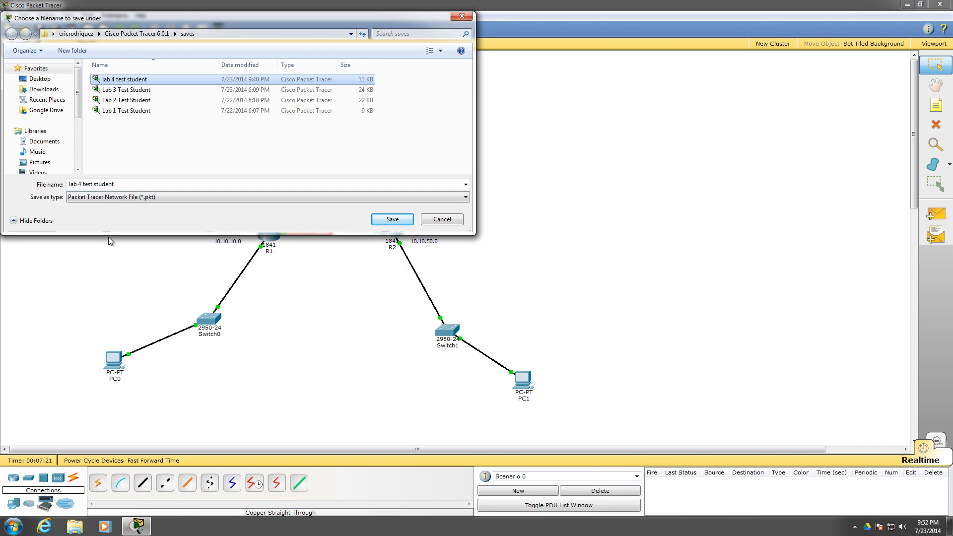
{"action": "left_click", "coordinate": [79, 185]}
{"action": "left_click", "coordinate": [81, 184]}
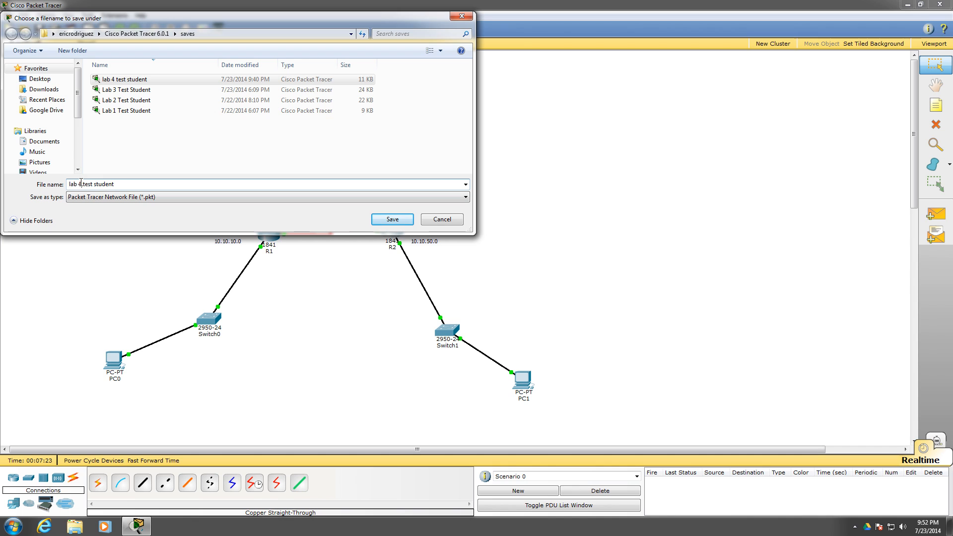
{"action": "key", "text": "BackSpace"}
{"action": "type", "text": "5"}
{"action": "key", "text": "Return"}
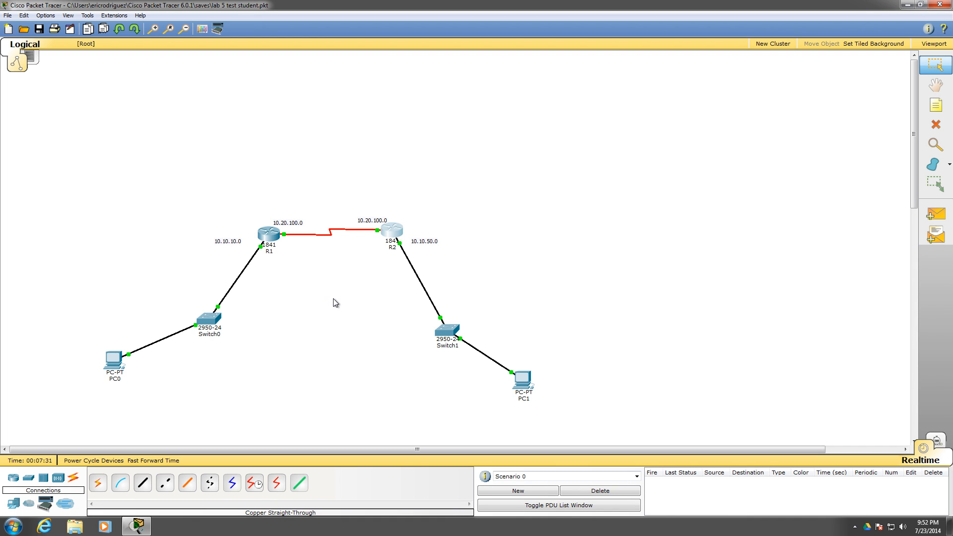
Run ipconfig in PC0's command prompt to check its IP address, subnet mask and default gateway
{"action": "left_click", "coordinate": [114, 359]}
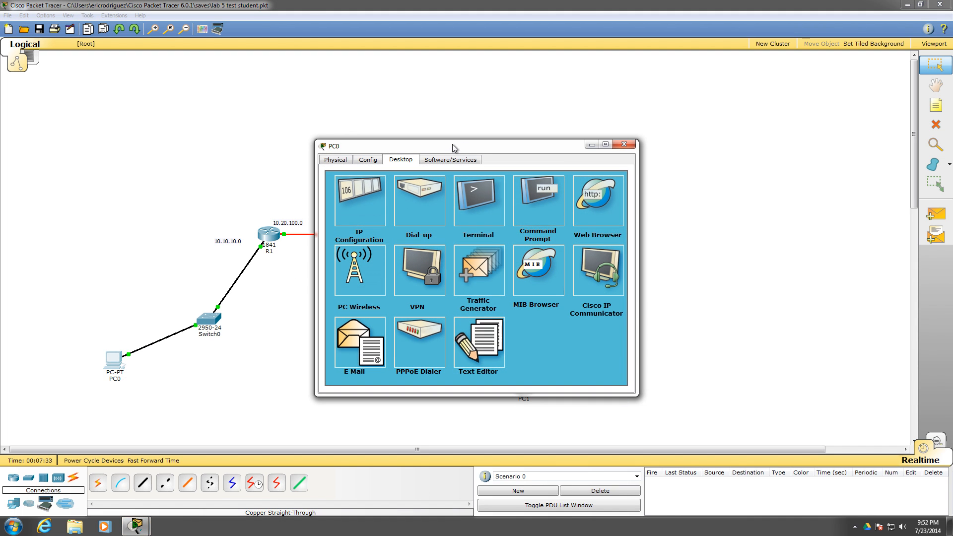
{"action": "left_click_drag", "start_coordinate": [451, 144], "coordinate": [692, 104]}
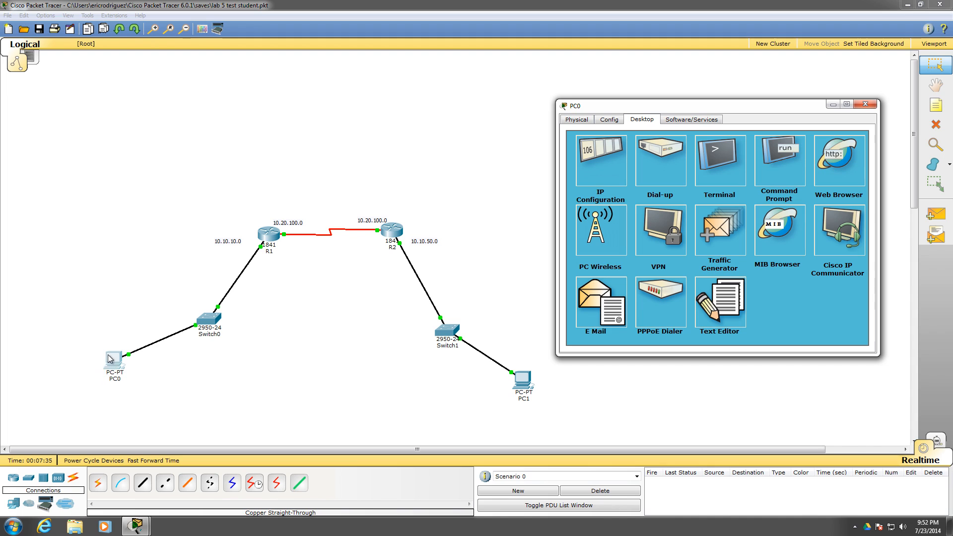
{"action": "left_click", "coordinate": [764, 154]}
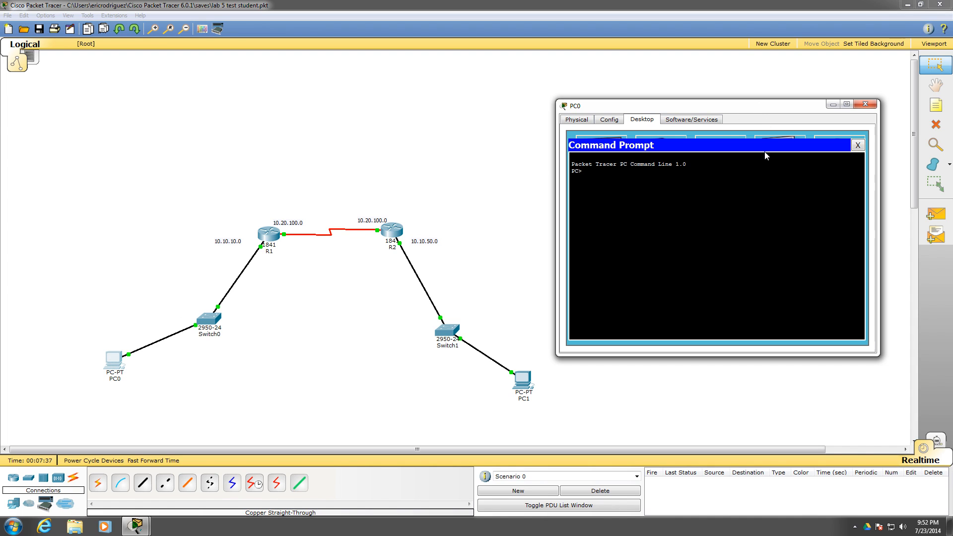
{"action": "type", "text": "ipconfig"}
{"action": "key", "text": "Return"}
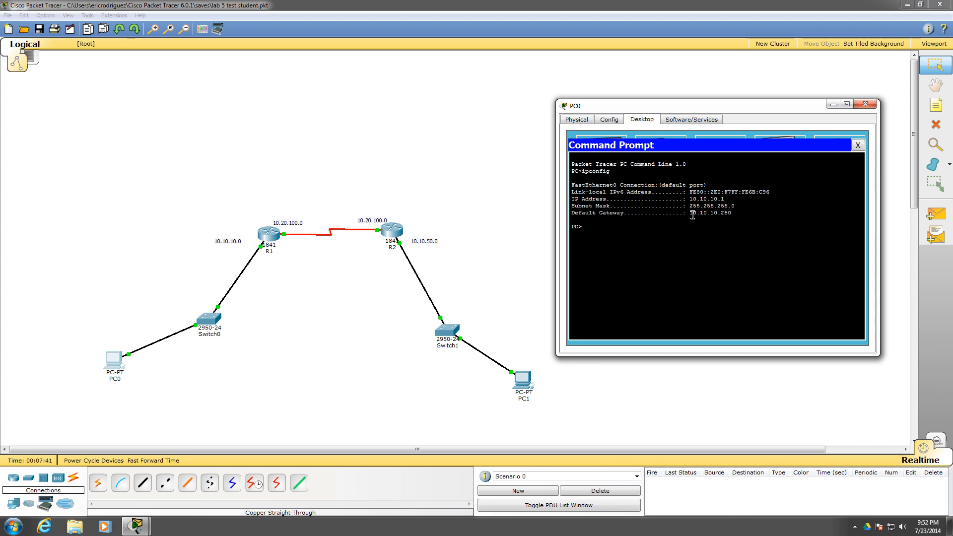
Run ipconfig in PC1's command prompt to check its addressing, and close PC1's window
{"action": "left_click", "coordinate": [523, 379]}
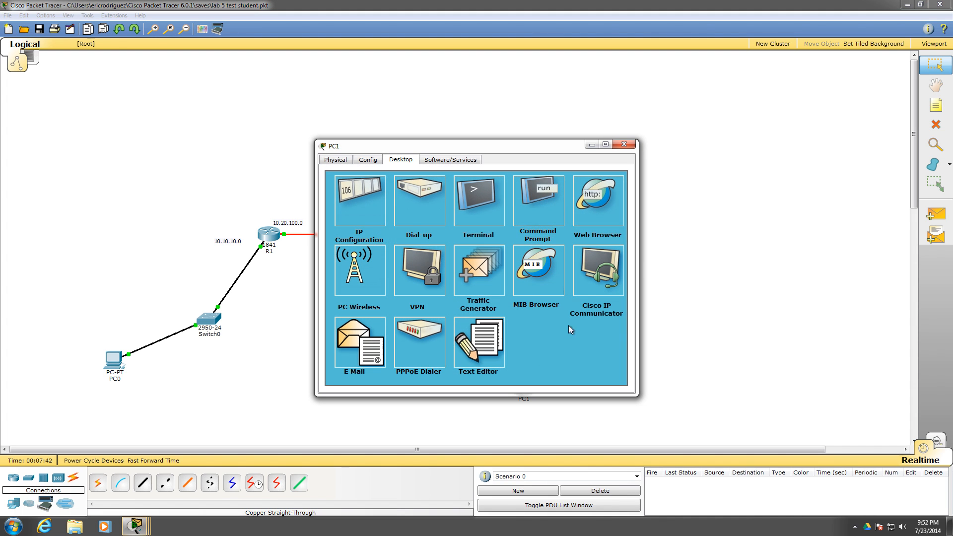
{"action": "left_click", "coordinate": [523, 181]}
{"action": "type", "text": "ipconfig"}
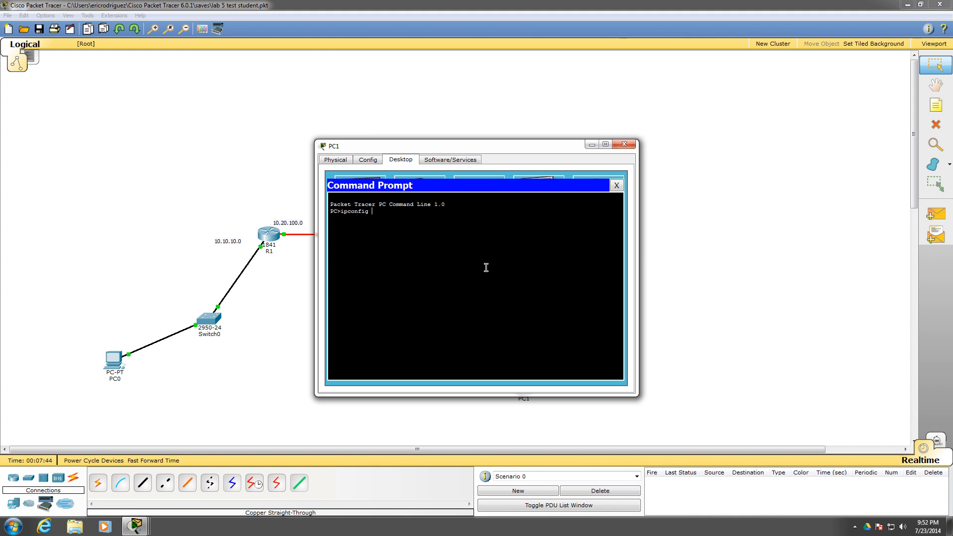
{"action": "key", "text": "Return"}
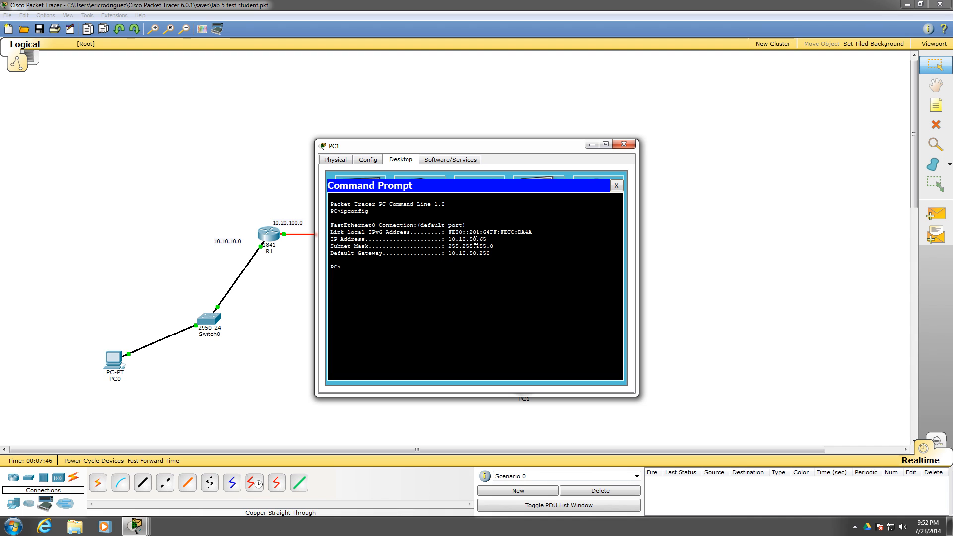
{"action": "left_click", "coordinate": [624, 144]}
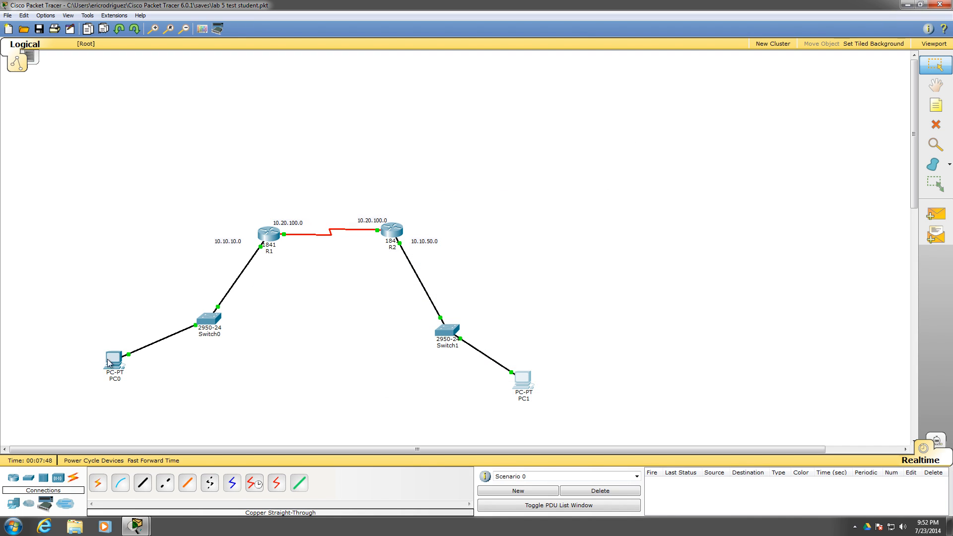
Ping PC1 at 10.10.50.65 from PC0's command prompt, examine the replies and packet loss, and close PC0's window
{"action": "left_click", "coordinate": [109, 363]}
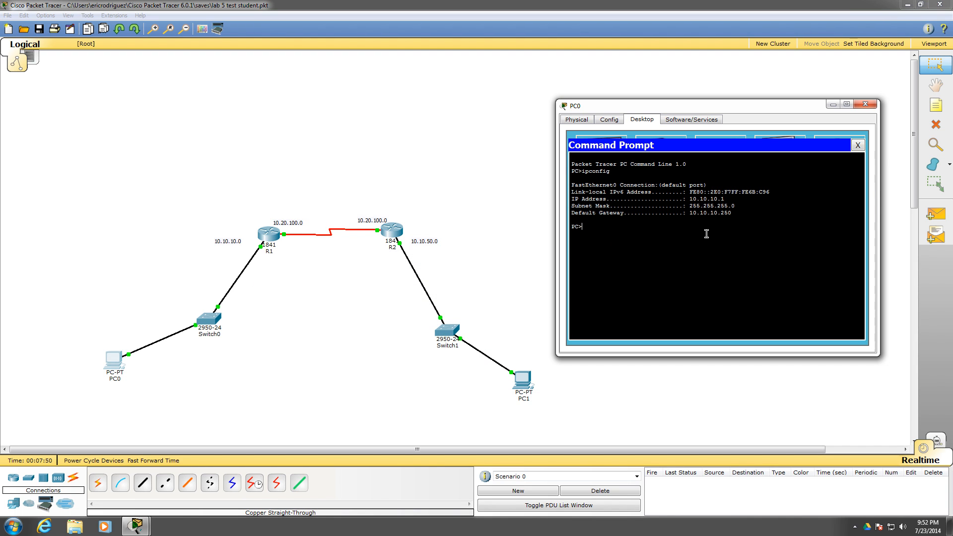
{"action": "type", "text": "ping 10.10.50.65"}
{"action": "key", "text": "Return"}
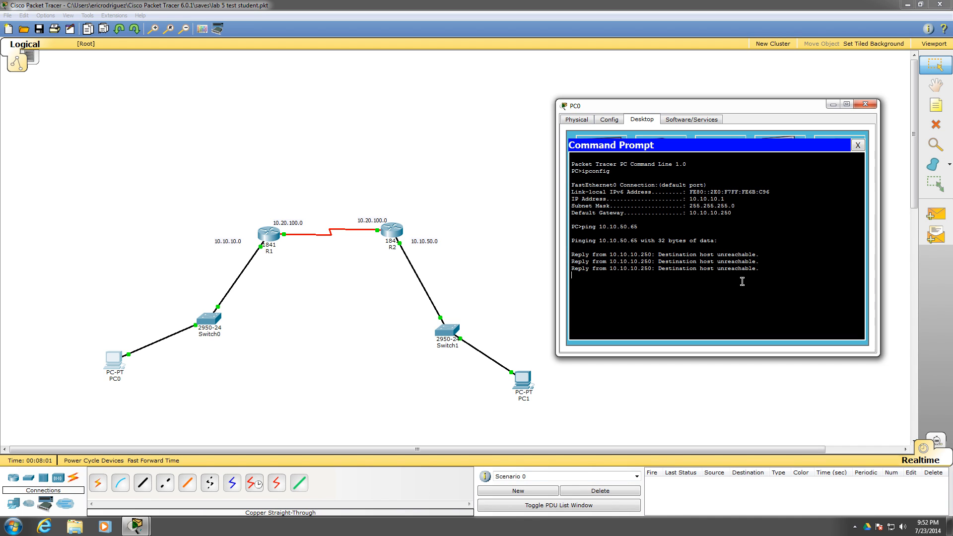
{"action": "left_click_drag", "start_coordinate": [734, 269], "coordinate": [659, 268]}
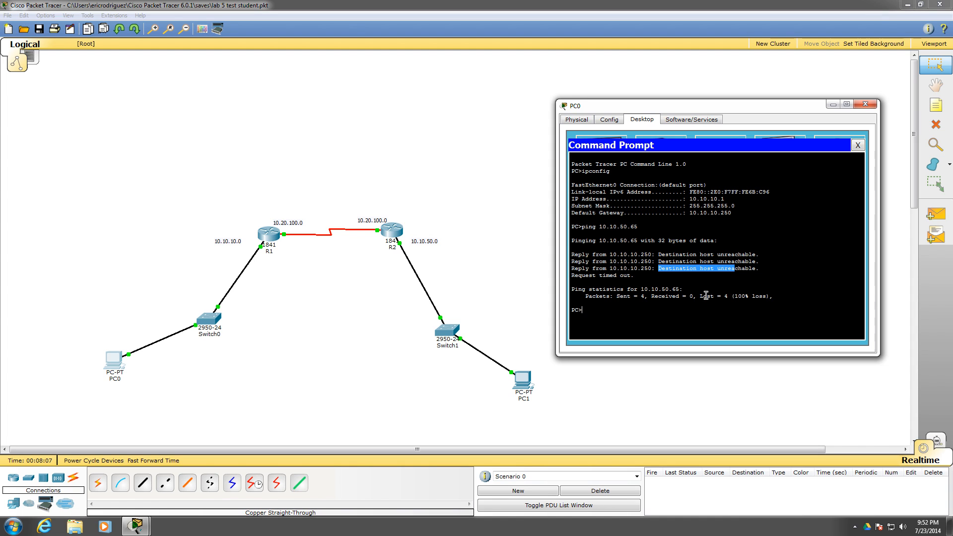
{"action": "left_click_drag", "start_coordinate": [700, 296], "coordinate": [770, 296]}
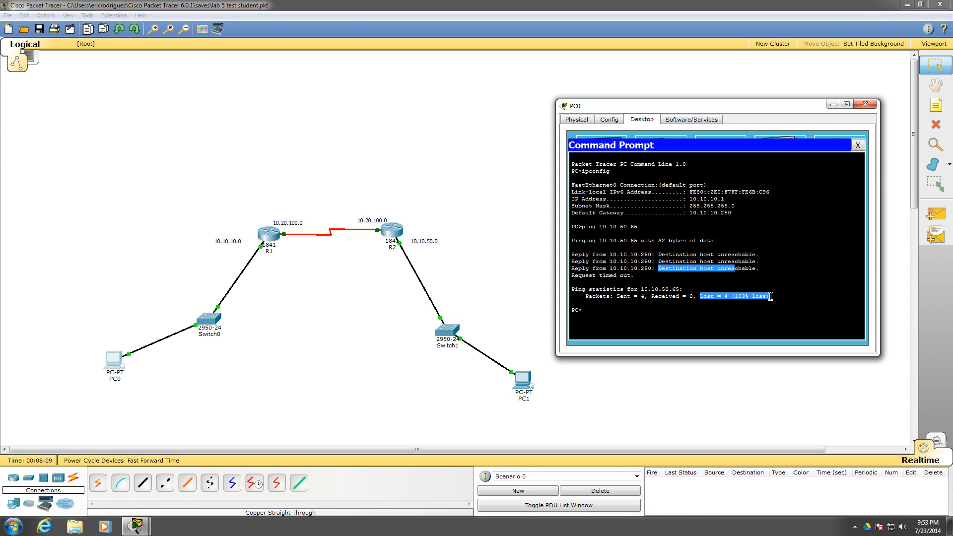
{"action": "left_click", "coordinate": [861, 103]}
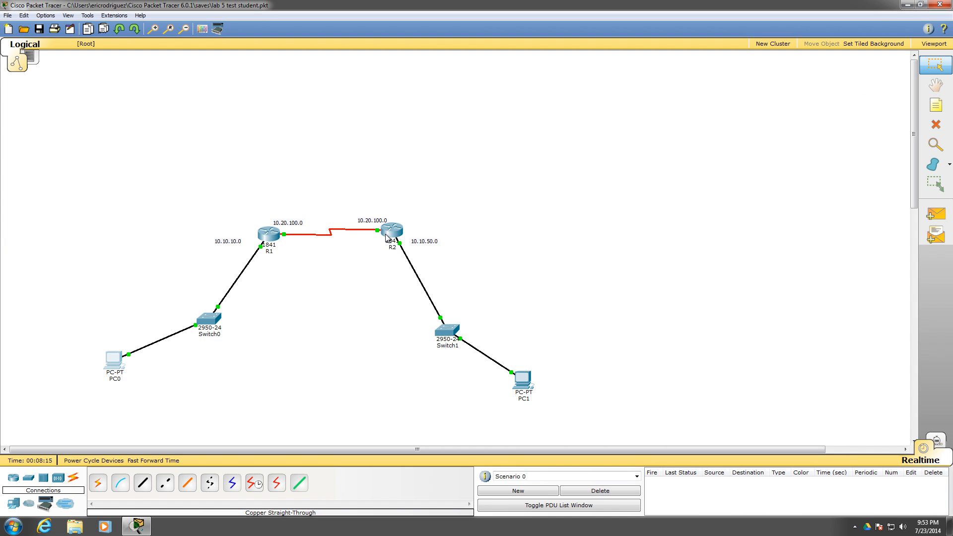
Exit R1's interface mode to global configuration in its CLI and list all available configuration commands
{"action": "left_click", "coordinate": [269, 234]}
{"action": "left_click_drag", "start_coordinate": [426, 147], "coordinate": [627, 89]}
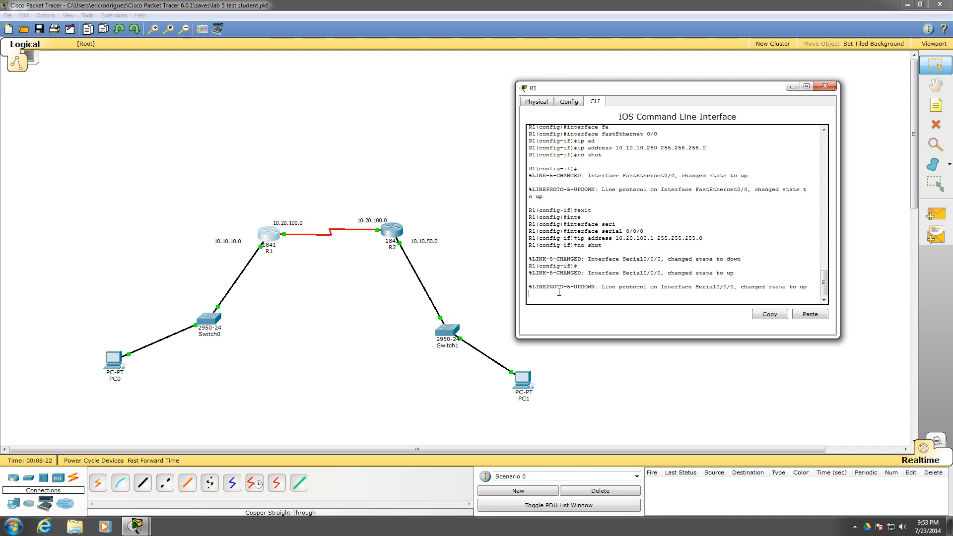
{"action": "key", "text": "Return"}
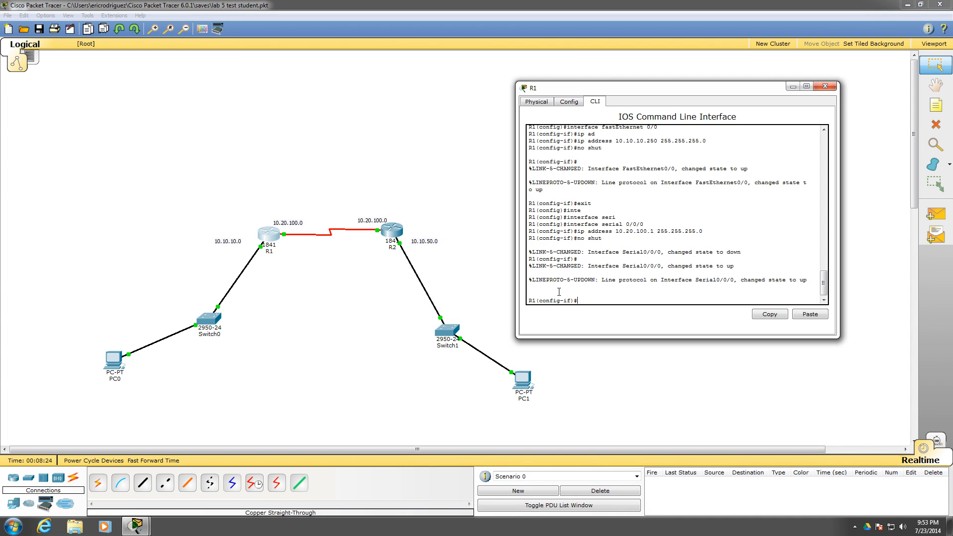
{"action": "type", "text": "exit"}
{"action": "key", "text": "Return"}
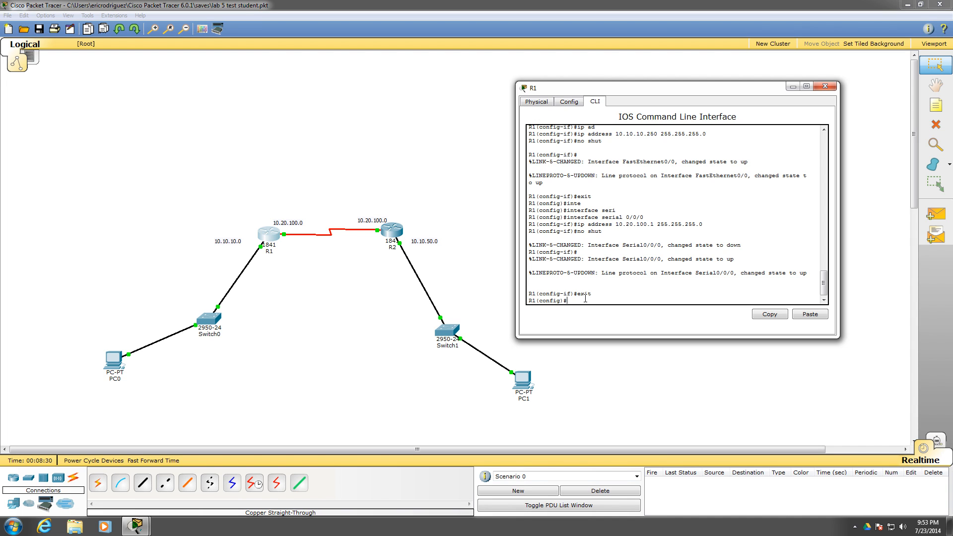
{"action": "type", "text": "?"}
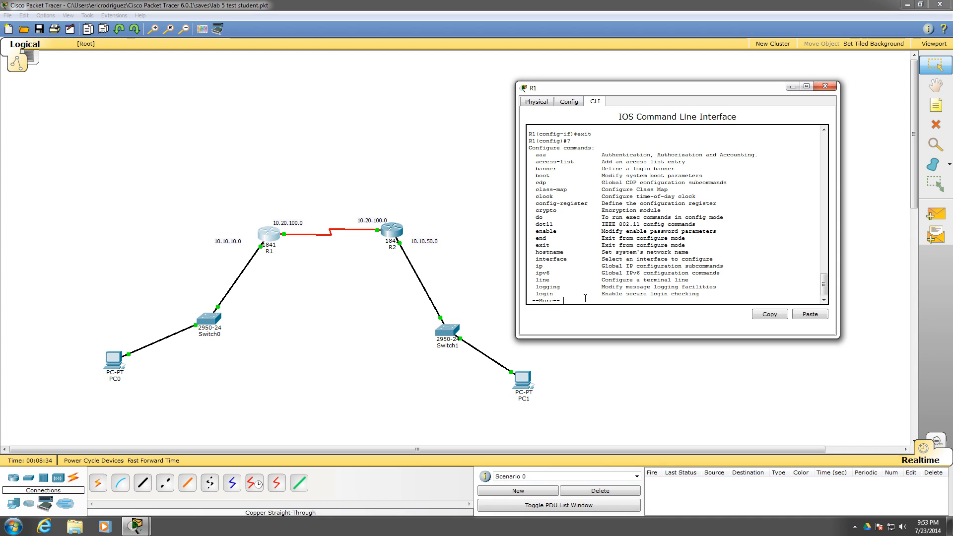
{"action": "key", "text": "space"}
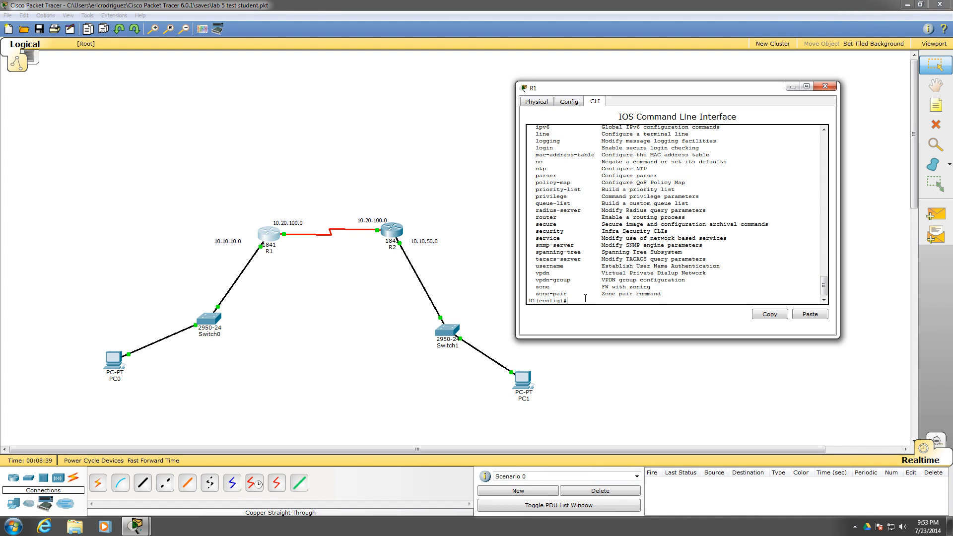
List R1's routing protocol options and enter RIP configuration mode with router rip
{"action": "type", "text": "router"}
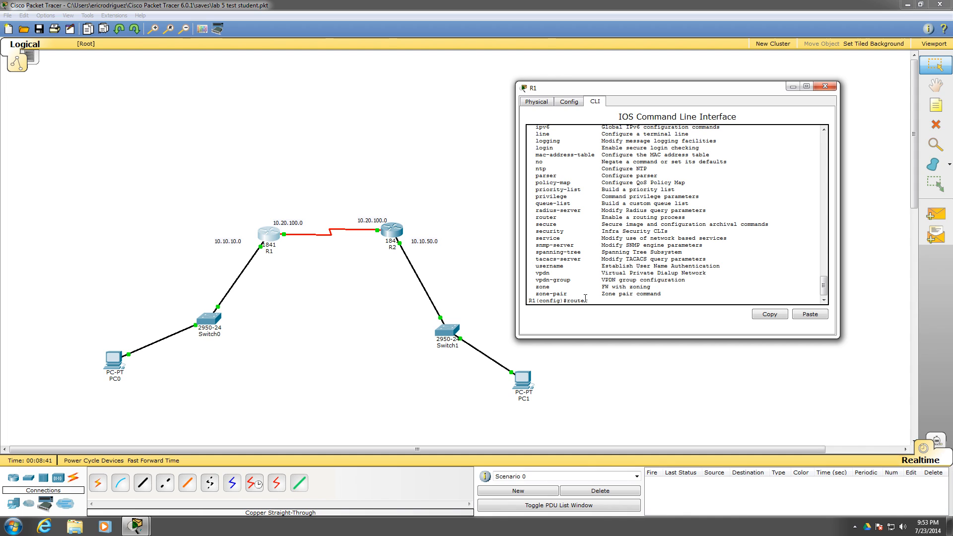
{"action": "type", "text": " ?"}
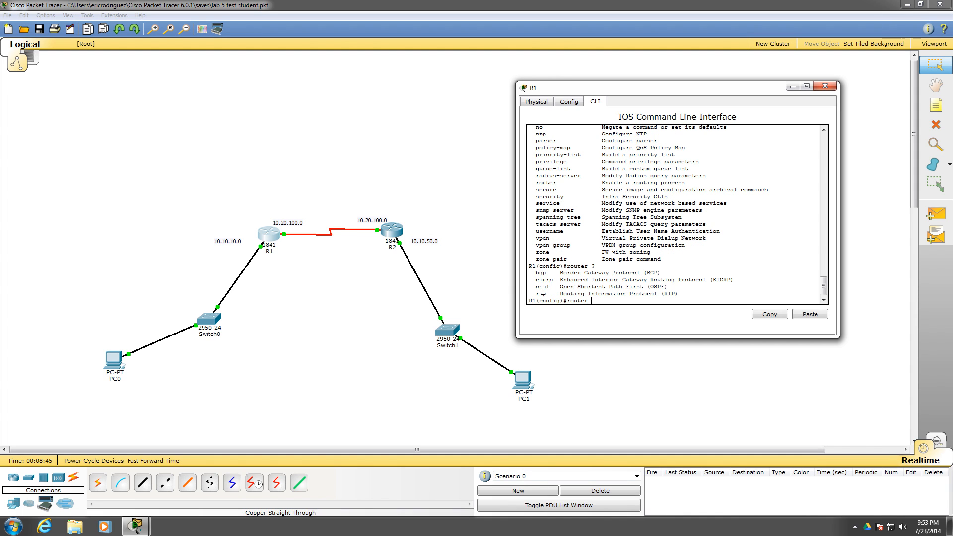
{"action": "type", "text": "rip"}
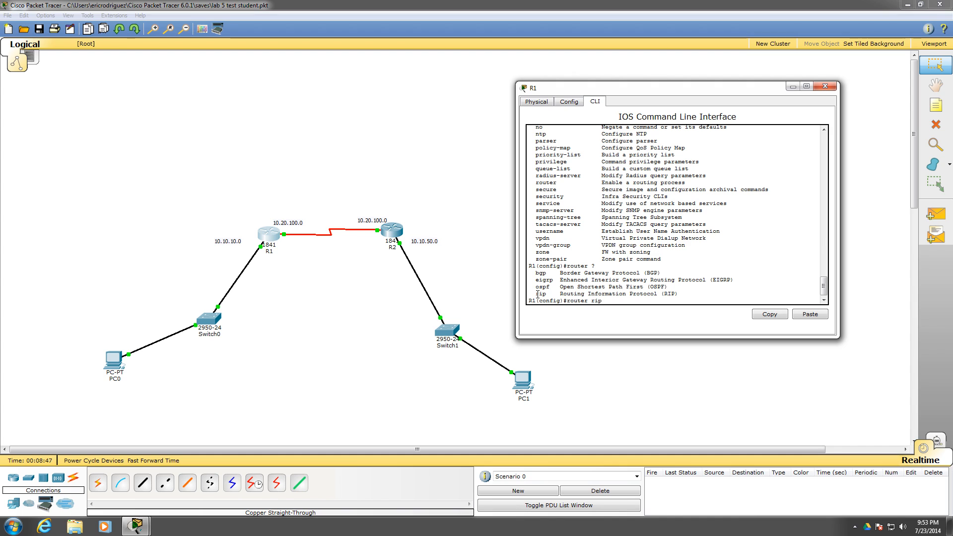
{"action": "type", "text": " ?"}
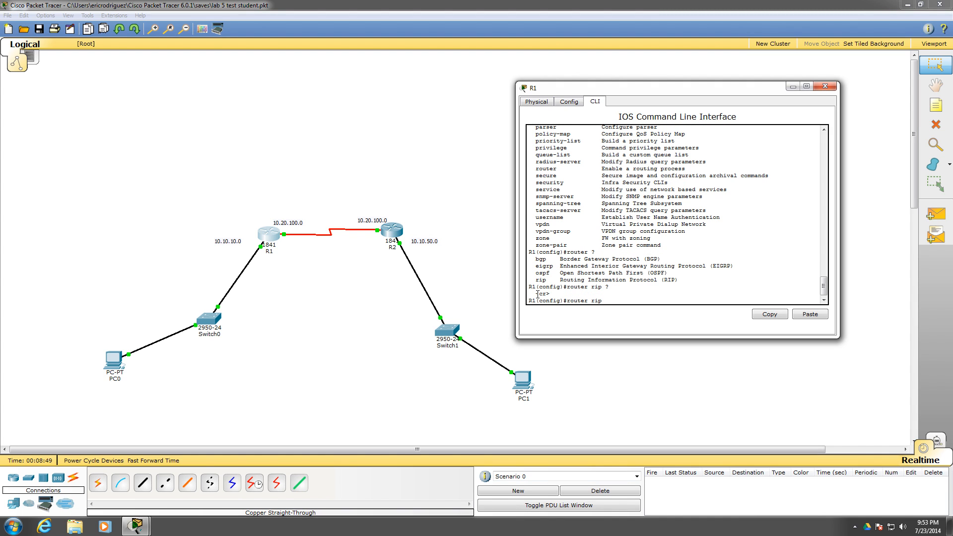
{"action": "key", "text": "Return"}
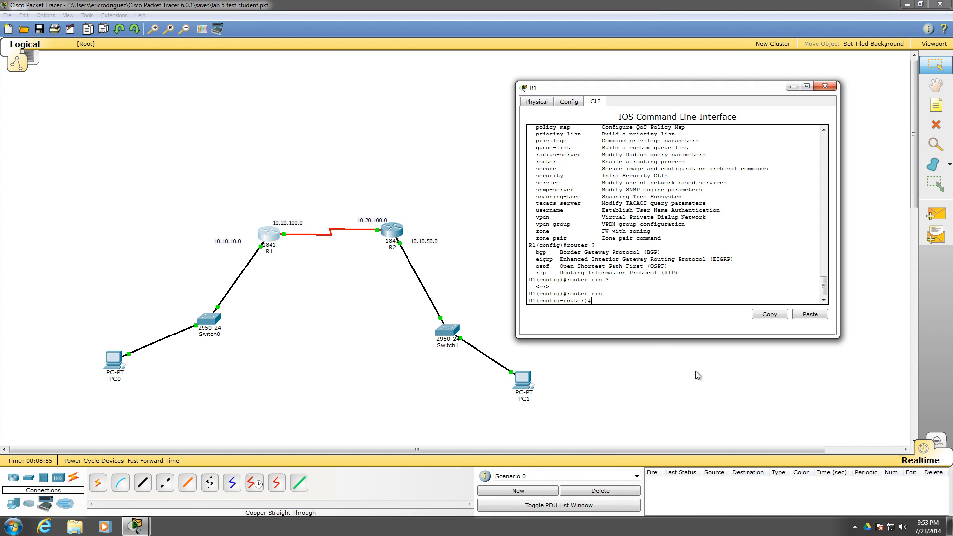
List the RIP configuration commands and version options on R1, and set RIP to version 2
{"action": "type", "text": "?"}
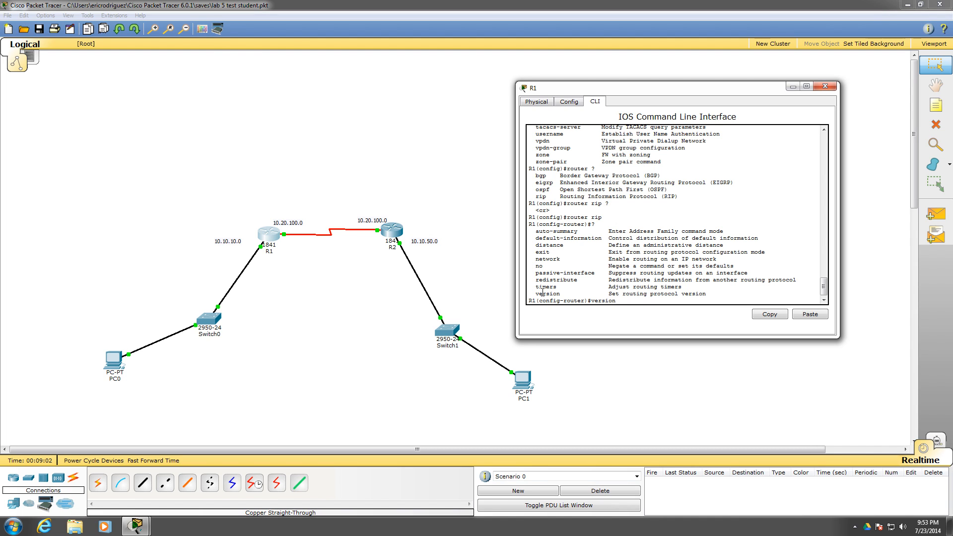
{"action": "type", "text": "?"}
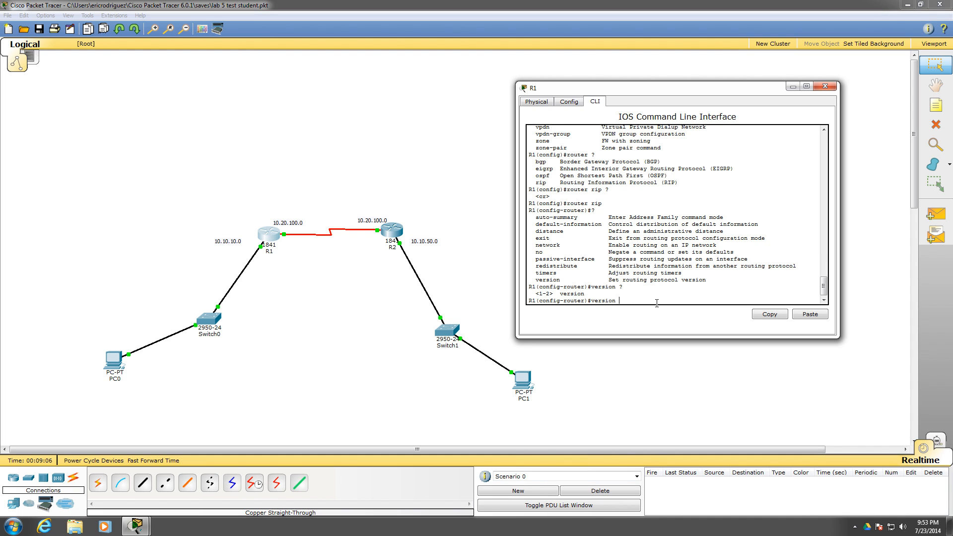
{"action": "type", "text": "e"}
{"action": "key", "text": "Return"}
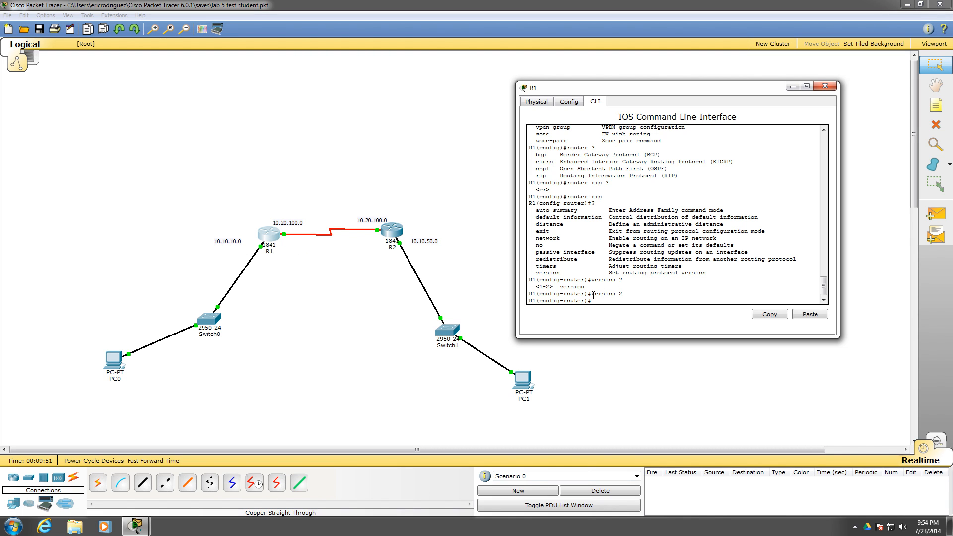
Check the network command's options in R1's RIP configuration, advertise network 10.10.10.0, and close R1's window
{"action": "type", "text": "networ"}
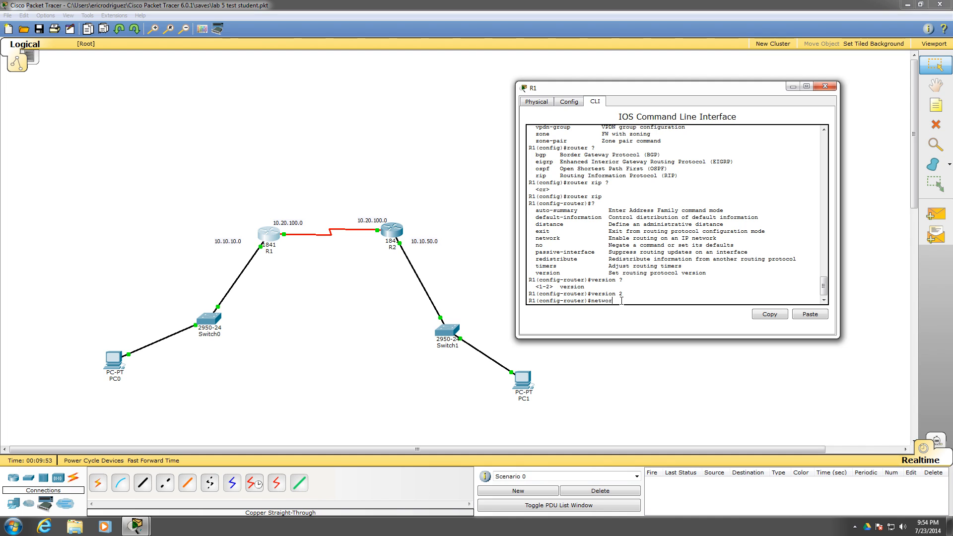
{"action": "type", "text": "k ?"}
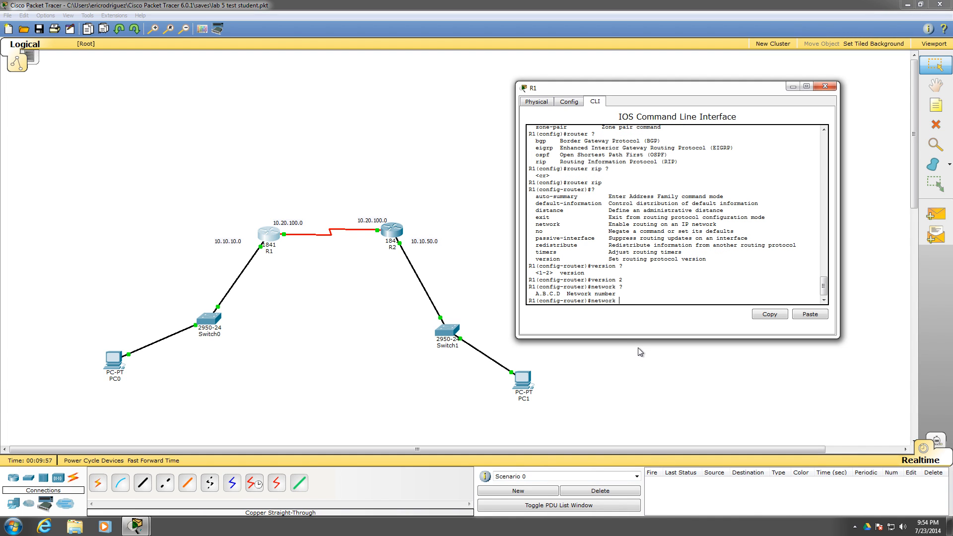
{"action": "type", "text": "10.10."}
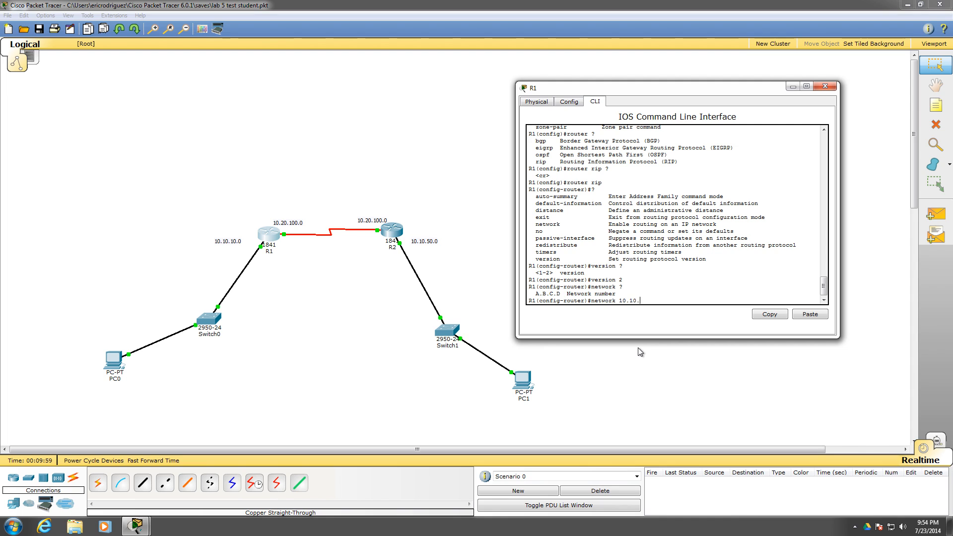
{"action": "type", "text": "10.0 ?"}
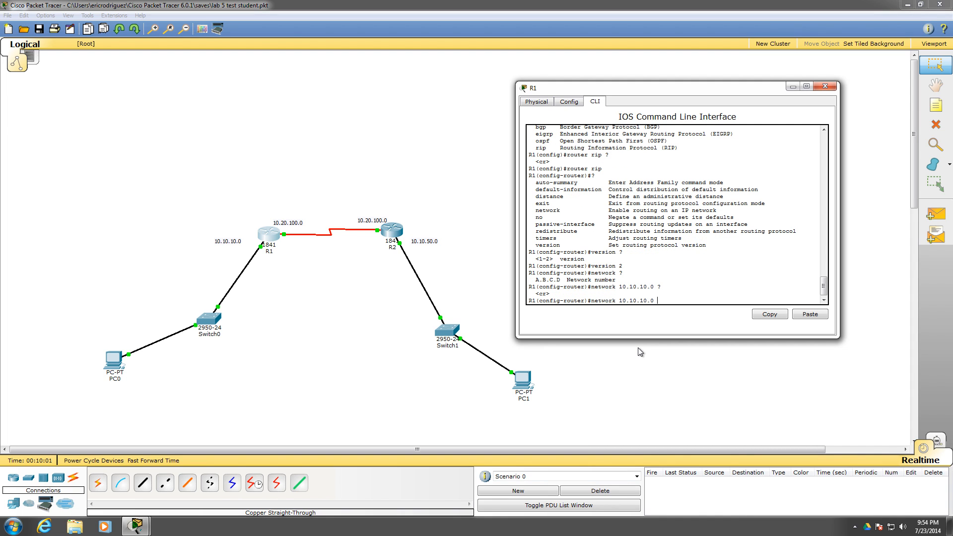
{"action": "key", "text": "Return"}
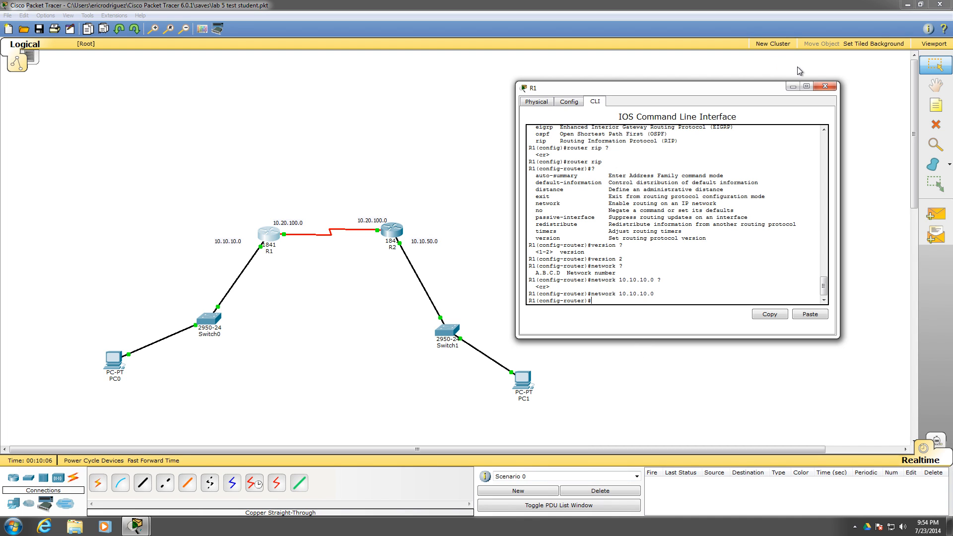
{"action": "left_click", "coordinate": [824, 88]}
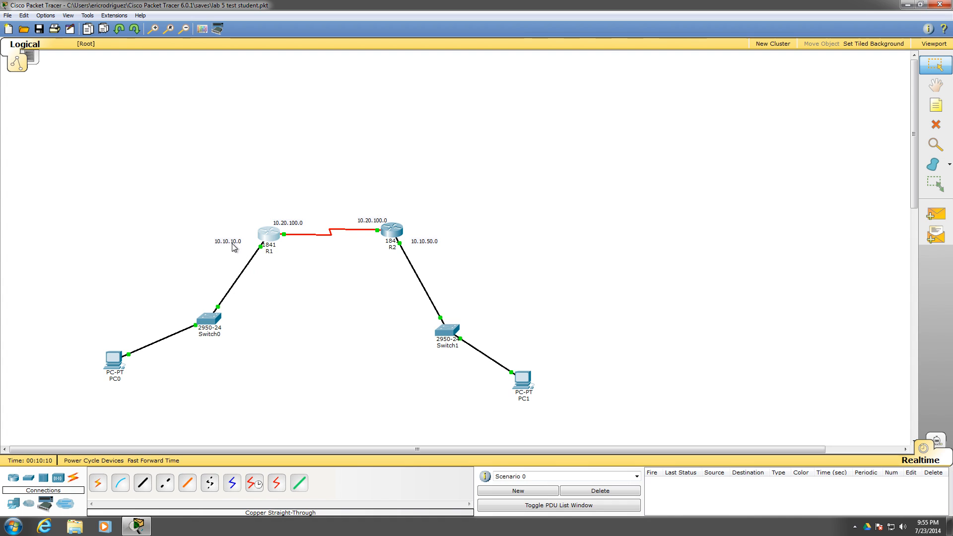
Open R2's CLI, exit interface mode to global configuration, and enter RIP configuration mode with router rip
{"action": "left_click", "coordinate": [390, 230]}
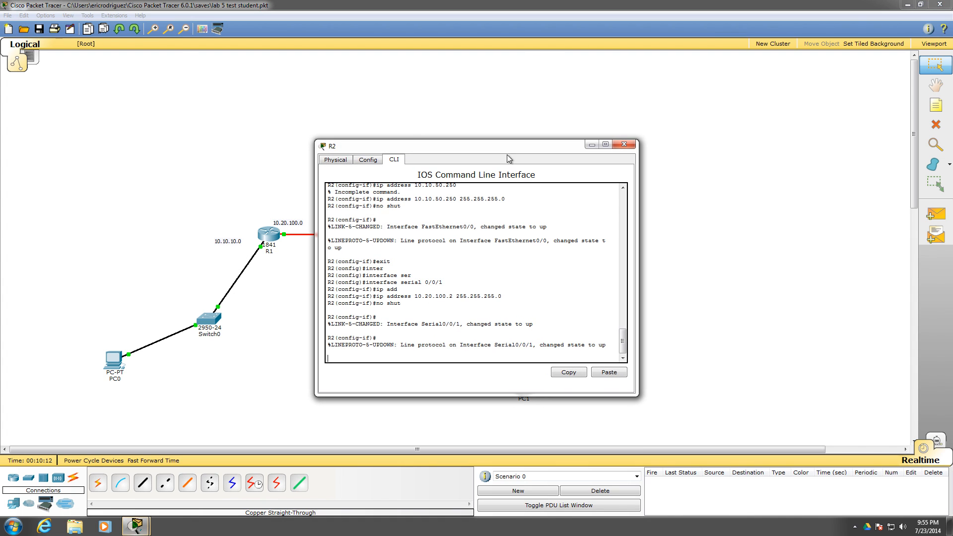
{"action": "left_click_drag", "start_coordinate": [501, 144], "coordinate": [745, 88]}
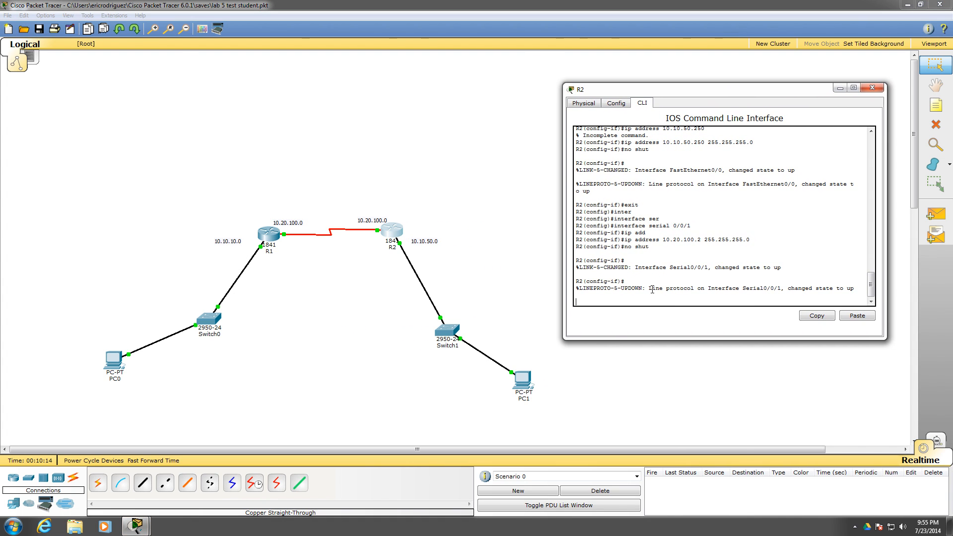
{"action": "key", "text": "Return"}
{"action": "key", "text": "Return"}
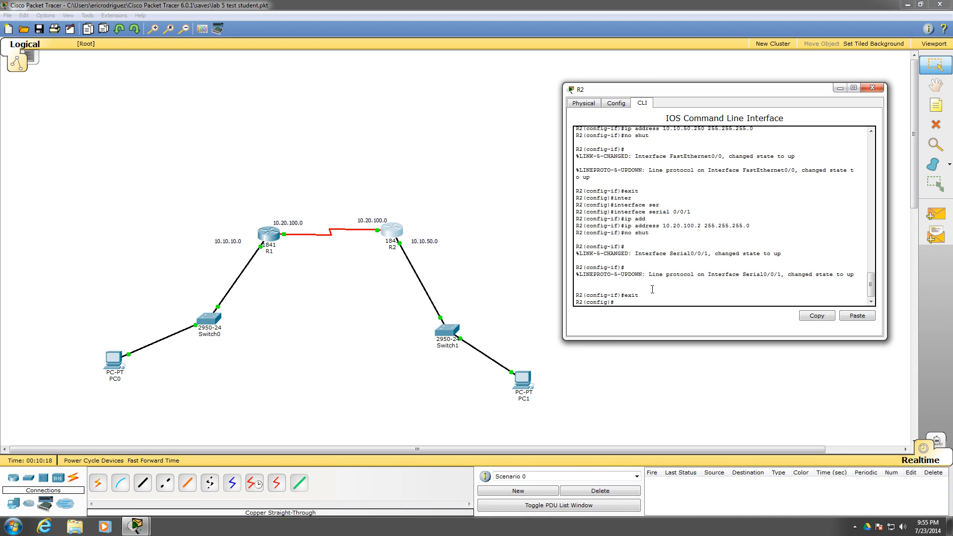
{"action": "type", "text": "rout"}
{"action": "key", "text": "Tab"}
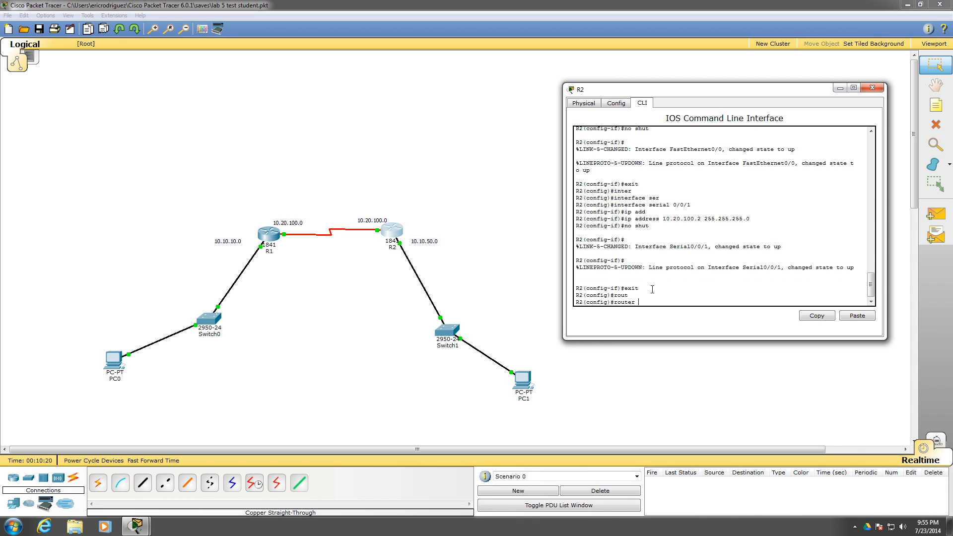
{"action": "type", "text": "rip"}
{"action": "key", "text": "Return"}
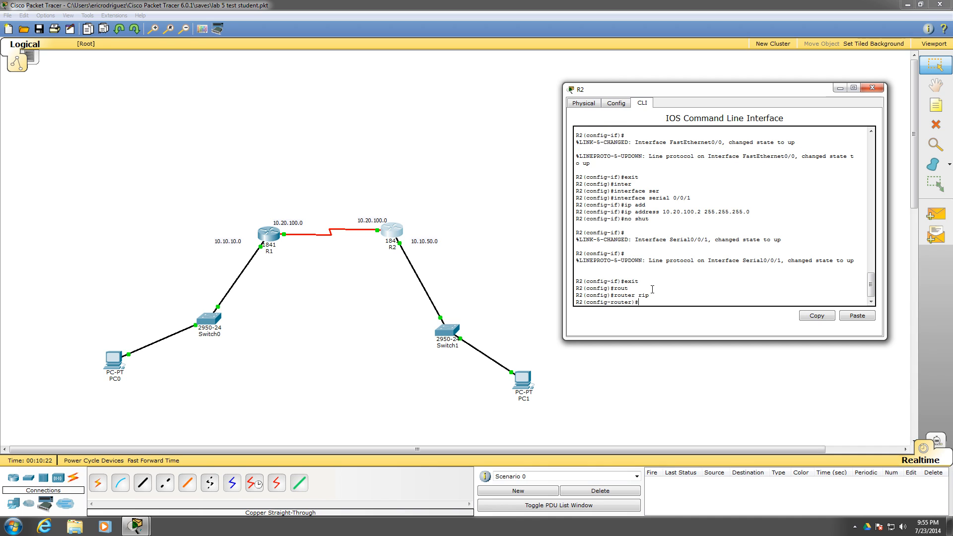
Set RIP to version 2 on R2, advertise network 10.10.50.0, and exit to global configuration mode
{"action": "type", "text": "version 2"}
{"action": "key", "text": "Return"}
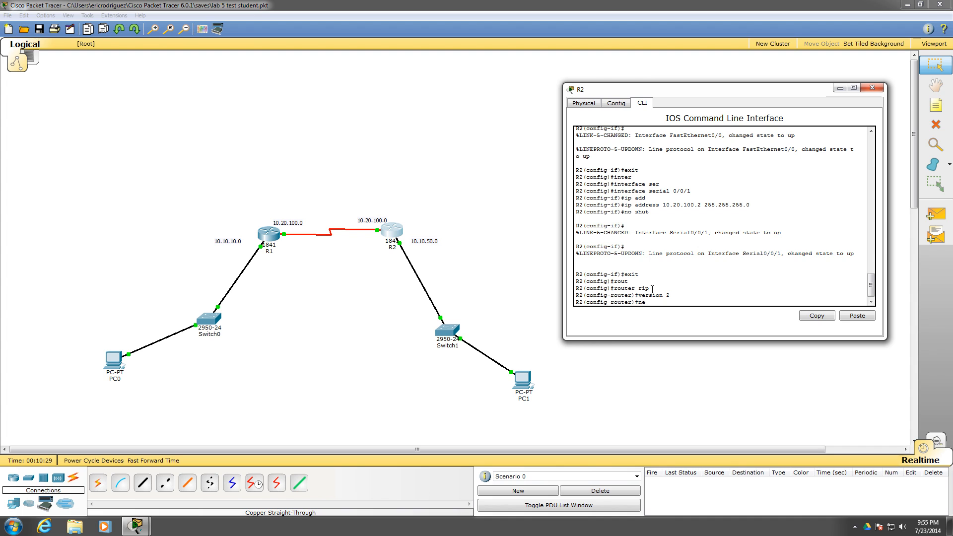
{"action": "type", "text": "network"}
{"action": "type", "text": "10.10.50.0"}
{"action": "key", "text": "Return"}
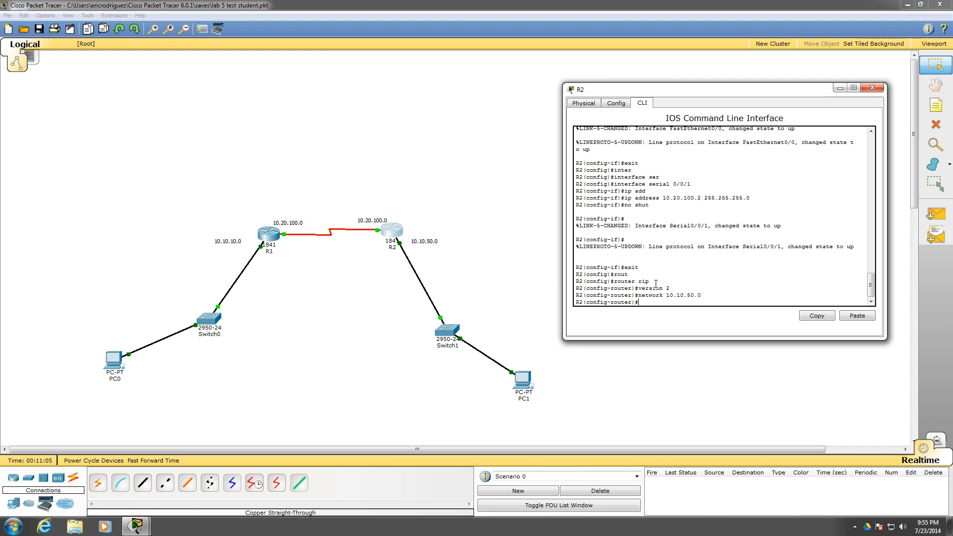
{"action": "type", "text": "exity"}
{"action": "key", "text": "Return"}
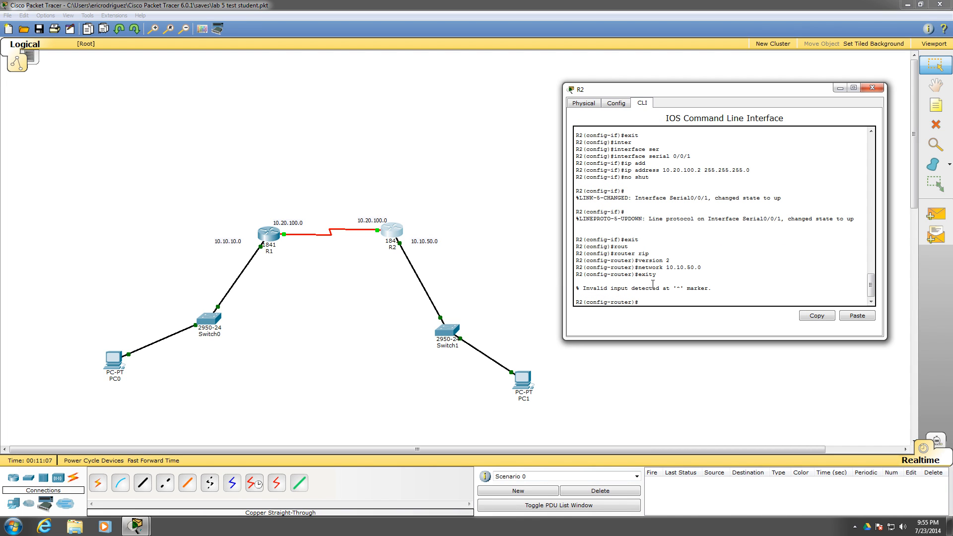
{"action": "type", "text": "exit"}
{"action": "key", "text": "Return"}
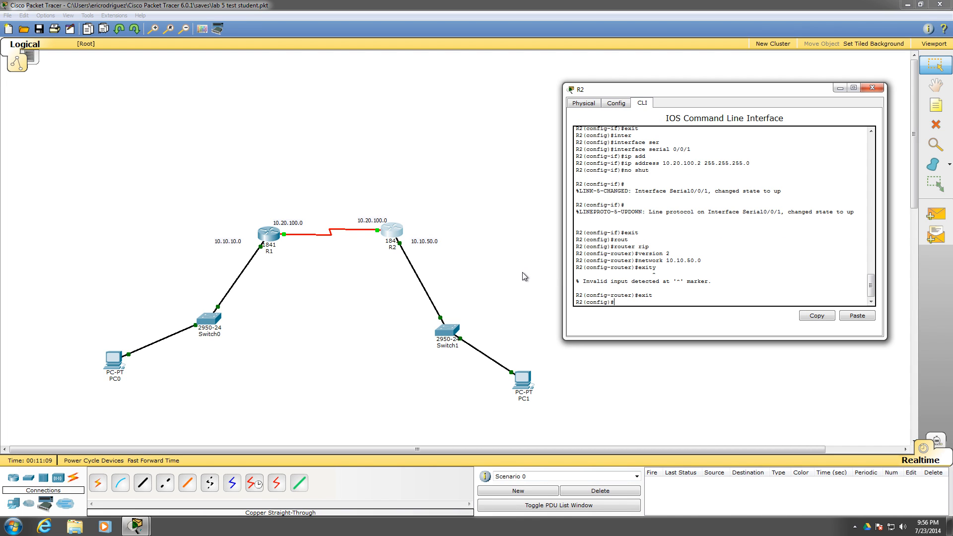
Open PC0's command prompt and ping PC1 at 10.10.50.65
{"action": "left_click", "coordinate": [115, 366]}
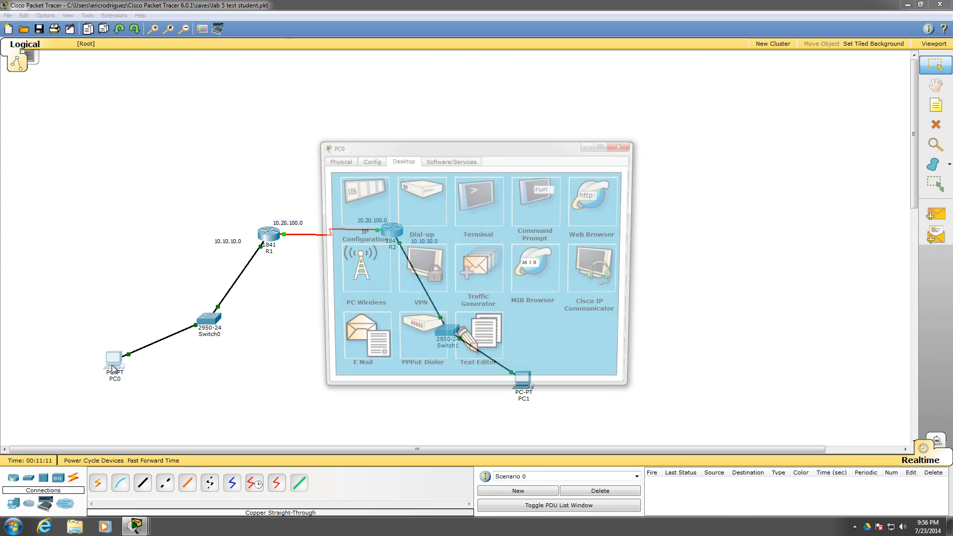
{"action": "left_click_drag", "start_coordinate": [548, 150], "coordinate": [796, 93]}
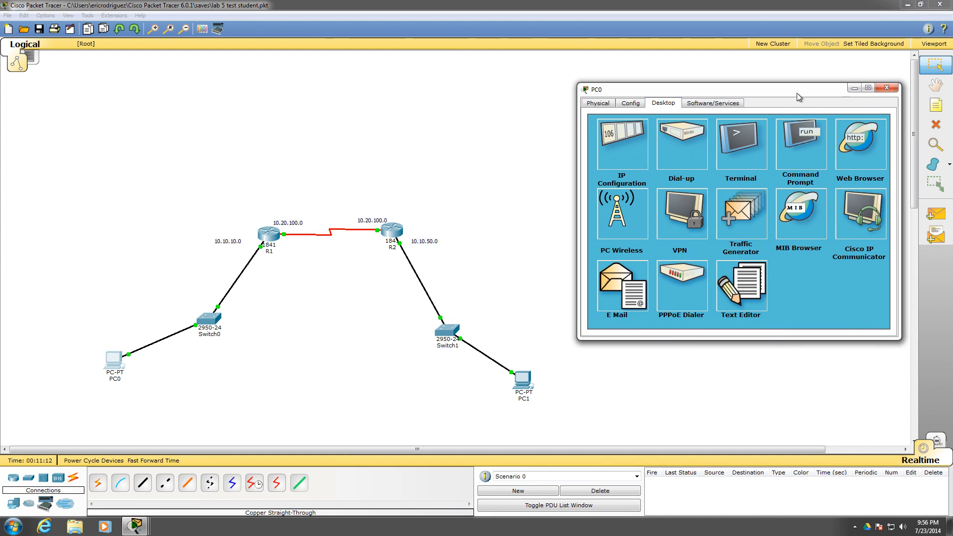
{"action": "left_click", "coordinate": [794, 159]}
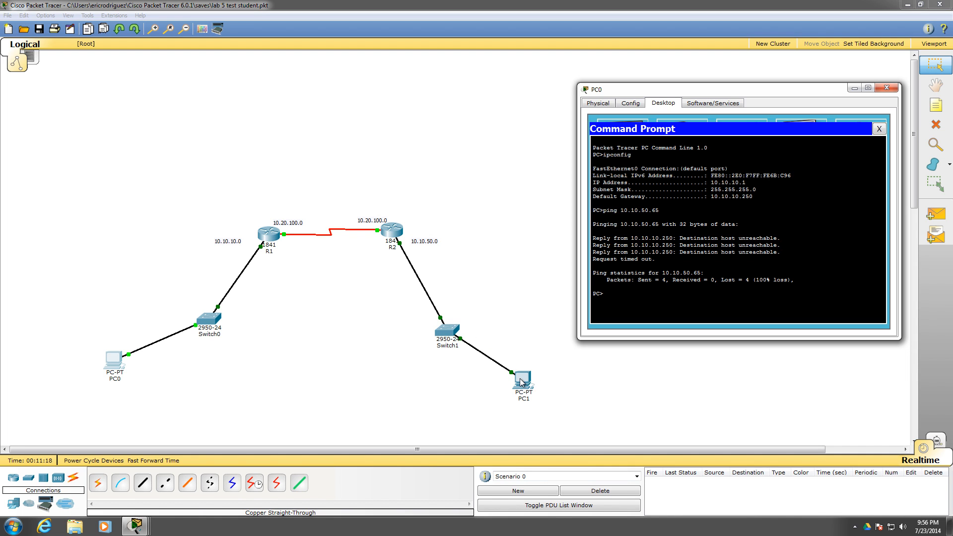
{"action": "type", "text": "10"}
{"action": "key", "text": "Left"}
{"action": "key", "text": "Left"}
{"action": "key", "text": "Left"}
{"action": "key", "text": "Left"}
{"action": "key", "text": "Left"}
{"action": "key", "text": "Left"}
{"action": "type", "text": "ping"}
{"action": "key", "text": "Return"}
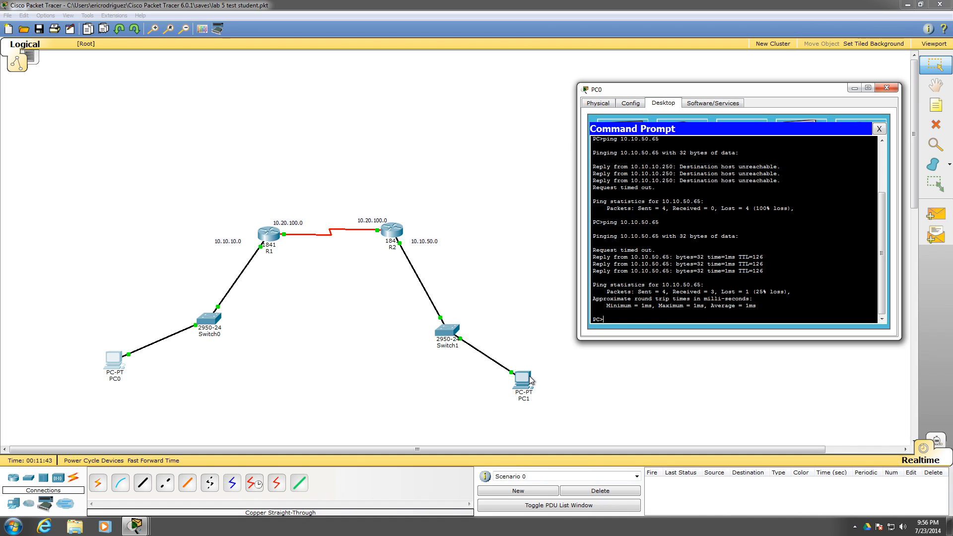
Repeat the ping to 10.10.50.65 from PC0, check the packet loss, and close PC0's window
{"action": "key", "text": "Up"}
{"action": "key", "text": "Return"}
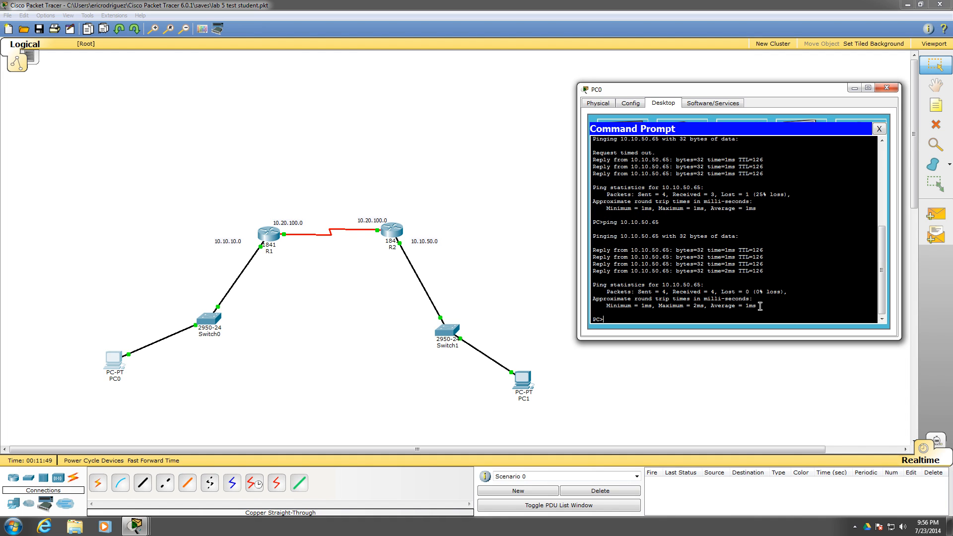
{"action": "left_click", "coordinate": [887, 88]}
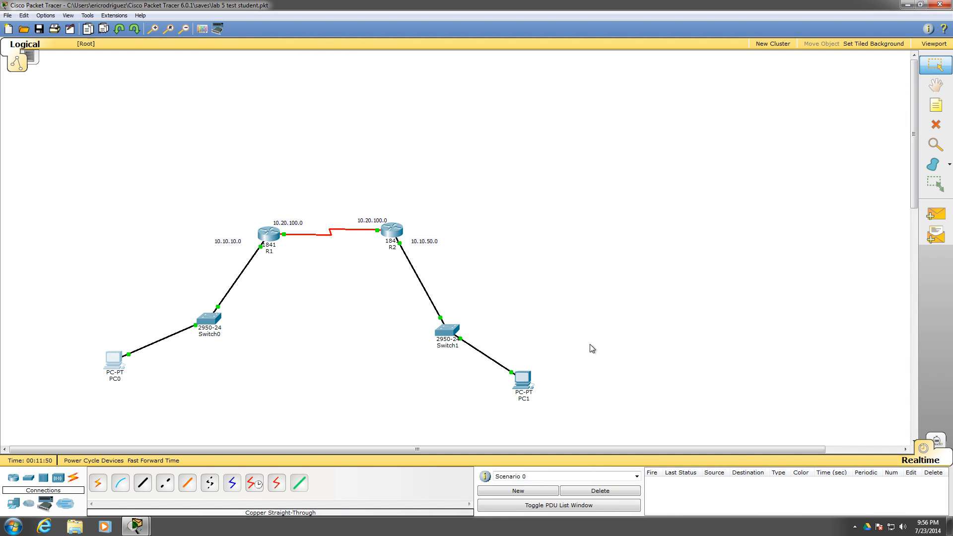
Ping PC0 at 10.10.10.1 from PC1's command prompt, check the replies, and close PC1's window
{"action": "left_click", "coordinate": [523, 383]}
{"action": "left_click_drag", "start_coordinate": [544, 144], "coordinate": [789, 96]}
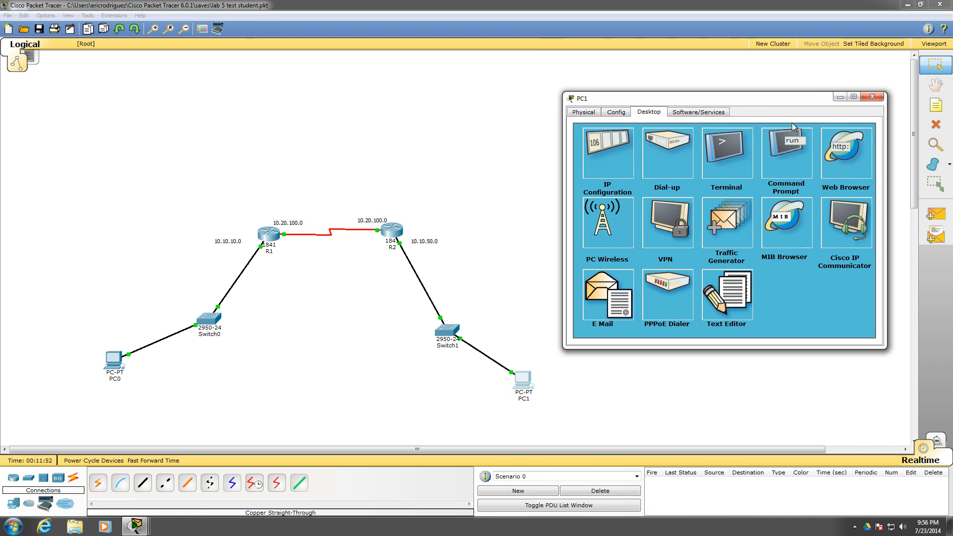
{"action": "left_click", "coordinate": [786, 171]}
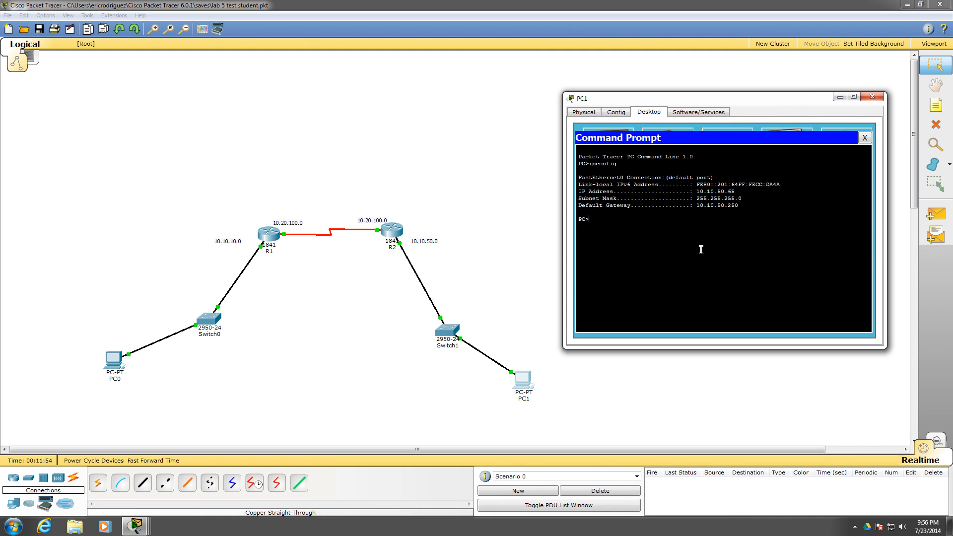
{"action": "type", "text": "piu"}
{"action": "type", "text": ".10.10.10."}
{"action": "key", "text": "Return"}
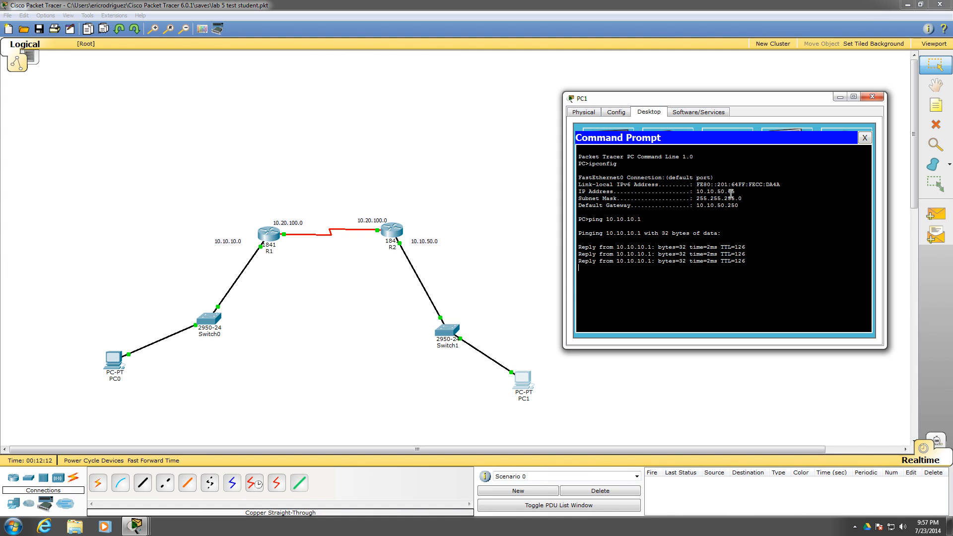
{"action": "left_click", "coordinate": [871, 97]}
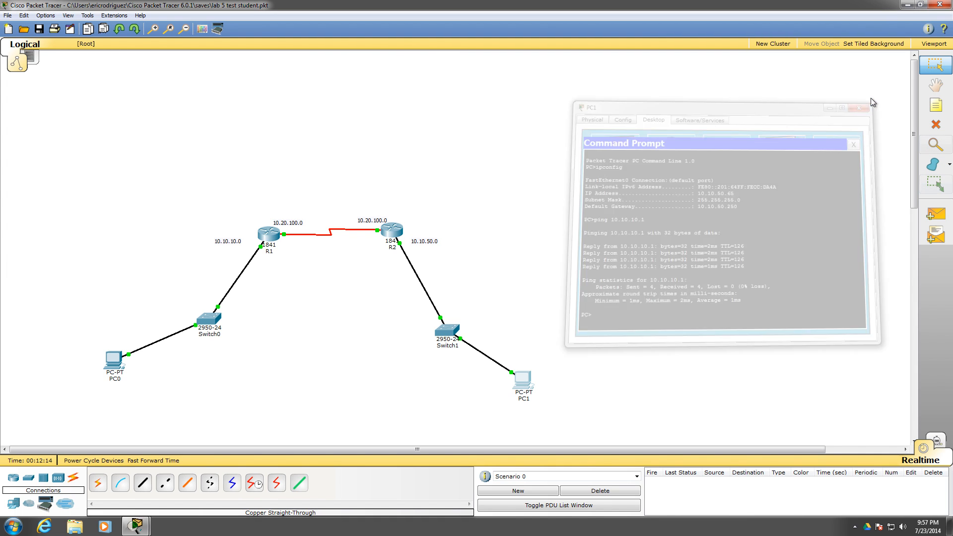
Nudge routers R1 and R2 slightly in the topology and view R2's port and IP address summary
{"action": "left_click_drag", "start_coordinate": [268, 238], "coordinate": [259, 238]}
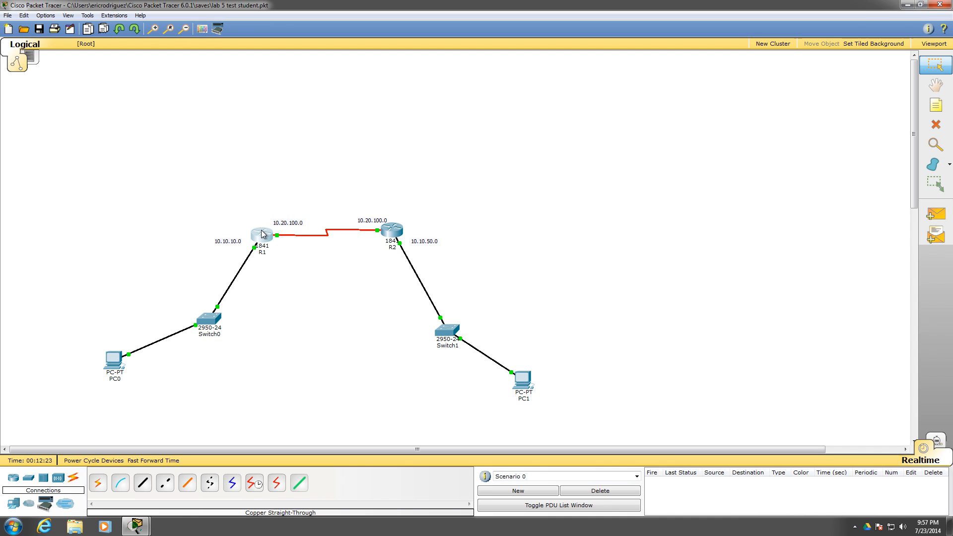
{"action": "mouse_move", "coordinate": [256, 236]}
{"action": "mouse_move", "coordinate": [390, 232]}
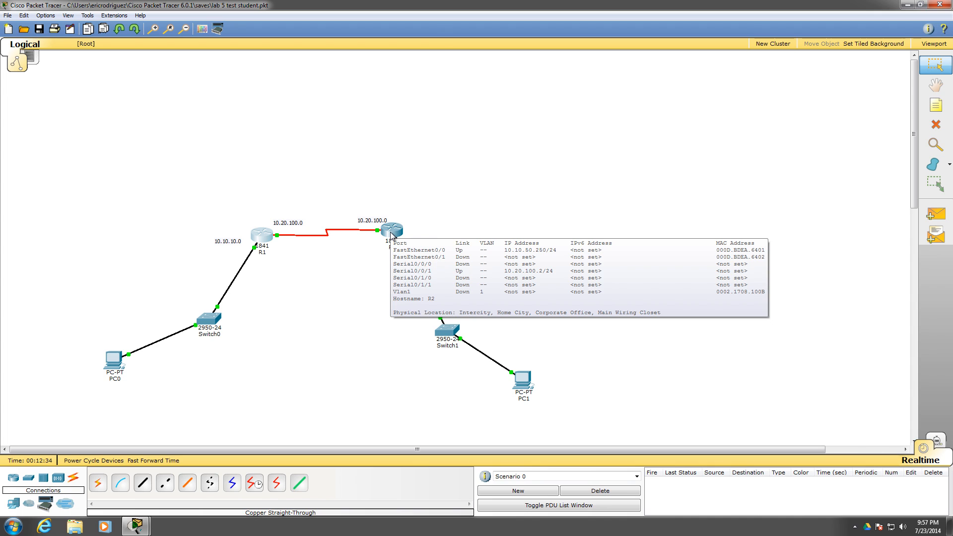
{"action": "left_click_drag", "start_coordinate": [390, 233], "coordinate": [393, 237]}
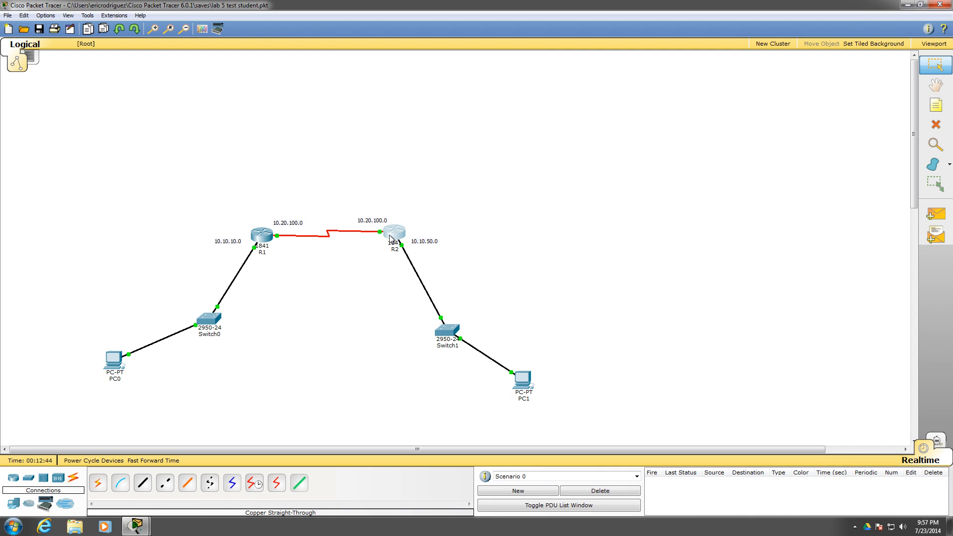
Exit RIP configuration mode in R1's CLI and enter line configuration for vty 0 4
{"action": "left_click", "coordinate": [263, 239]}
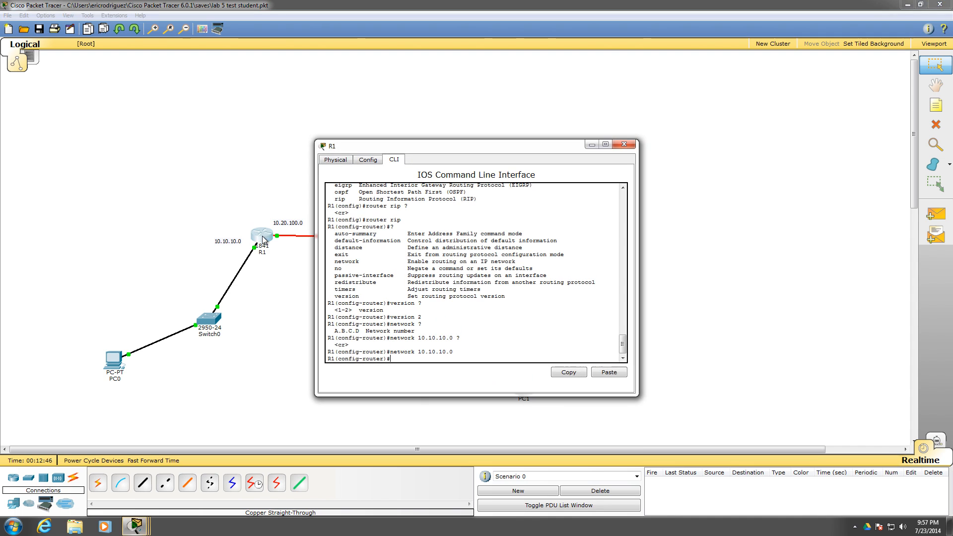
{"action": "type", "text": "exit"}
{"action": "key", "text": "Return"}
{"action": "type", "text": "e"}
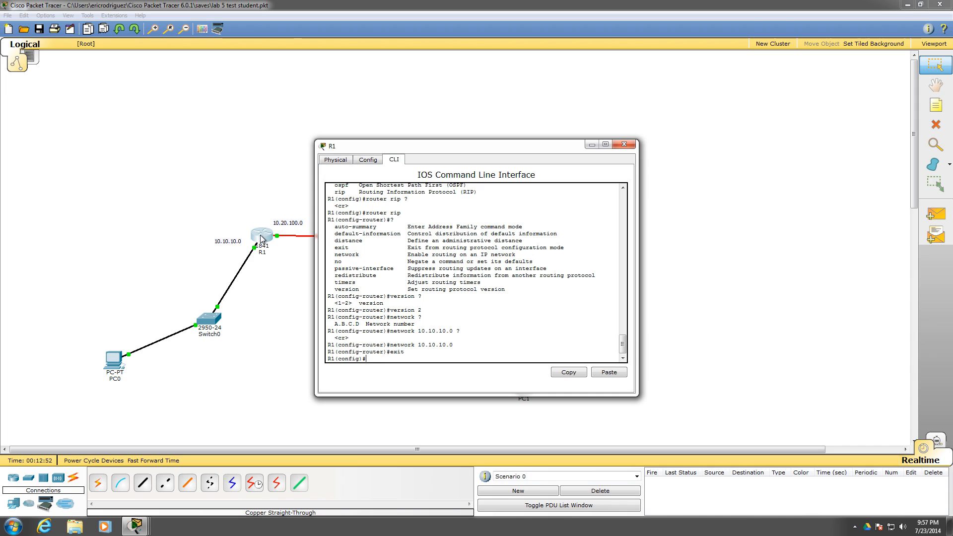
{"action": "type", "text": "line vty 0"}
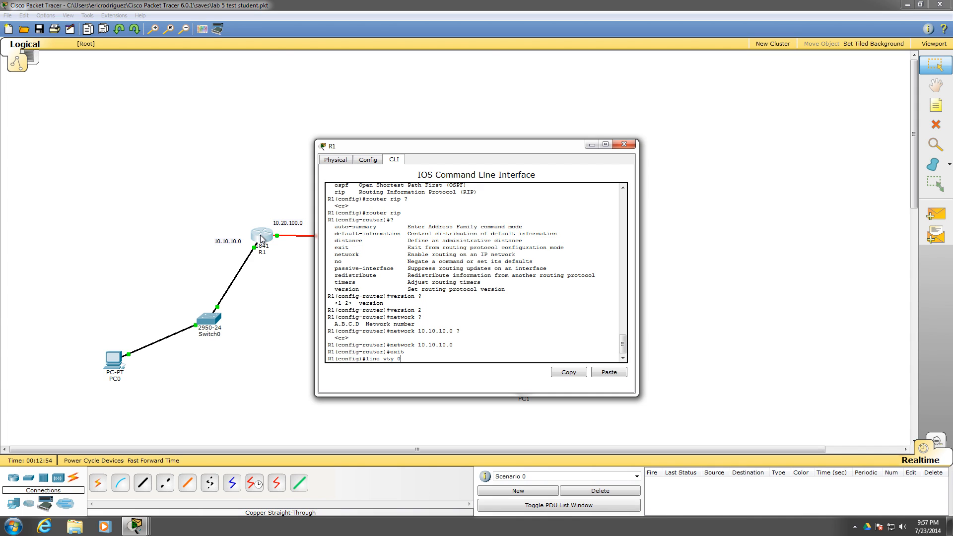
{"action": "type", "text": " 4"}
{"action": "key", "text": "Return"}
Set the vty line password on R1, enable login on those lines, and close R1's window
{"action": "type", "text": "pa"}
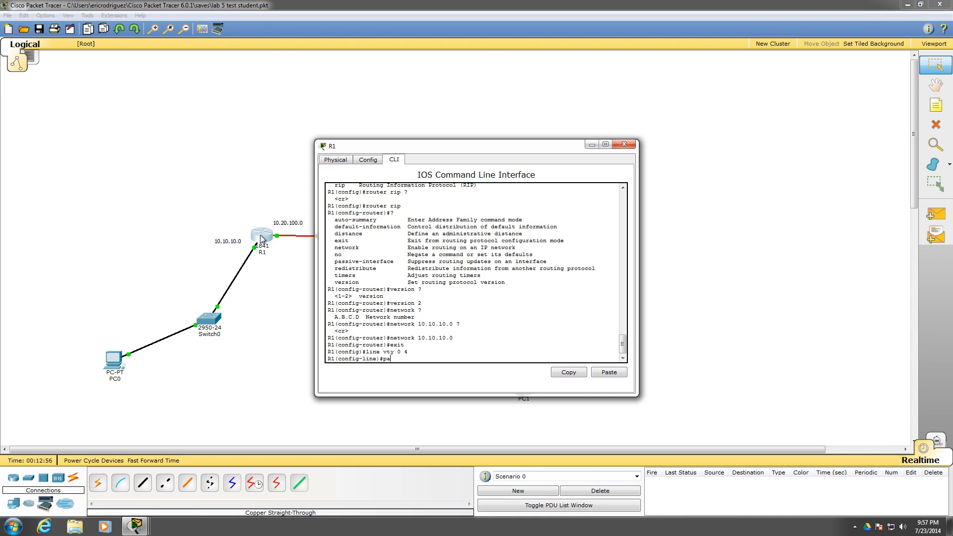
{"action": "type", "text": "isopres"}
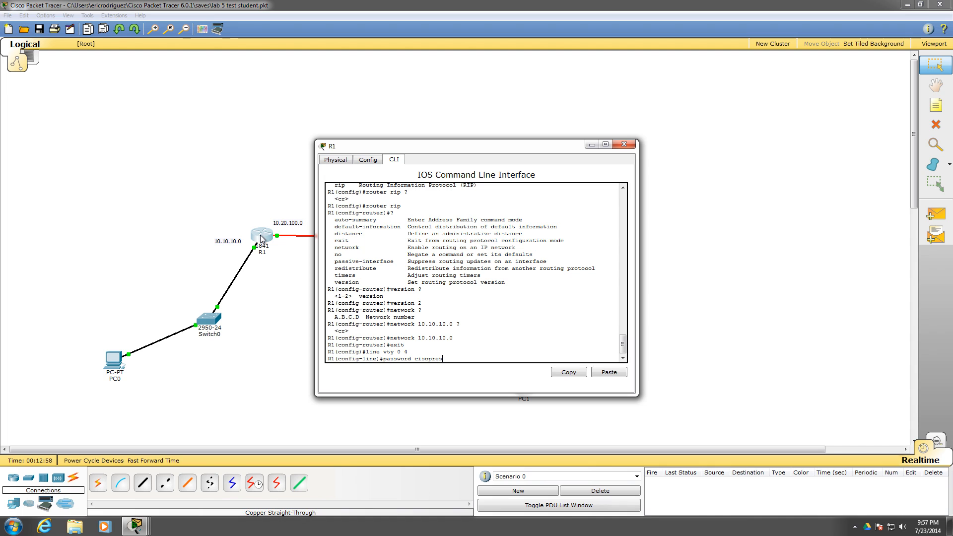
{"action": "key", "text": "BackSpace"}
{"action": "key", "text": "BackSpace"}
{"action": "key", "text": "BackSpace"}
{"action": "key", "text": "BackSpace"}
{"action": "key", "text": "BackSpace"}
{"action": "type", "text": "copres"}
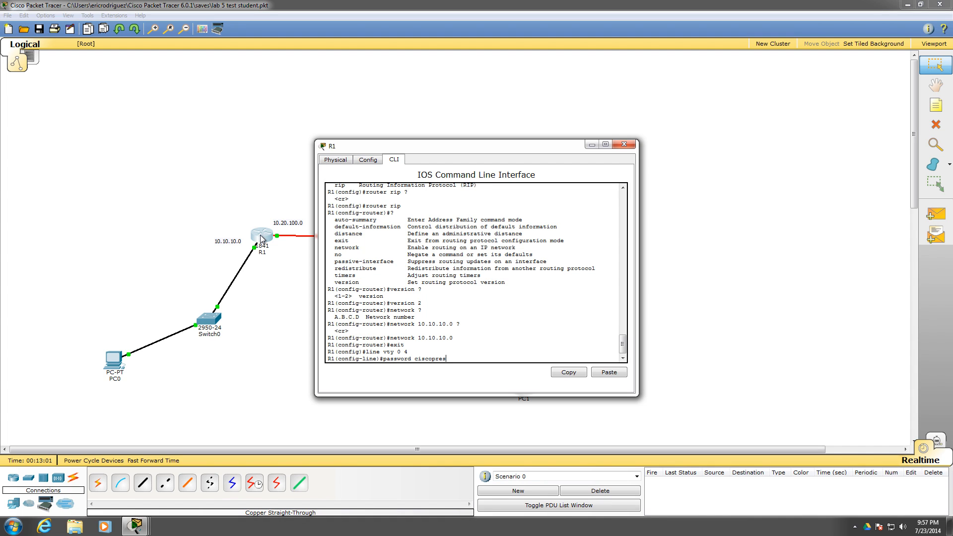
{"action": "type", "text": "s"}
{"action": "key", "text": "Return"}
{"action": "type", "text": "login"}
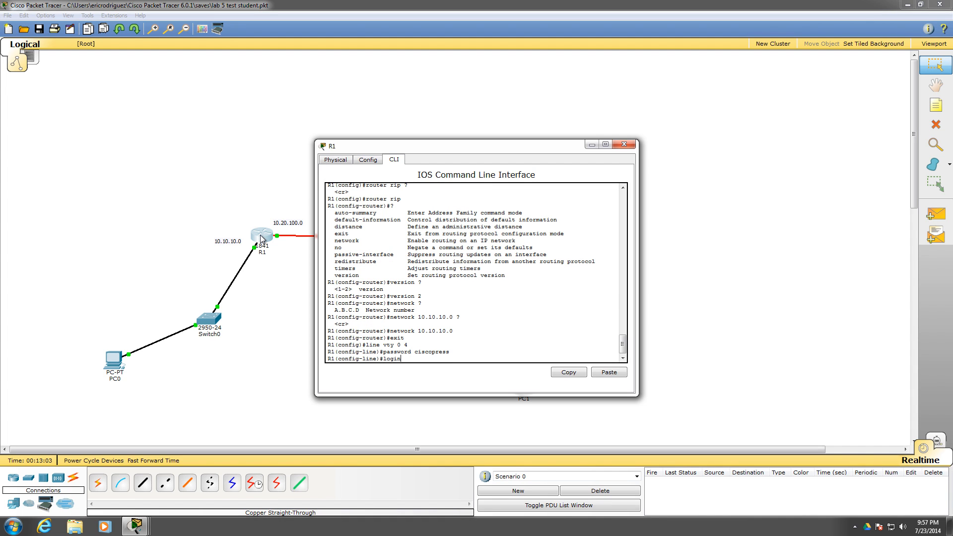
{"action": "key", "text": "Return"}
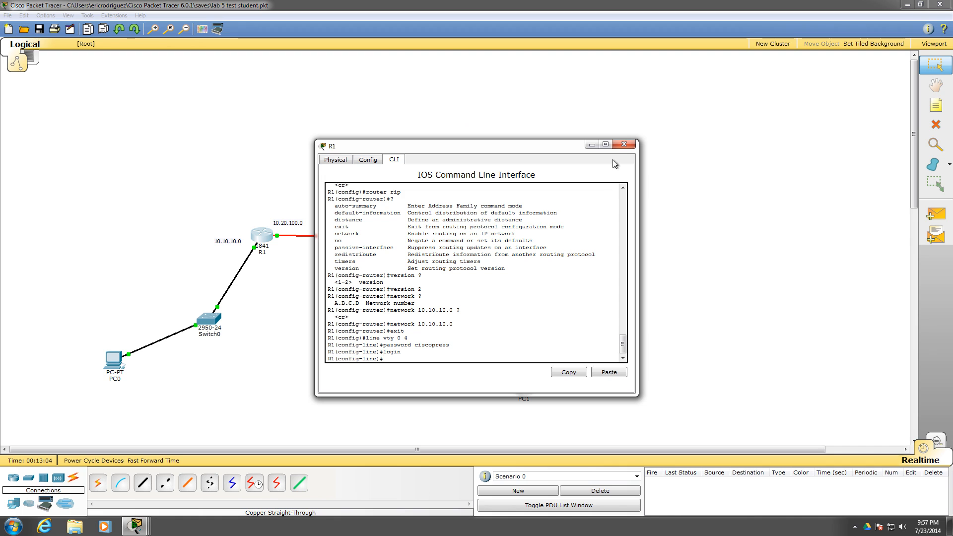
{"action": "left_click", "coordinate": [624, 145]}
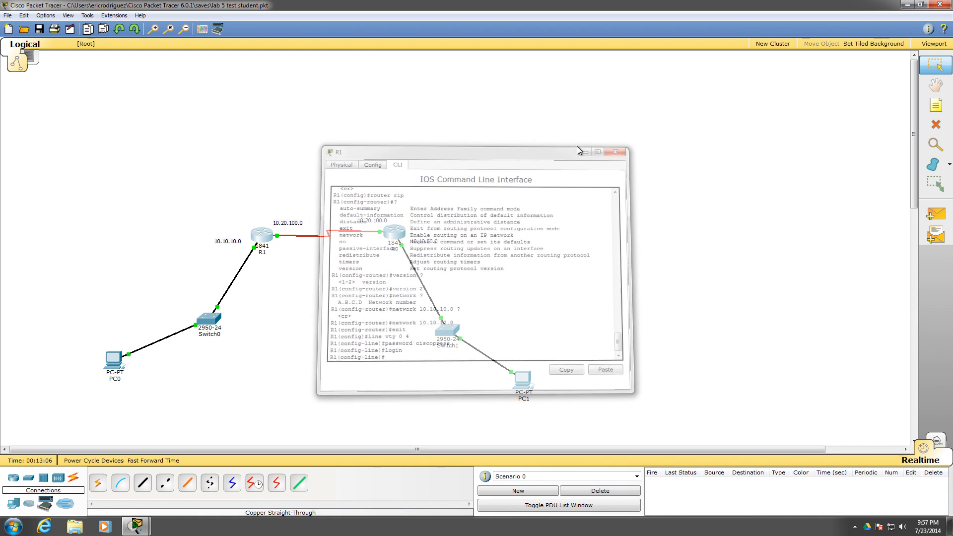
Open R2's CLI and enter line configuration mode for vty 0 4
{"action": "left_click", "coordinate": [404, 233]}
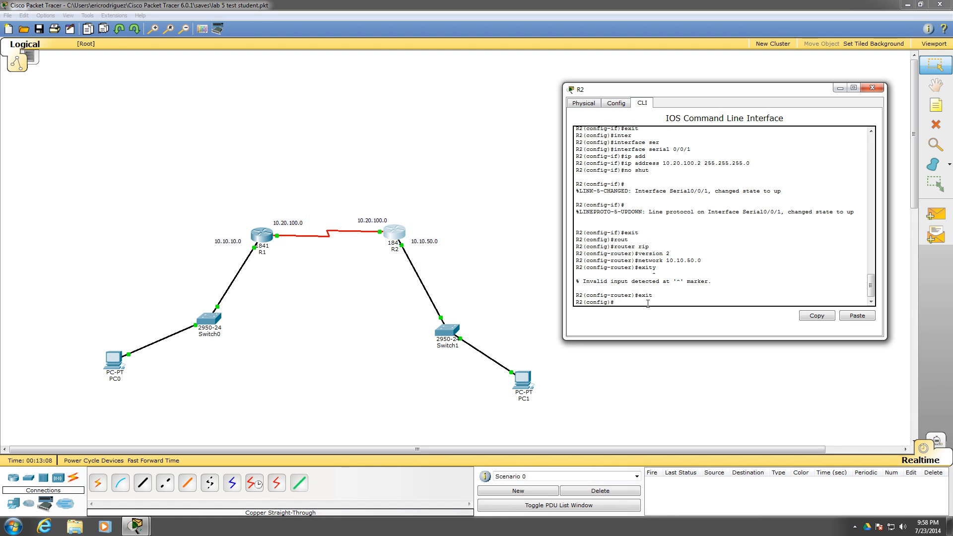
{"action": "type", "text": "line vty 0 4"}
{"action": "key", "text": "Return"}
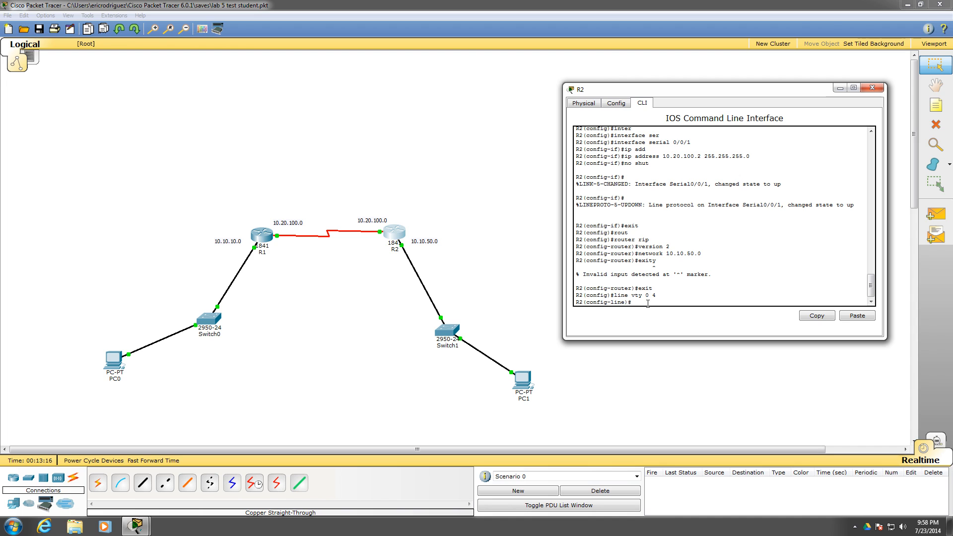
Set the vty line password on R2, enable login on those lines, and close R2's window
{"action": "type", "text": "pas"}
{"action": "key", "text": "BackSpace"}
{"action": "key", "text": "BackSpace"}
{"action": "type", "text": "s"}
{"action": "key", "text": "Tab"}
{"action": "type", "text": "ciscopress"}
{"action": "key", "text": "Return"}
{"action": "type", "text": "login"}
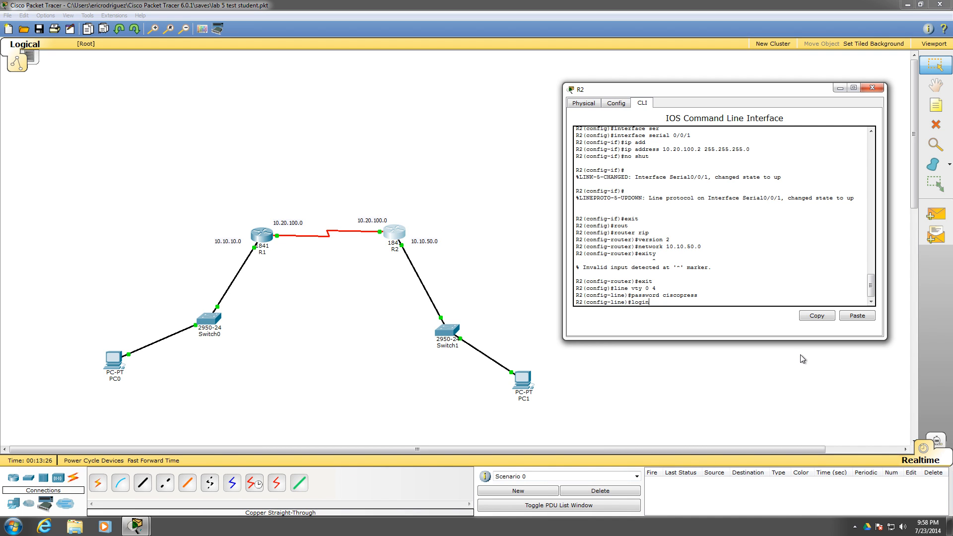
{"action": "key", "text": "Return"}
{"action": "left_click", "coordinate": [877, 88]}
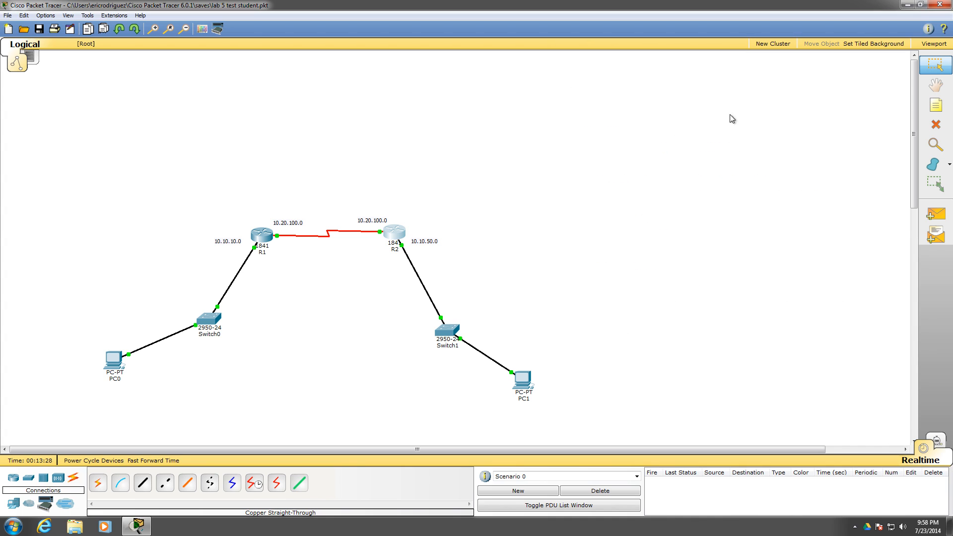
Nudge PC0 slightly in the topology and open its command prompt, keeping the window clear of the network diagram
{"action": "left_click", "coordinate": [112, 360]}
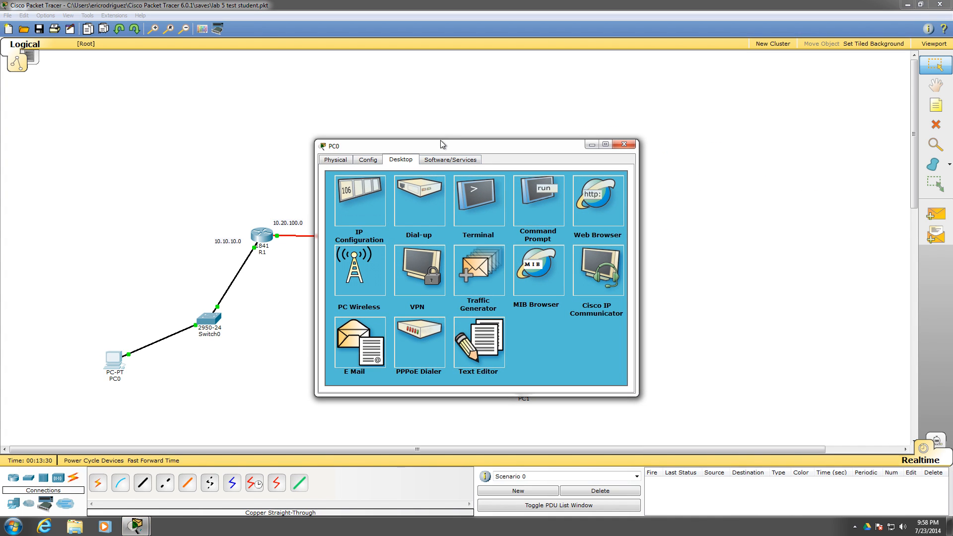
{"action": "left_click_drag", "start_coordinate": [440, 144], "coordinate": [664, 77]}
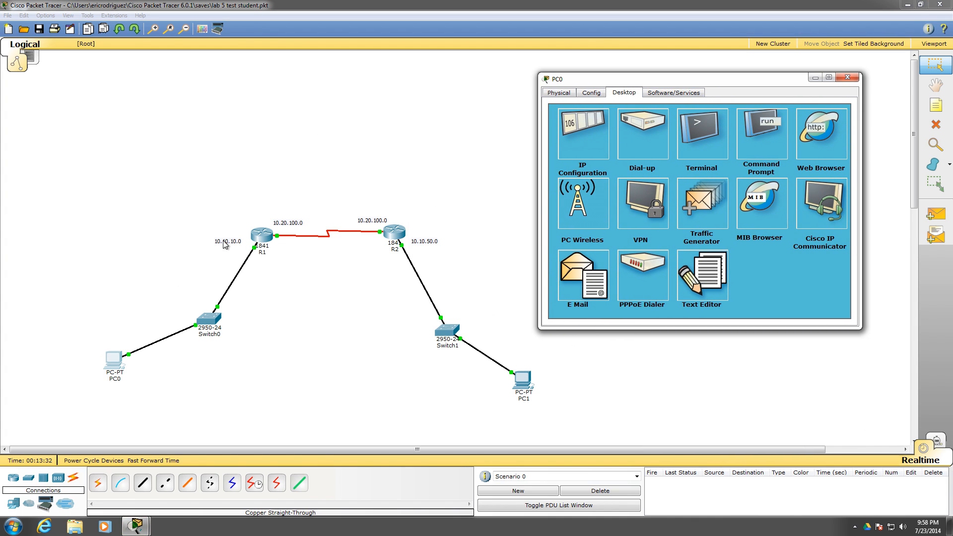
{"action": "mouse_move", "coordinate": [114, 367]}
{"action": "left_mouse_down"}
{"action": "mouse_move", "coordinate": [119, 382]}
{"action": "mouse_move", "coordinate": [117, 334]}
{"action": "mouse_move", "coordinate": [110, 361]}
{"action": "left_mouse_up"}
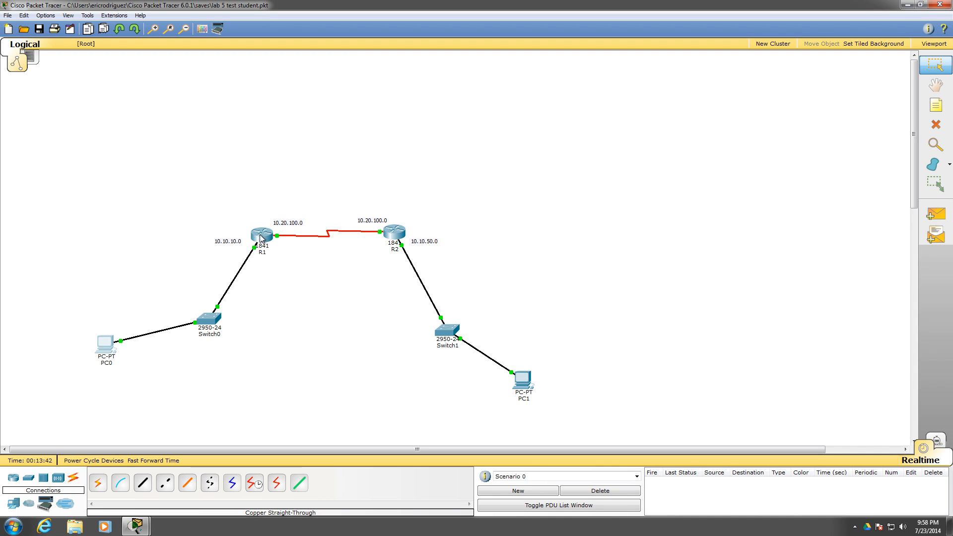
{"action": "left_click", "coordinate": [104, 345]}
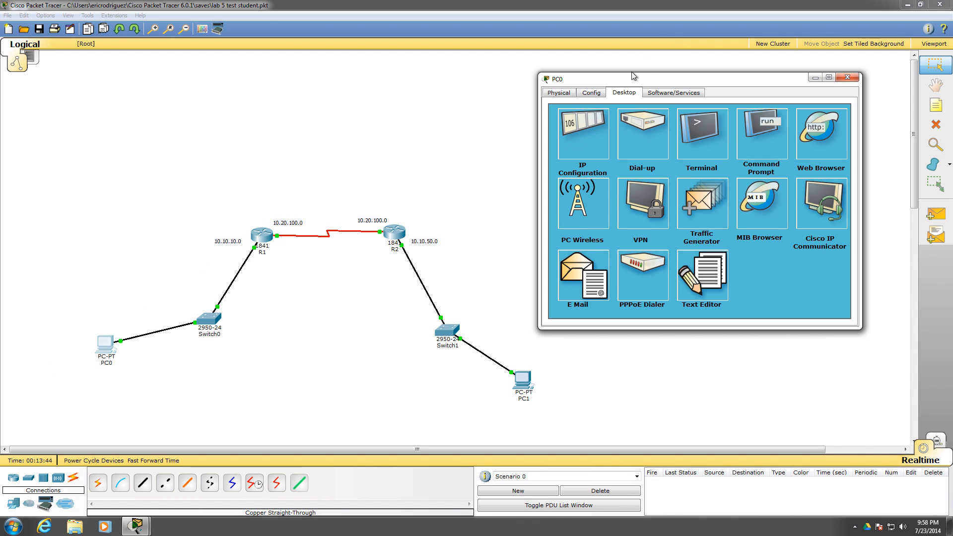
{"action": "left_click_drag", "start_coordinate": [633, 83], "coordinate": [623, 82]}
{"action": "left_click", "coordinate": [761, 143]}
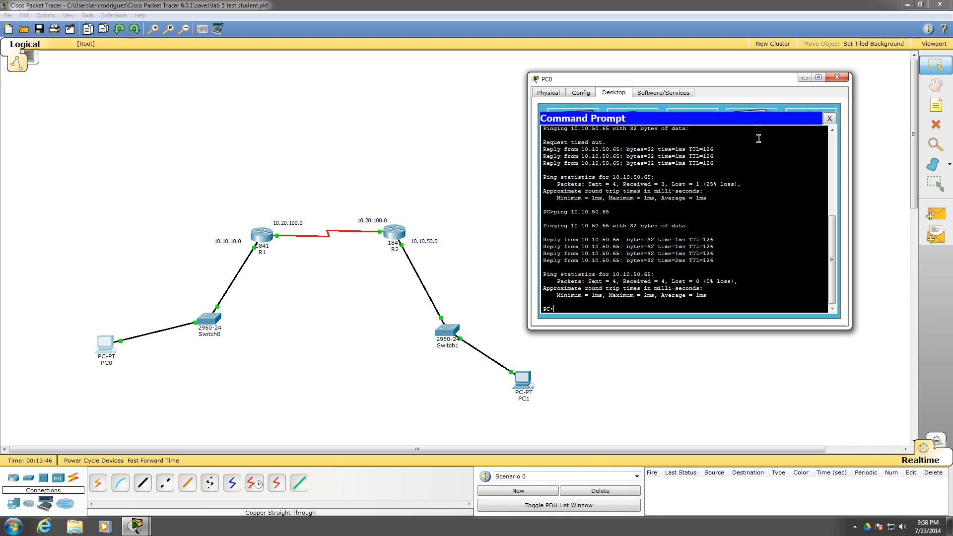
{"action": "left_click_drag", "start_coordinate": [722, 79], "coordinate": [749, 109]}
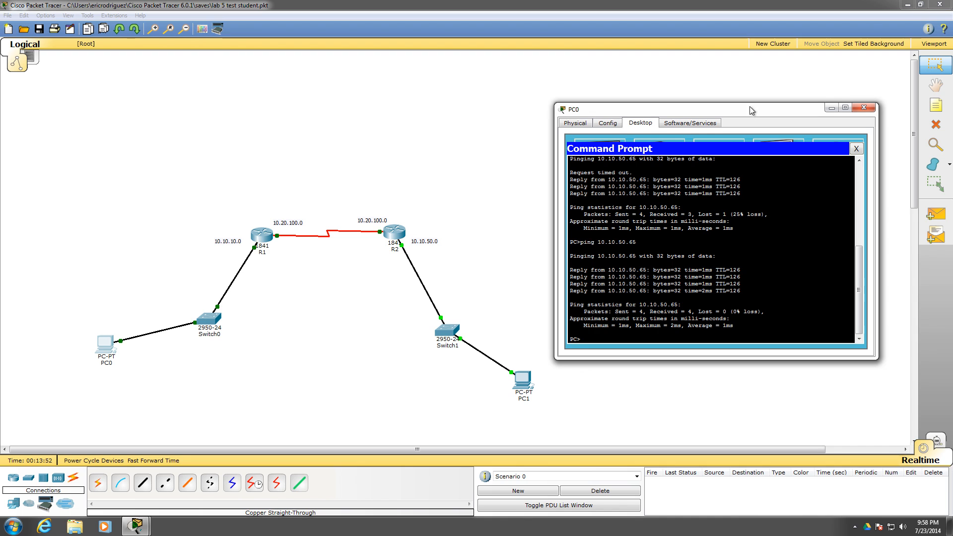
{"action": "left_click_drag", "start_coordinate": [749, 106], "coordinate": [743, 129]}
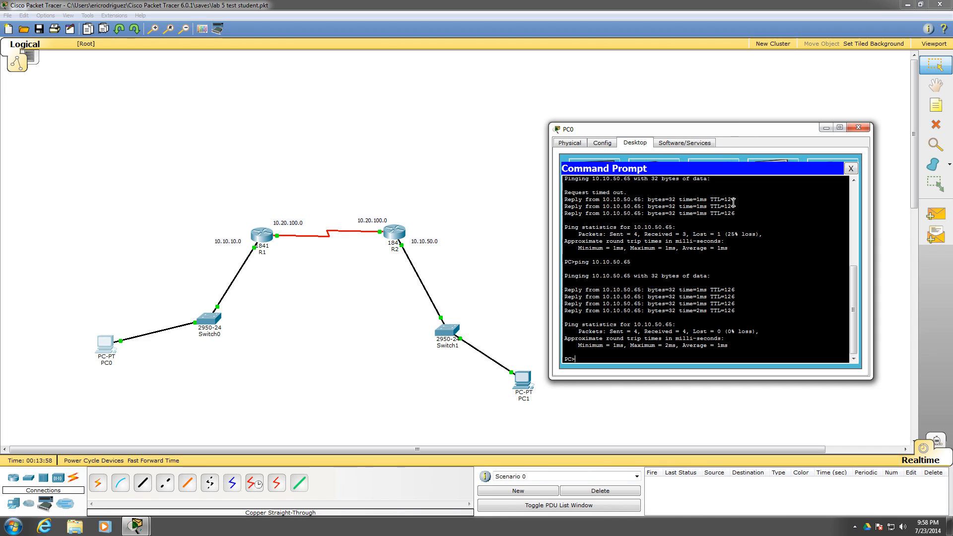
Start a telnet session from PC0 to R1 at 10.10.10.250
{"action": "key", "text": "BackSpace"}
{"action": "type", "text": "lbet"}
{"action": "key", "text": "BackSpace"}
{"action": "type", "text": "net"}
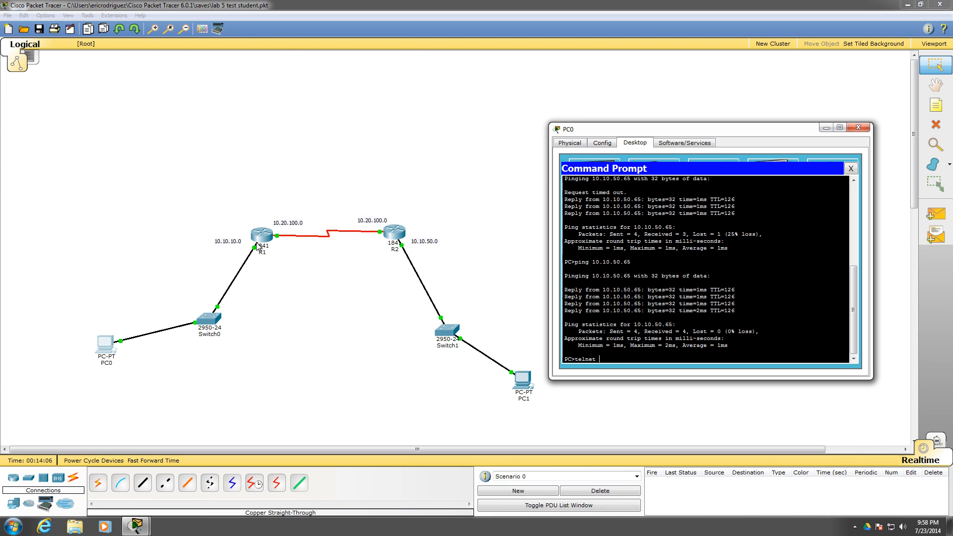
{"action": "type", "text": " 10.10.10.250"}
{"action": "key", "text": "Return"}
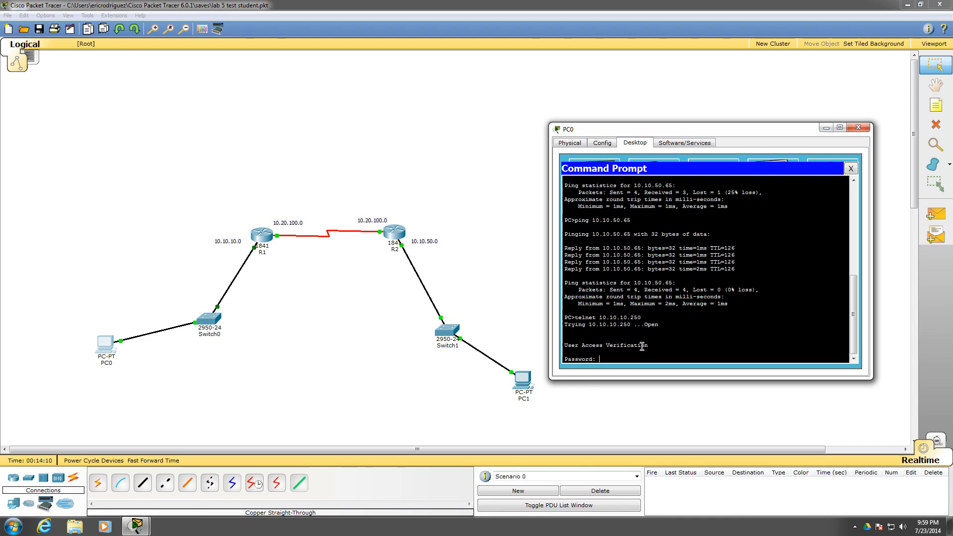
Log in to R1 over telnet with the vty line password and close PC0's window
{"action": "left_click_drag", "start_coordinate": [644, 324], "coordinate": [659, 325]}
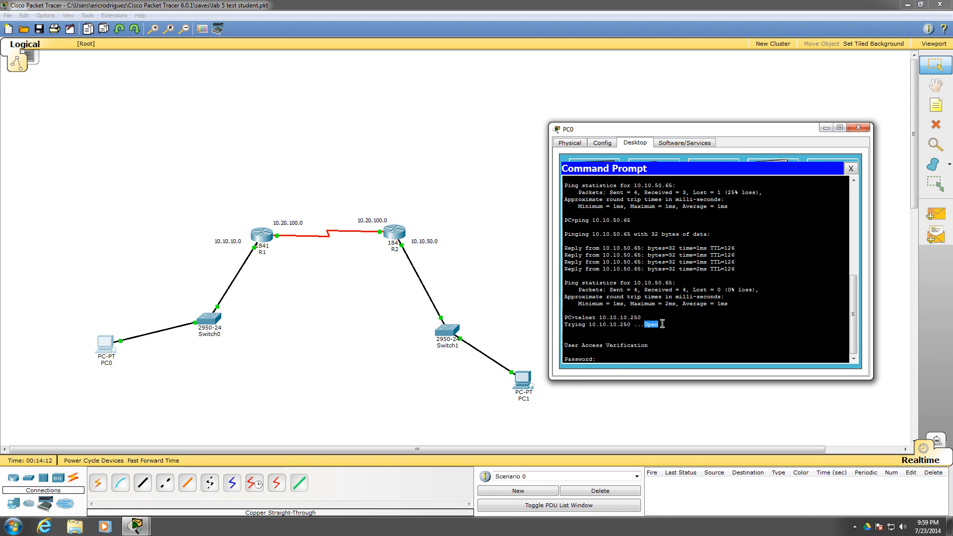
{"action": "left_click", "coordinate": [642, 355]}
{"action": "left_click", "coordinate": [638, 357]}
{"action": "key", "text": "Return"}
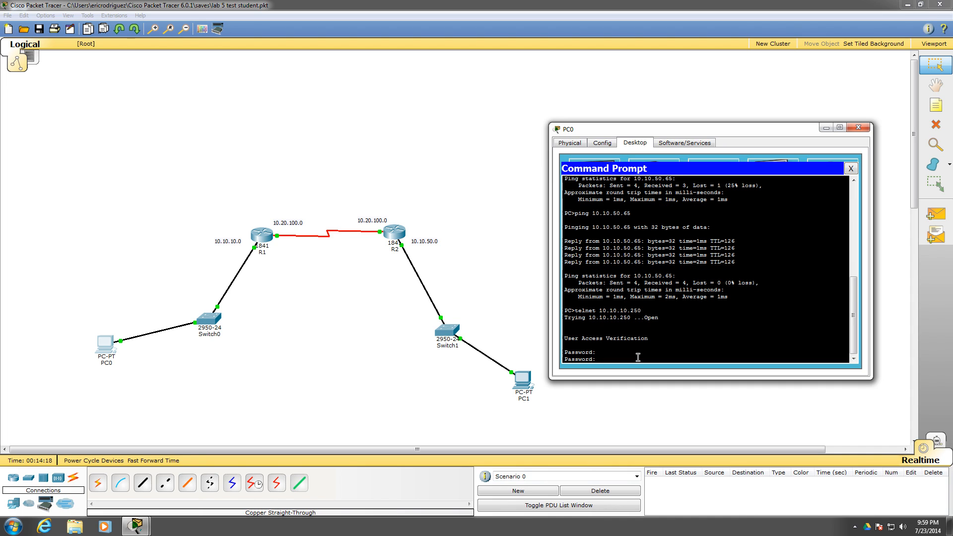
{"action": "key", "text": "Return"}
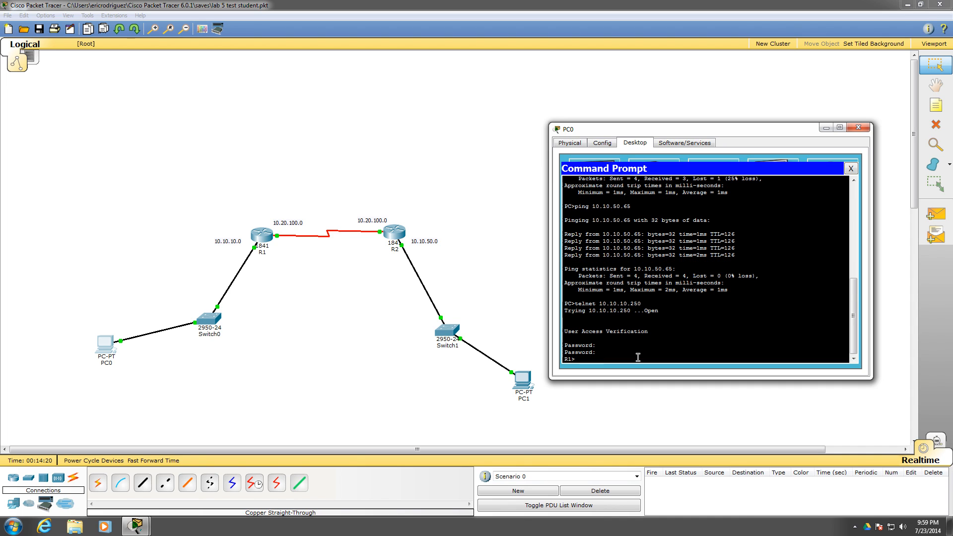
{"action": "left_click", "coordinate": [858, 127]}
Open PC1's command prompt, move its window clear of the topology, and make the window taller
{"action": "left_click", "coordinate": [522, 379]}
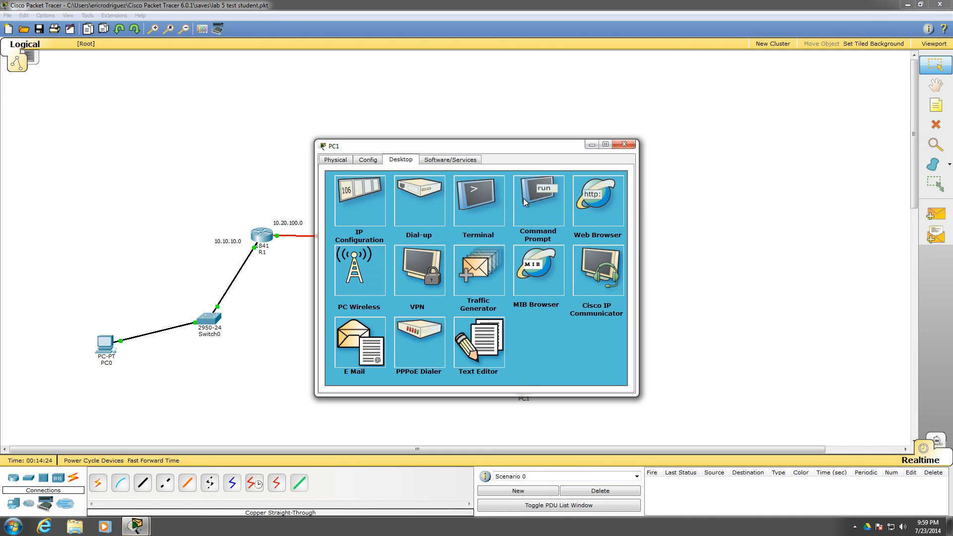
{"action": "left_click", "coordinate": [558, 192]}
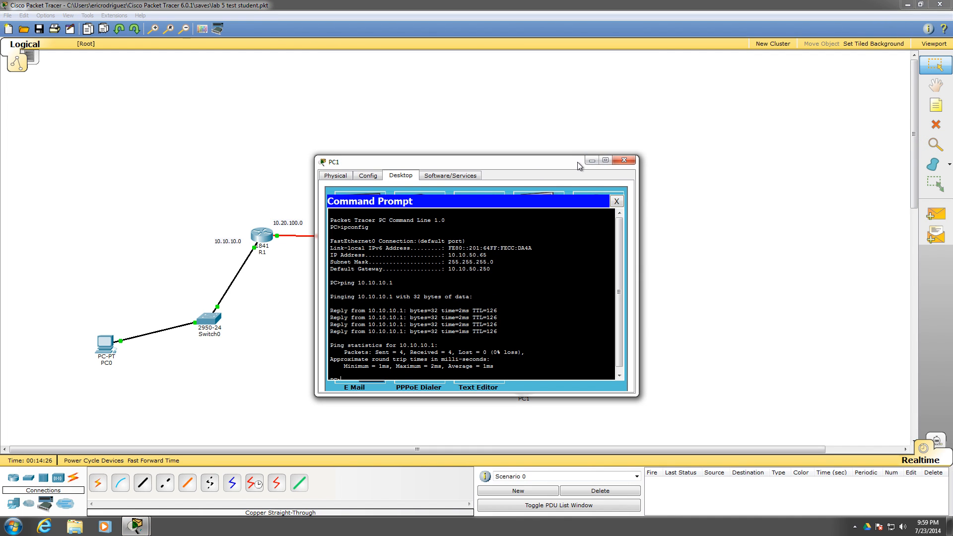
{"action": "left_click_drag", "start_coordinate": [579, 150], "coordinate": [797, 108]}
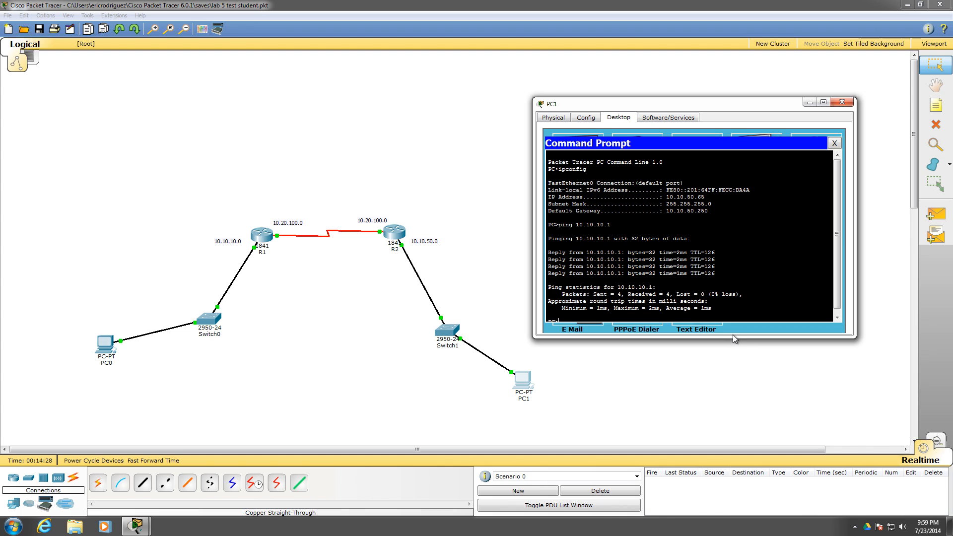
{"action": "left_click_drag", "start_coordinate": [733, 337], "coordinate": [733, 392]}
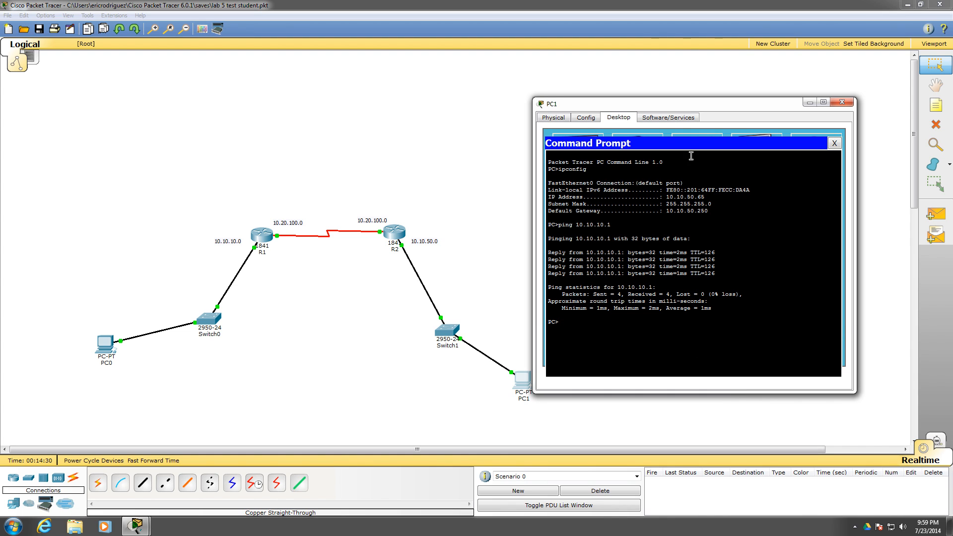
{"action": "left_click_drag", "start_coordinate": [672, 107], "coordinate": [715, 91]}
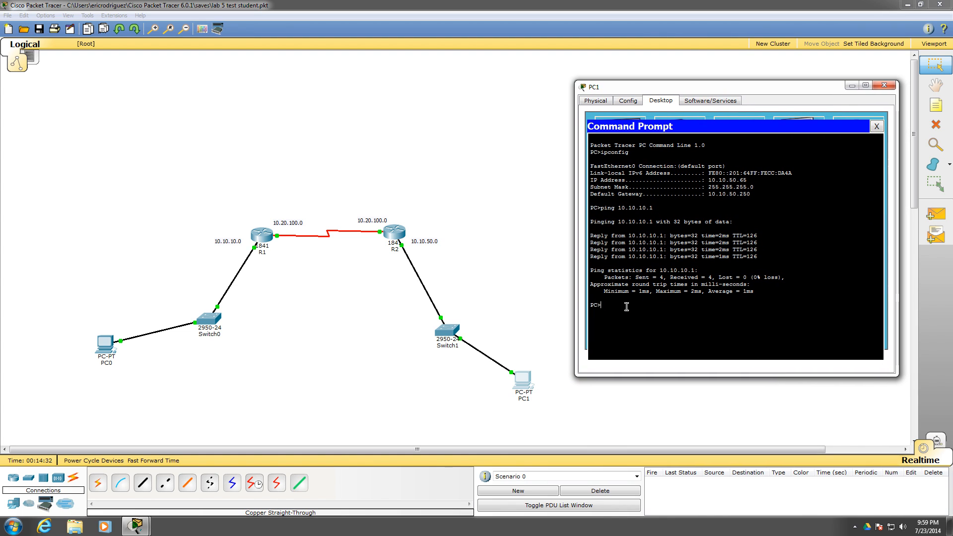
Telnet from PC1 to R2 at 10.10.50.250 and log in with the vty line password
{"action": "type", "text": "telnet"}
{"action": "type", "text": "10.10.50.250"}
{"action": "key", "text": "Return"}
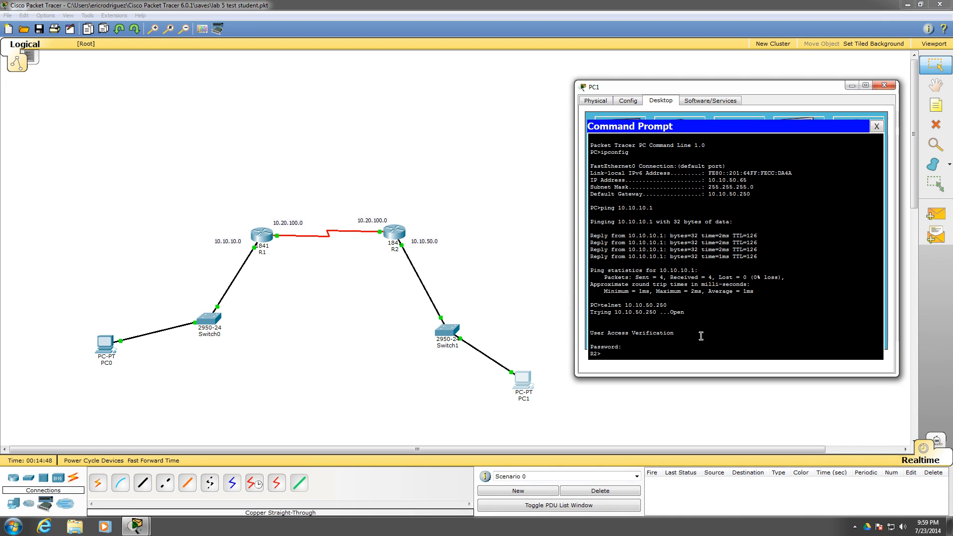
Exit the telnet session to R2 and nudge routers R1 and R2 slightly in the topology
{"action": "type", "text": "exit"}
{"action": "key", "text": "Return"}
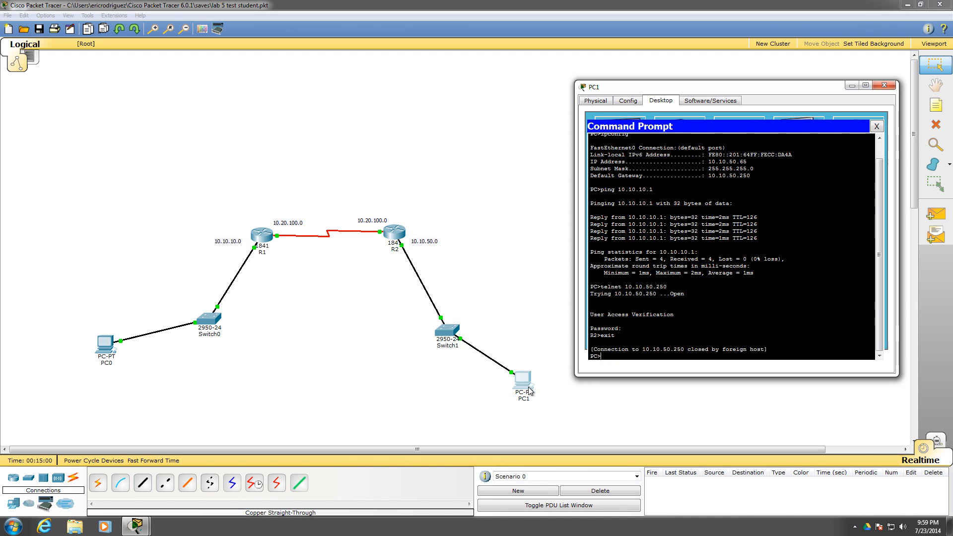
{"action": "mouse_move", "coordinate": [259, 234]}
{"action": "left_mouse_down"}
{"action": "mouse_move", "coordinate": [227, 253]}
{"action": "mouse_move", "coordinate": [254, 228]}
{"action": "mouse_move", "coordinate": [259, 238]}
{"action": "left_mouse_up"}
{"action": "mouse_move", "coordinate": [402, 235]}
{"action": "left_mouse_down"}
{"action": "mouse_move", "coordinate": [397, 247]}
{"action": "mouse_move", "coordinate": [401, 237]}
{"action": "left_mouse_up"}
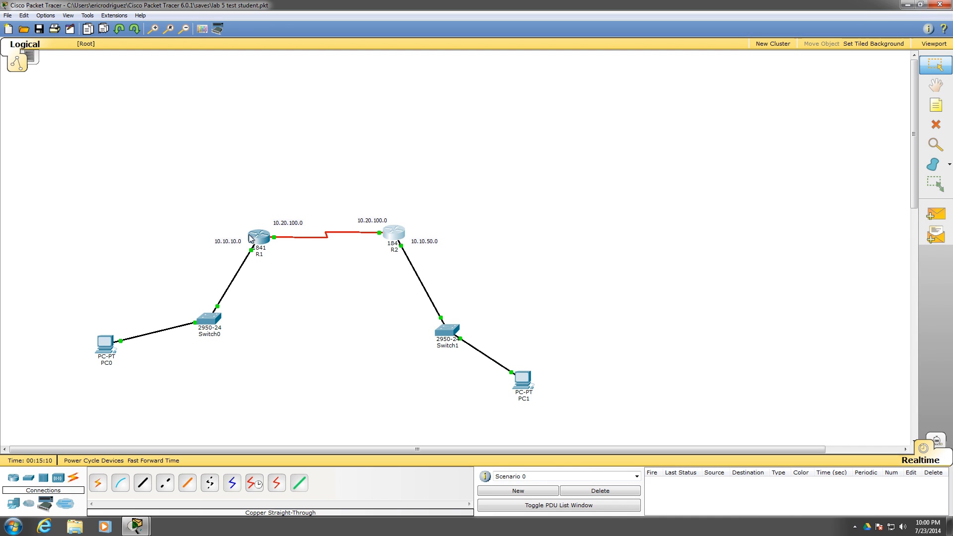
Telnet from PC1's command prompt to R1 at 10.10.10.250, log in with the vty line password, and close PC1's window
{"action": "left_click", "coordinate": [521, 395]}
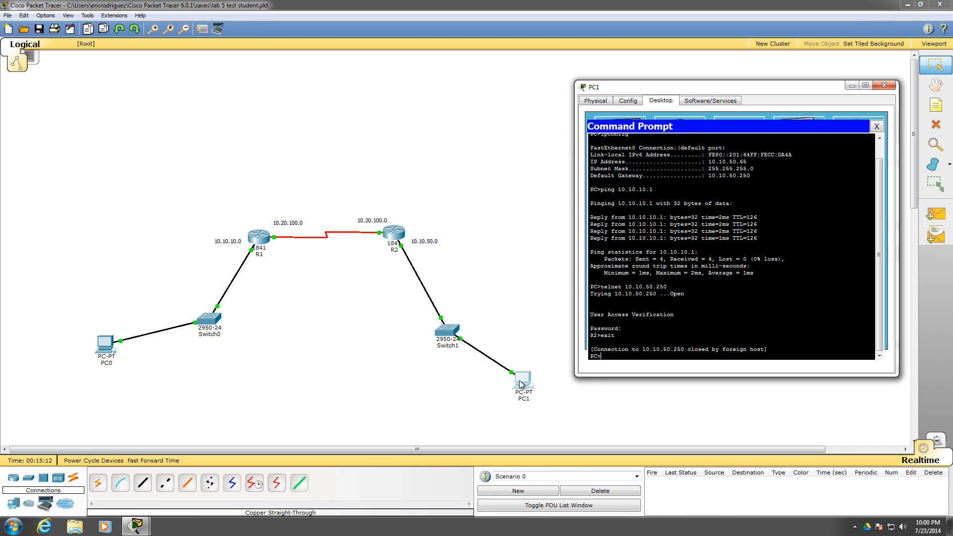
{"action": "type", "text": "telnet"}
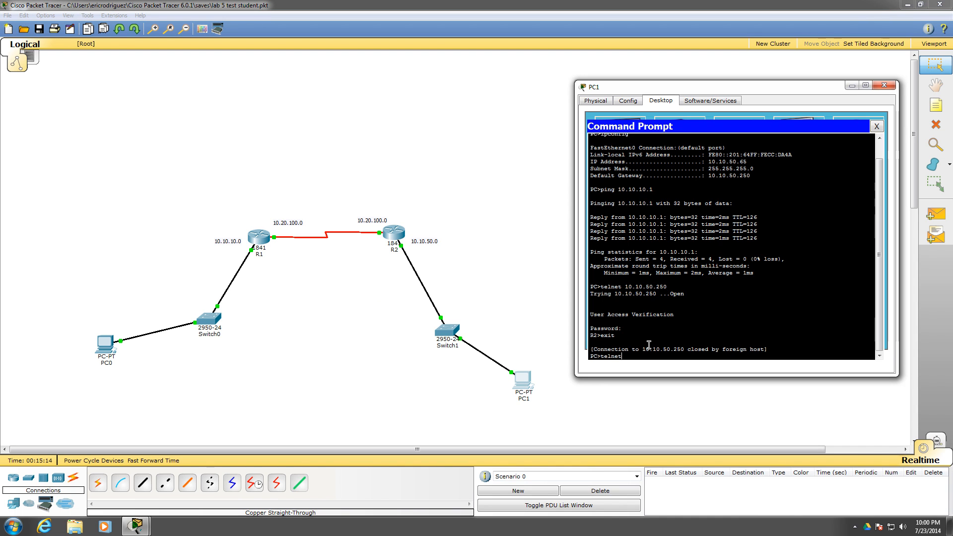
{"action": "type", "text": " 10.10.10.250"}
{"action": "key", "text": "Return"}
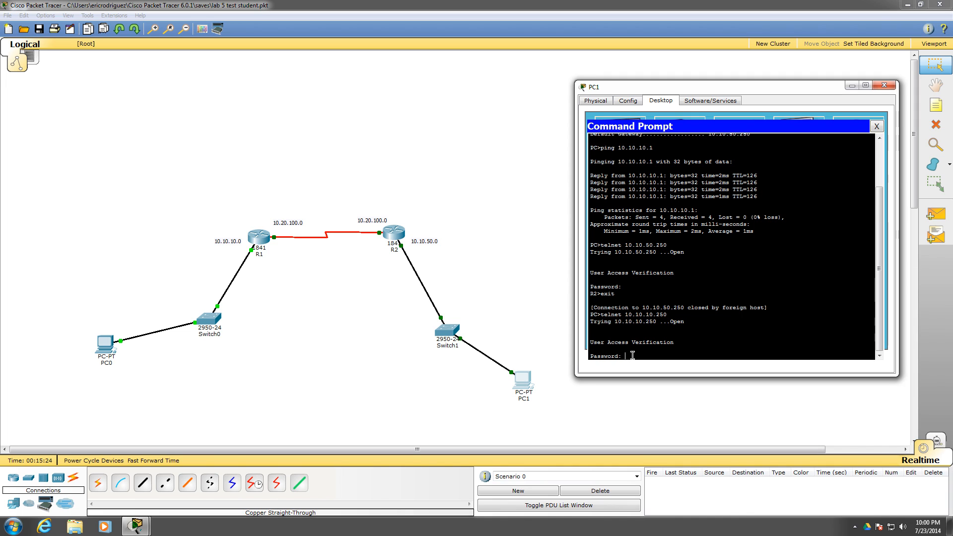
{"action": "key", "text": "Return"}
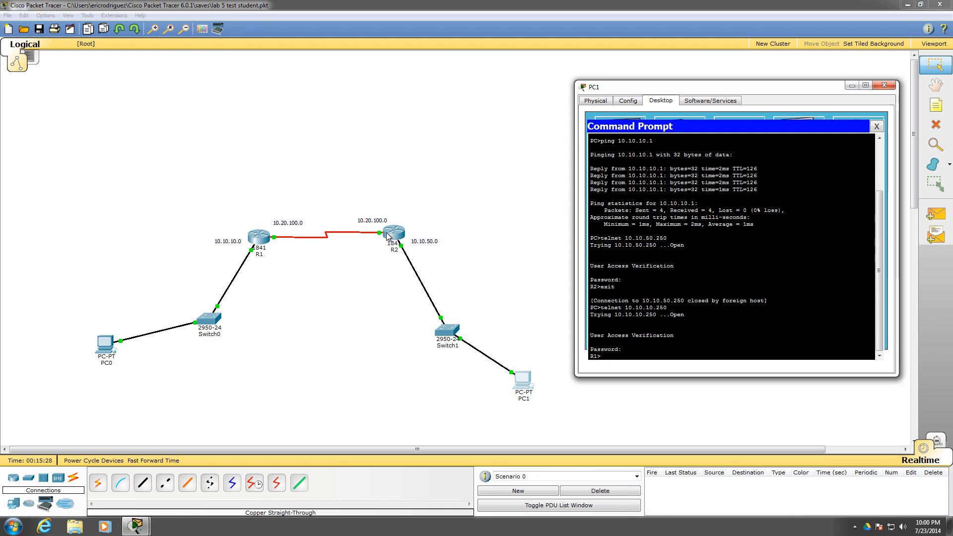
{"action": "left_click_drag", "start_coordinate": [752, 88], "coordinate": [747, 110]}
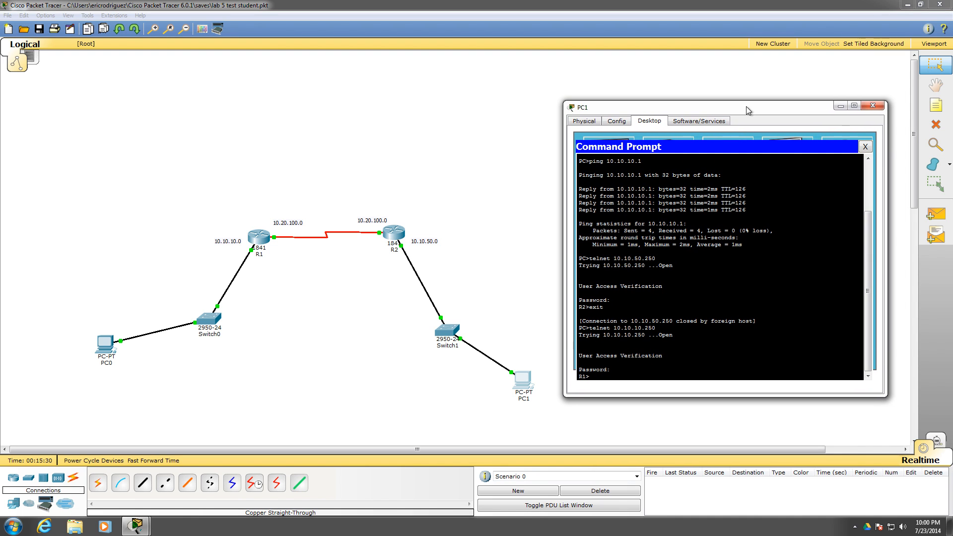
{"action": "left_click", "coordinate": [874, 106]}
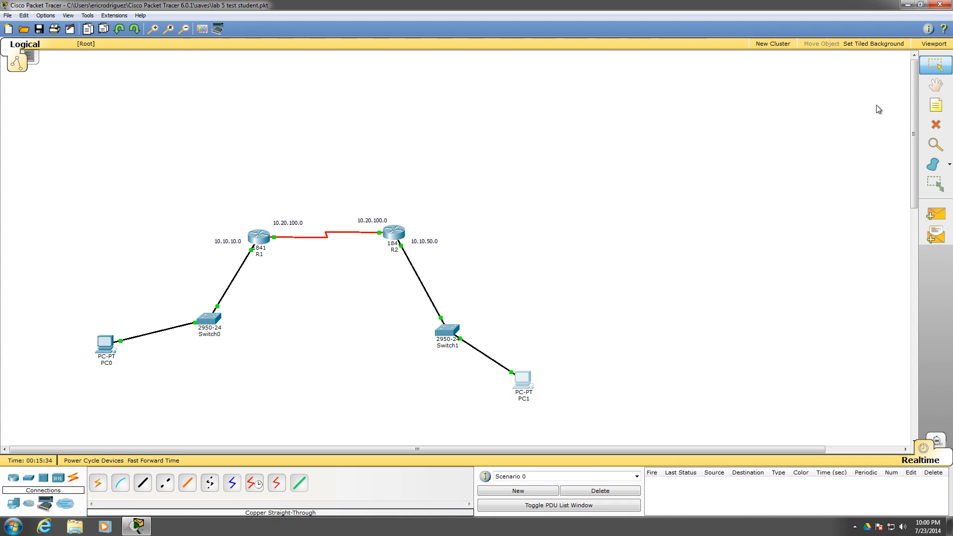
Open R1's CLI beside the topology and exit from vty line configuration back to privileged EXEC mode
{"action": "left_click", "coordinate": [255, 245]}
{"action": "left_click_drag", "start_coordinate": [403, 146], "coordinate": [602, 88]}
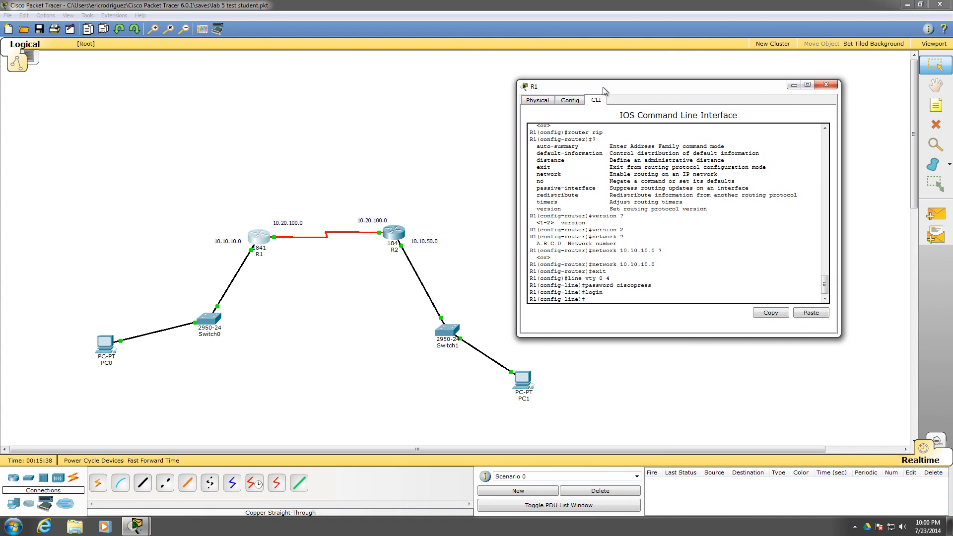
{"action": "type", "text": "exit"}
{"action": "key", "text": "Return"}
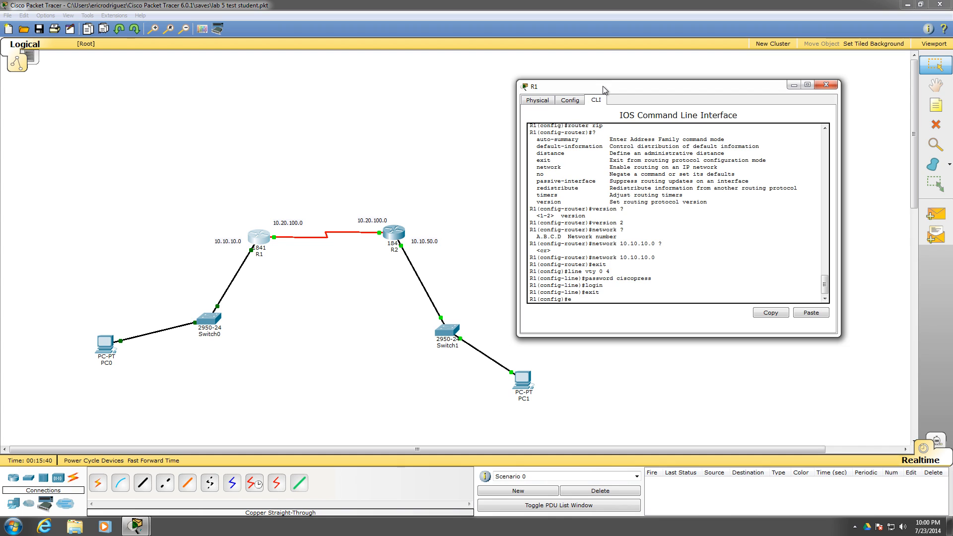
{"action": "type", "text": "exit"}
{"action": "key", "text": "Return"}
{"action": "key", "text": "Return"}
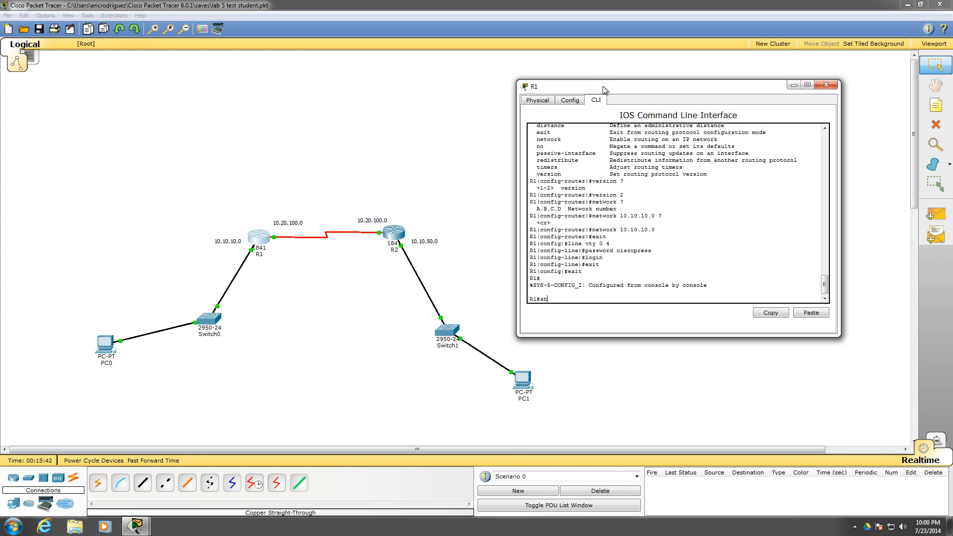
Display R1's routing table with show ip route
{"action": "type", "text": "show ip"}
{"action": "key", "text": "Tab"}
{"action": "type", "text": "ro"}
{"action": "key", "text": "Tab"}
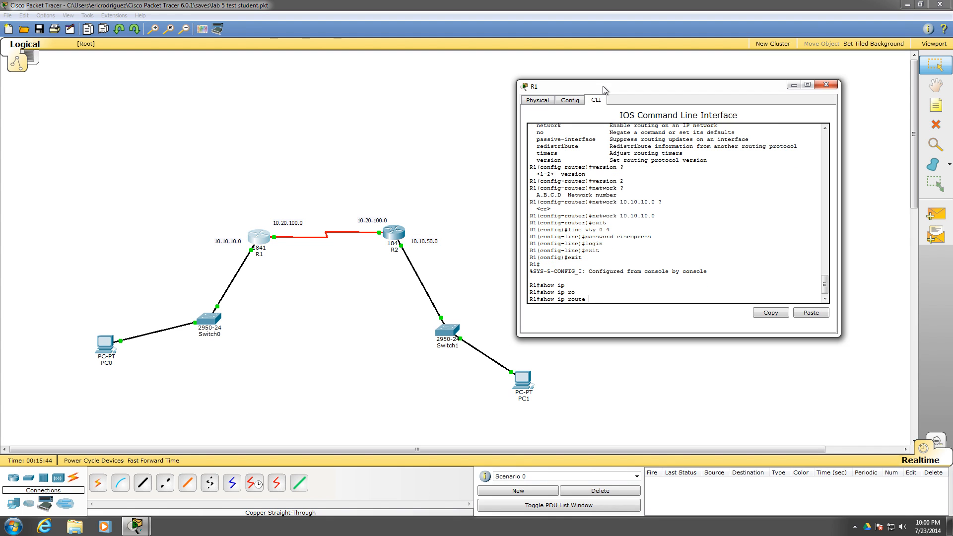
{"action": "key", "text": "Return"}
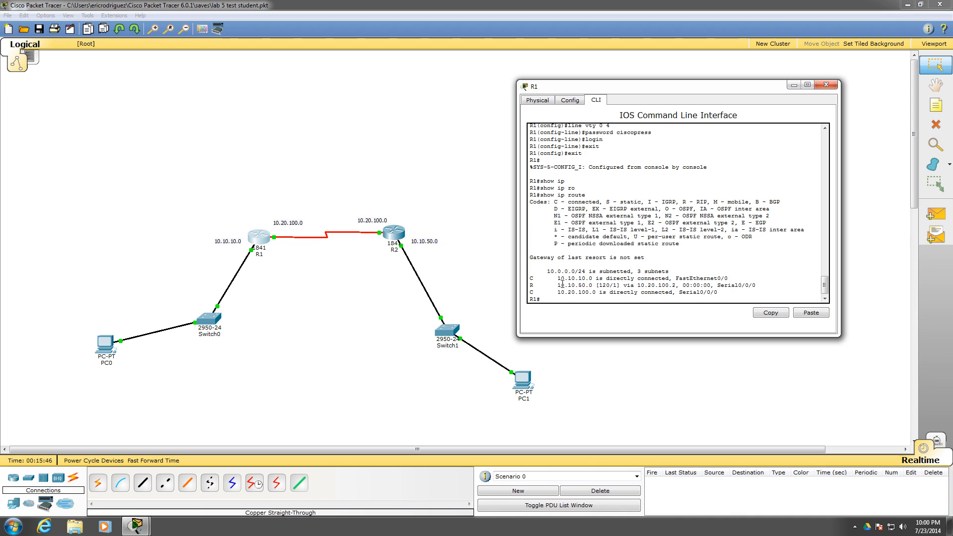
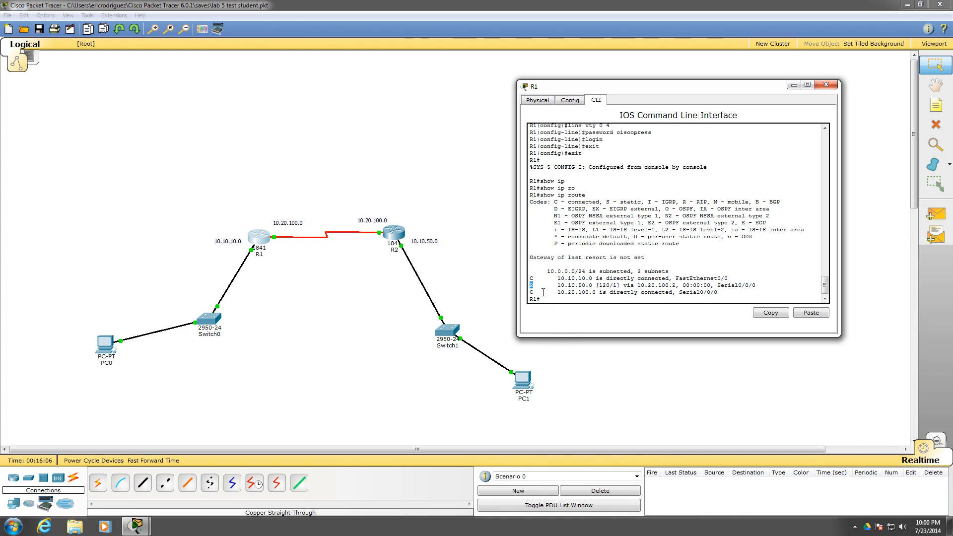
Compare the route code of the 10.10.50.0 entry in R1's routing table with the code legend above it
{"action": "left_click", "coordinate": [531, 284]}
{"action": "left_click_drag", "start_coordinate": [535, 283], "coordinate": [526, 283]}
{"action": "left_click_drag", "start_coordinate": [606, 202], "coordinate": [639, 203]}
{"action": "left_click", "coordinate": [534, 285]}
{"action": "left_click_drag", "start_coordinate": [679, 201], "coordinate": [704, 202]}
{"action": "left_click_drag", "start_coordinate": [529, 285], "coordinate": [537, 287]}
Examine the destination network, next hop and exit interface of the RIP route in R1's routing table, and close R1's window
{"action": "left_click_drag", "start_coordinate": [638, 286], "coordinate": [675, 286]}
{"action": "left_click_drag", "start_coordinate": [718, 287], "coordinate": [764, 286]}
{"action": "left_click_drag", "start_coordinate": [557, 286], "coordinate": [593, 286]}
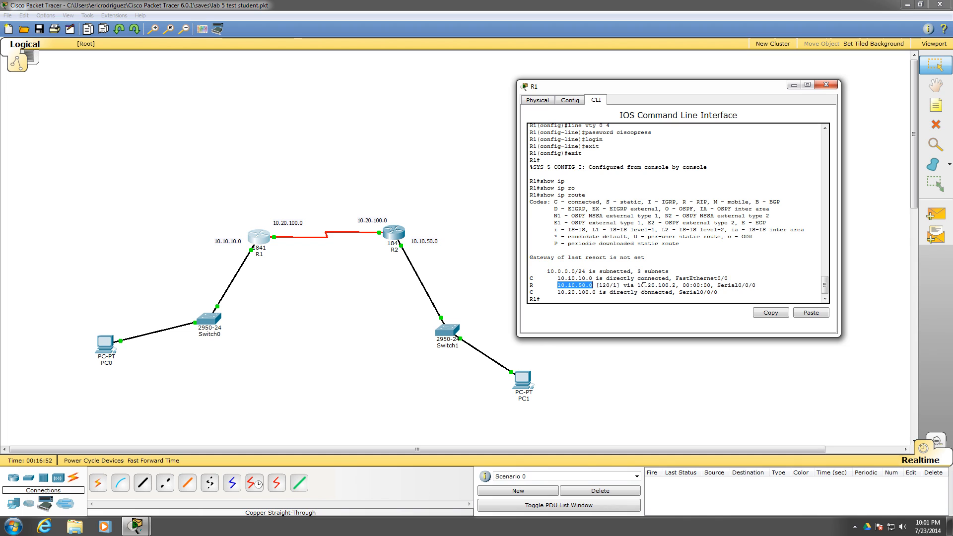
{"action": "left_click_drag", "start_coordinate": [638, 285], "coordinate": [675, 286]}
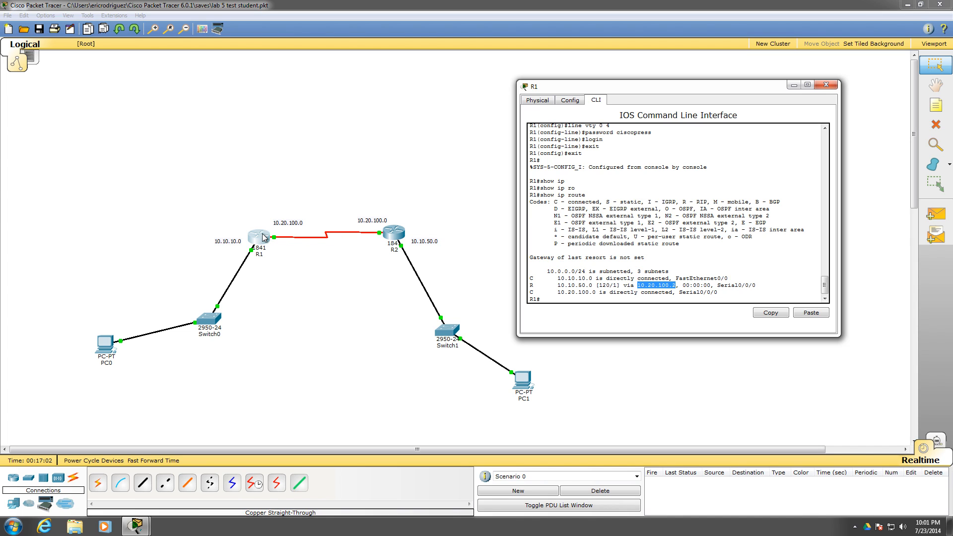
{"action": "left_click_drag", "start_coordinate": [716, 285], "coordinate": [761, 287]}
{"action": "double_click", "coordinate": [577, 285]}
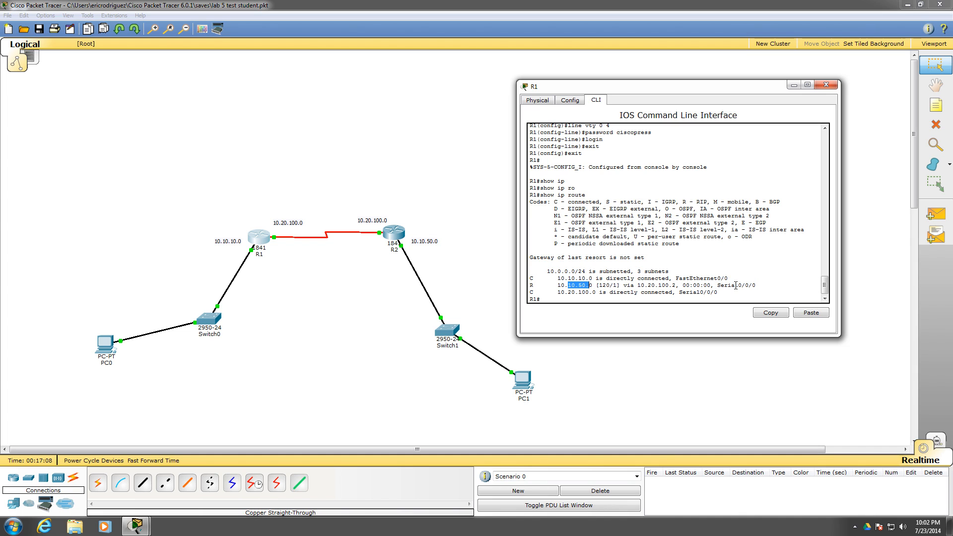
{"action": "left_click_drag", "start_coordinate": [735, 286], "coordinate": [759, 285]}
{"action": "left_click_drag", "start_coordinate": [673, 286], "coordinate": [644, 285]}
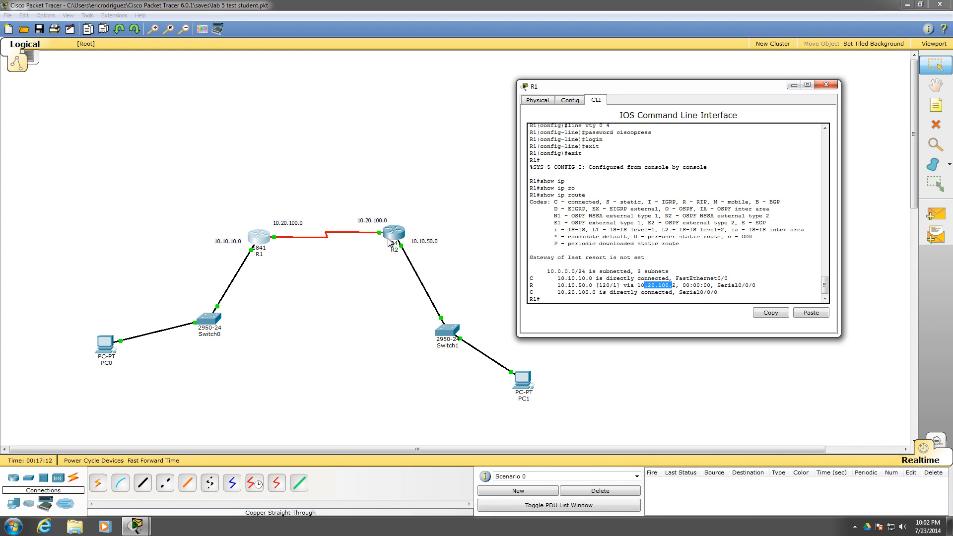
{"action": "left_click", "coordinate": [600, 300]}
{"action": "left_click", "coordinate": [826, 84]}
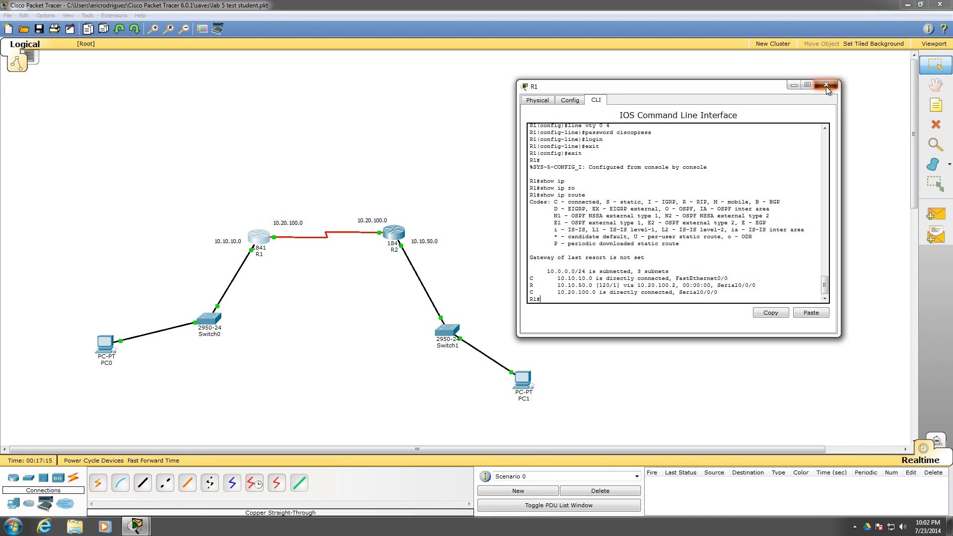
Open R2's CLI beside the topology and exit from vty line configuration back to privileged EXEC mode
{"action": "left_click", "coordinate": [393, 232]}
{"action": "left_click_drag", "start_coordinate": [500, 147], "coordinate": [704, 91]}
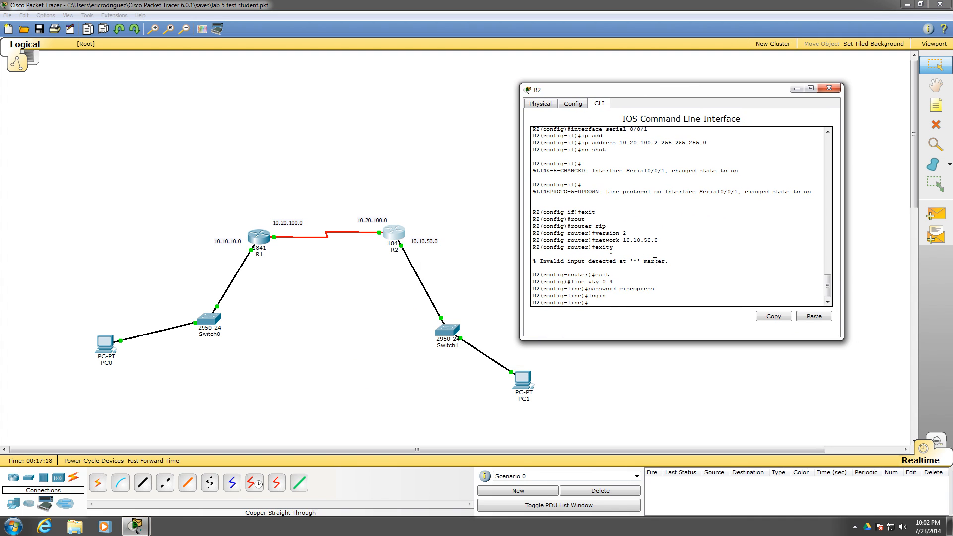
{"action": "type", "text": "exit"}
{"action": "key", "text": "Return"}
{"action": "type", "text": "exit"}
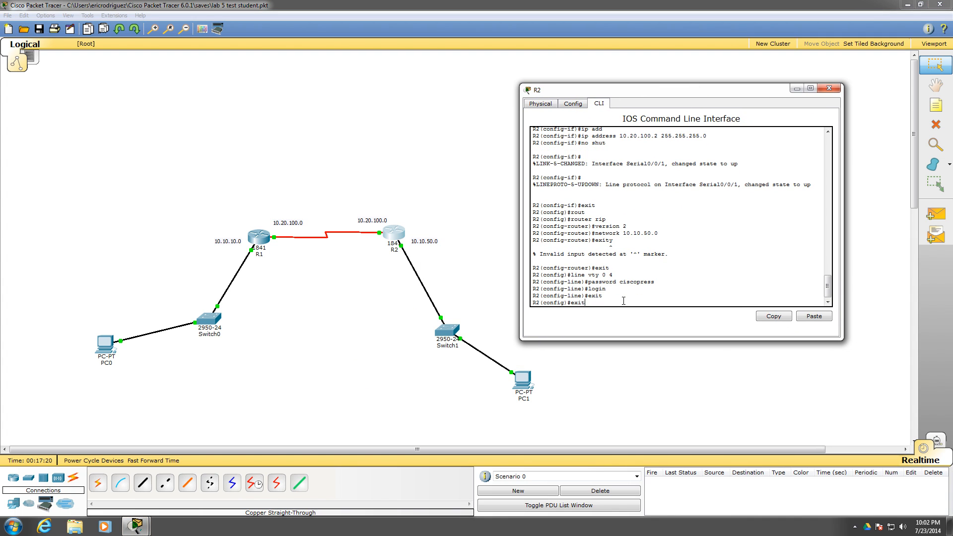
{"action": "key", "text": "Return"}
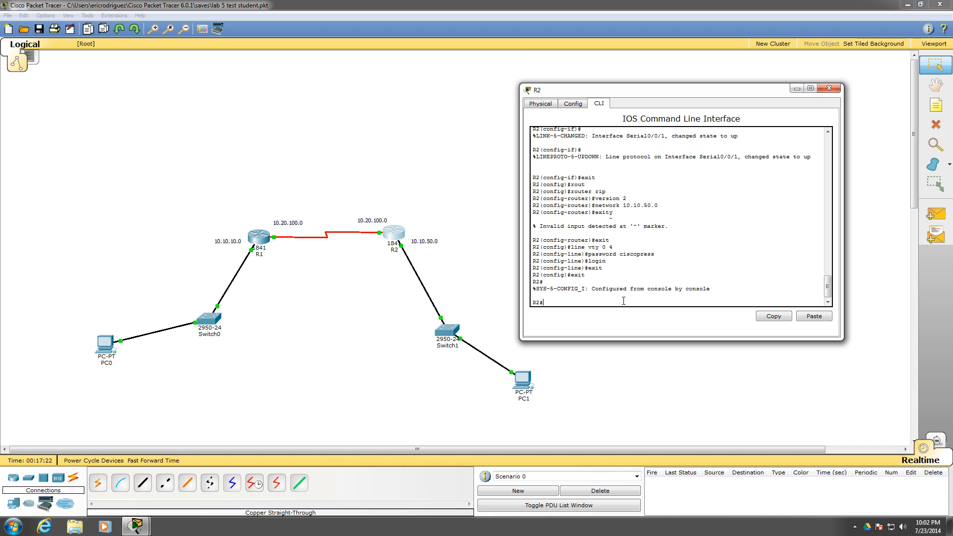
Display R2's routing table with show ip route and examine the RIP route's destination network, next hop and exit interface
{"action": "type", "text": "show ip route"}
{"action": "key", "text": "Return"}
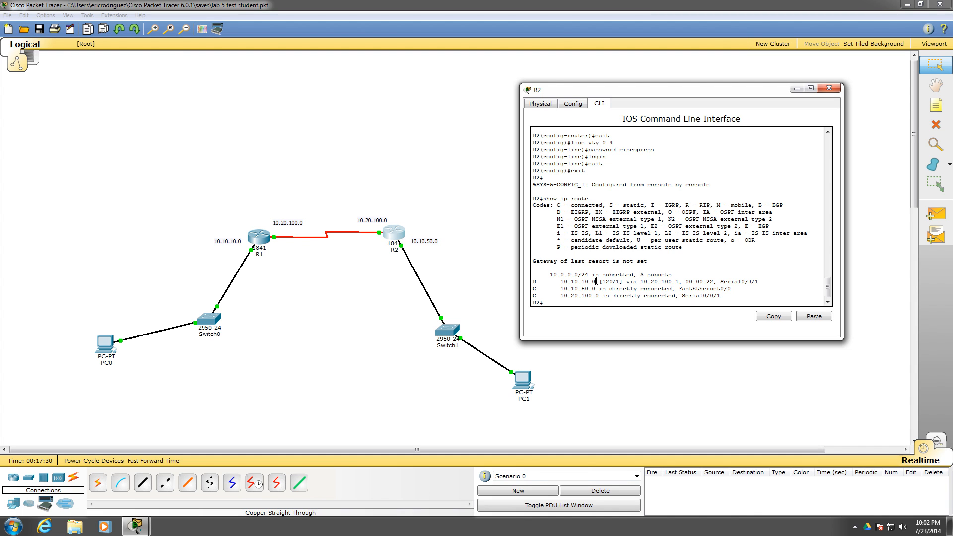
{"action": "left_click_drag", "start_coordinate": [595, 282], "coordinate": [560, 282]}
{"action": "left_click_drag", "start_coordinate": [678, 282], "coordinate": [644, 280]}
{"action": "left_click_drag", "start_coordinate": [720, 282], "coordinate": [769, 284]}
{"action": "left_click", "coordinate": [602, 430]}
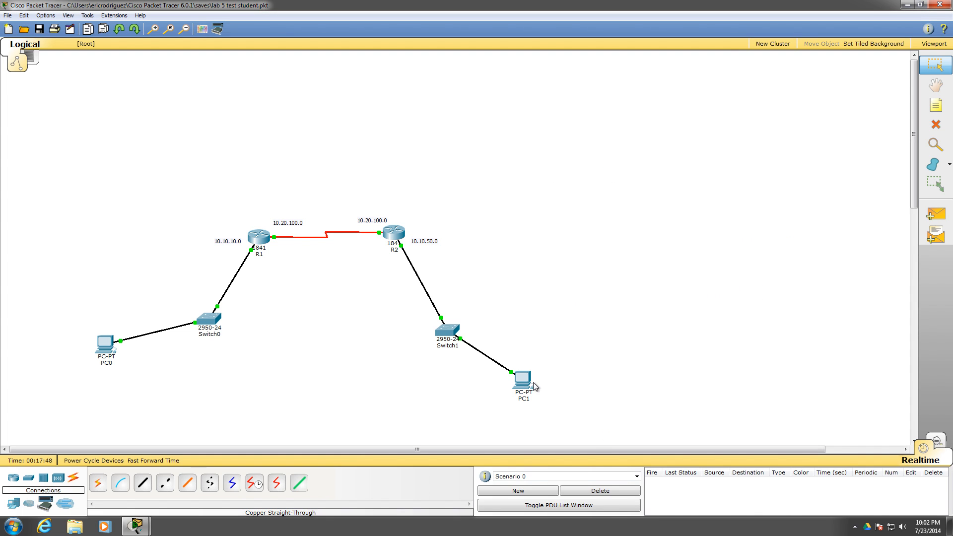
{"action": "left_click", "coordinate": [394, 232]}
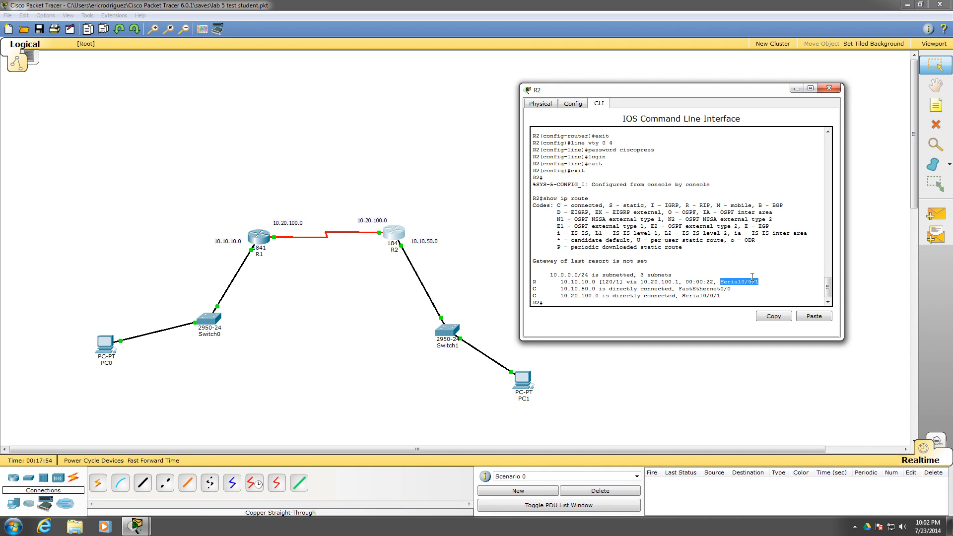
{"action": "left_click", "coordinate": [828, 89]}
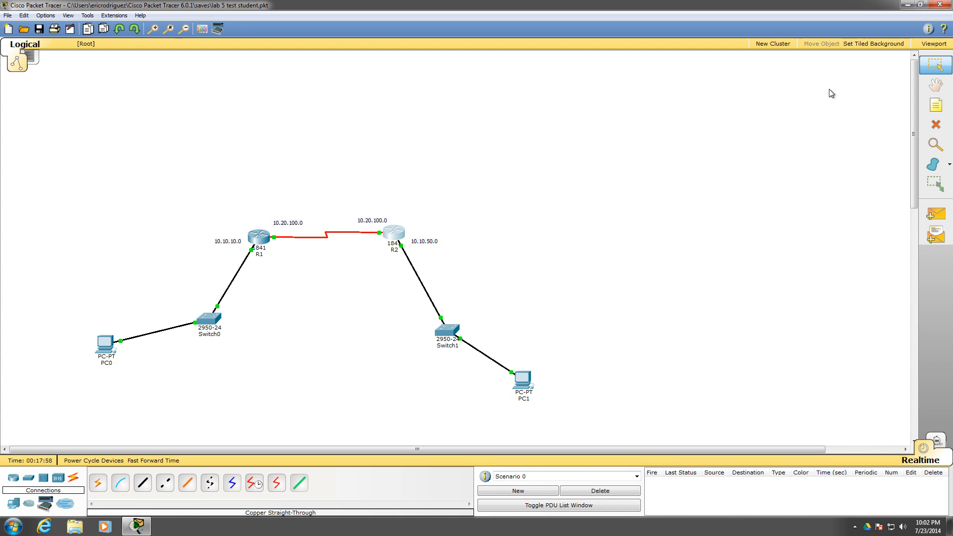
Save R1's configuration with copy running-config startup-config, accepting the default destination filename, and close R1's window
{"action": "left_click", "coordinate": [264, 236]}
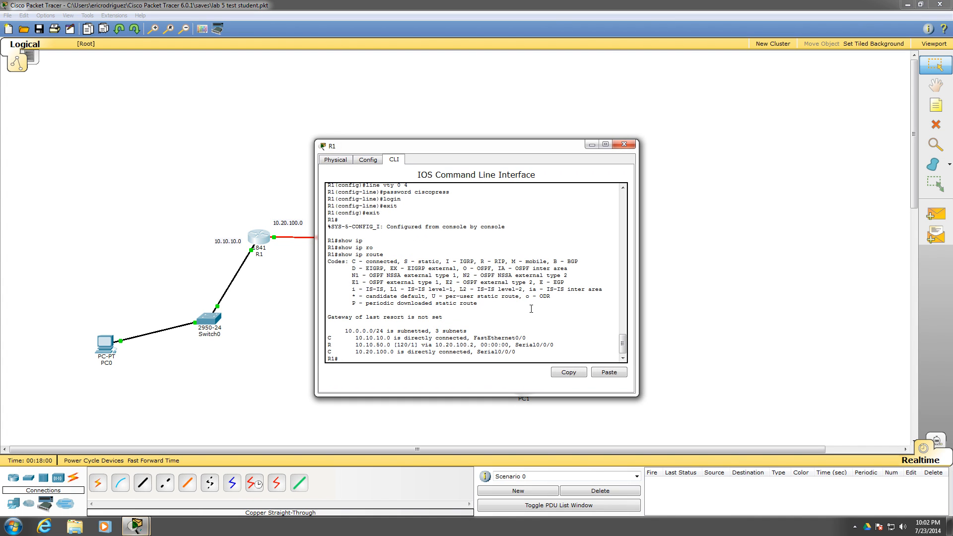
{"action": "type", "text": "copy run"}
{"action": "key", "text": "Tab"}
{"action": "type", "text": "star"}
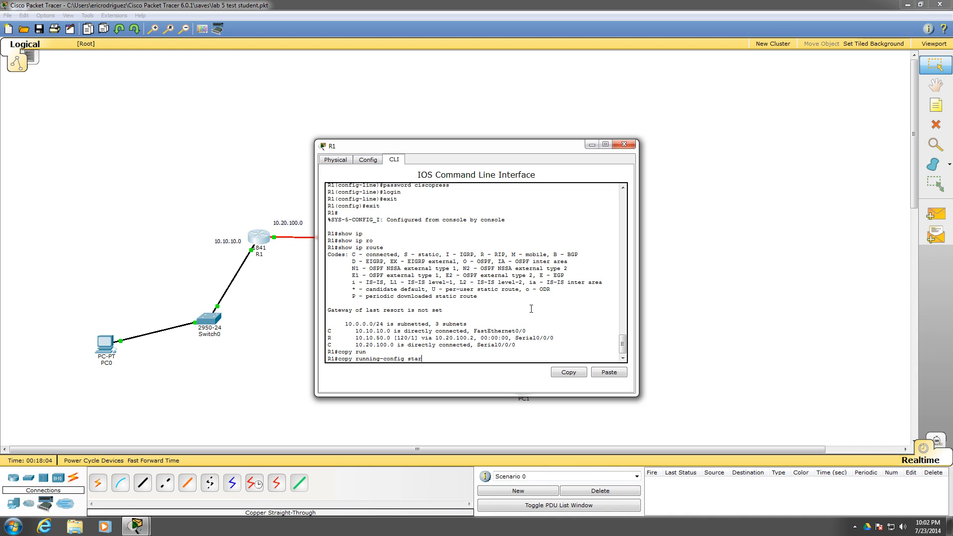
{"action": "type", "text": "t"}
{"action": "key", "text": "Tab"}
{"action": "key", "text": "Return"}
{"action": "key", "text": "Return"}
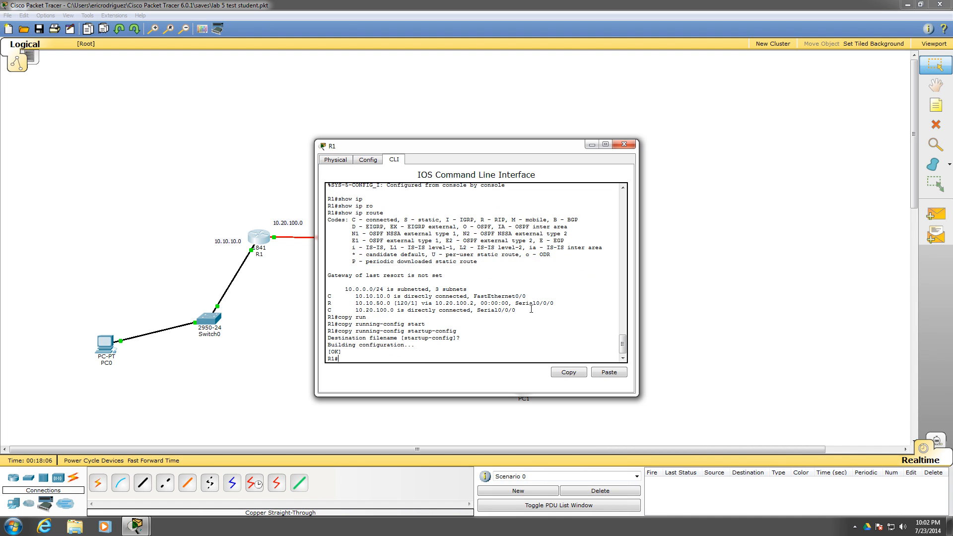
{"action": "left_click", "coordinate": [624, 144]}
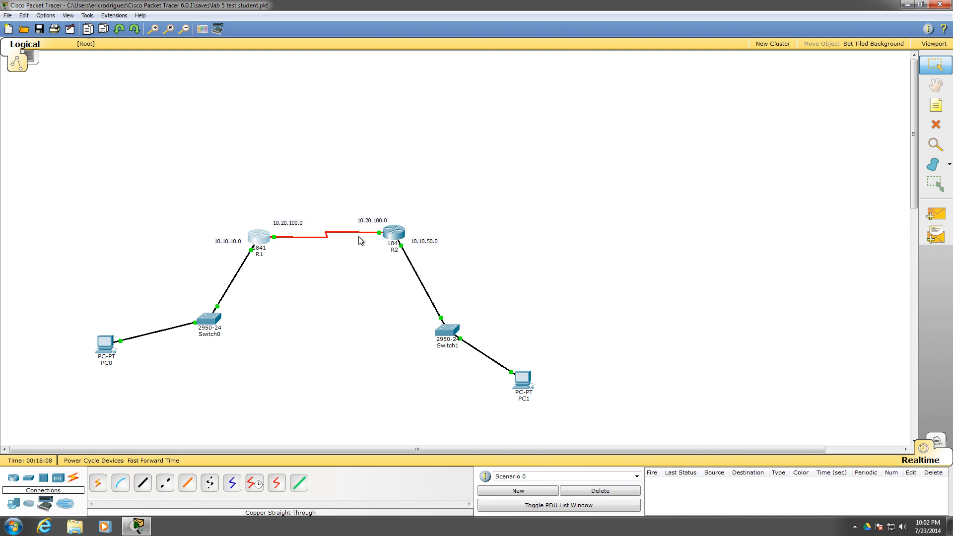
Save R2's configuration with copy running-config startup-config, accepting the default destination filename, and save the lab file
{"action": "left_click", "coordinate": [394, 232]}
{"action": "type", "text": "cop"}
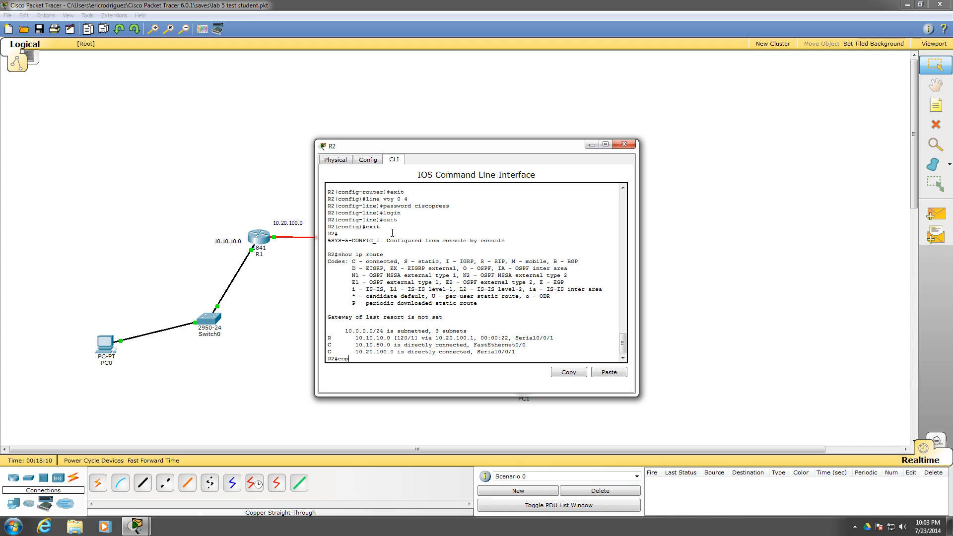
{"action": "key", "text": "Tab"}
{"action": "type", "text": "run"}
{"action": "key", "text": "Tab"}
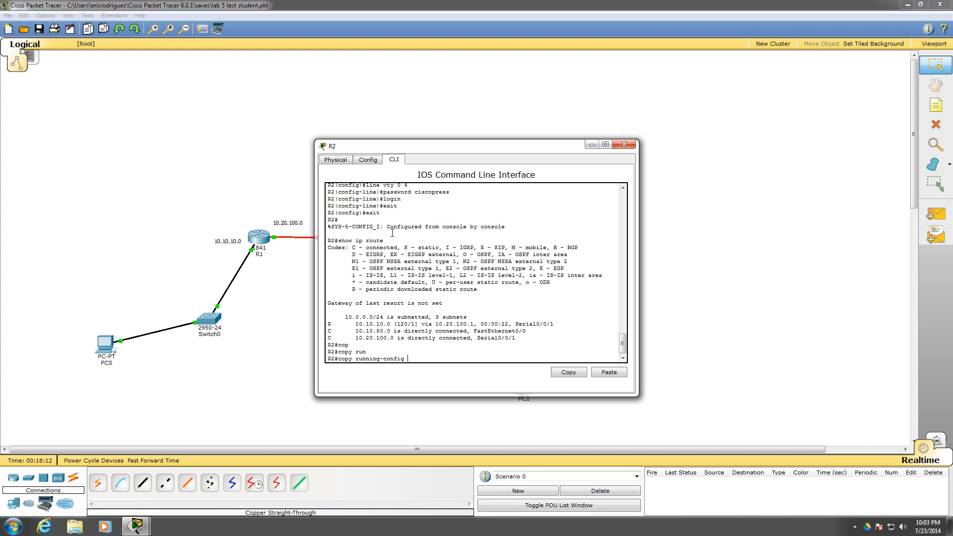
{"action": "type", "text": "st"}
{"action": "key", "text": "Tab"}
{"action": "key", "text": "Return"}
{"action": "key", "text": "Return"}
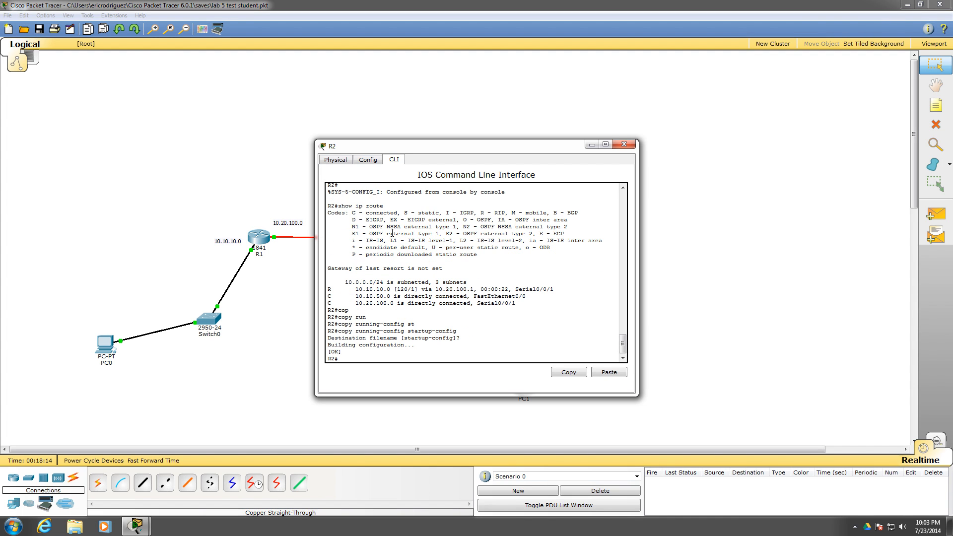
{"action": "left_click", "coordinate": [618, 144]}
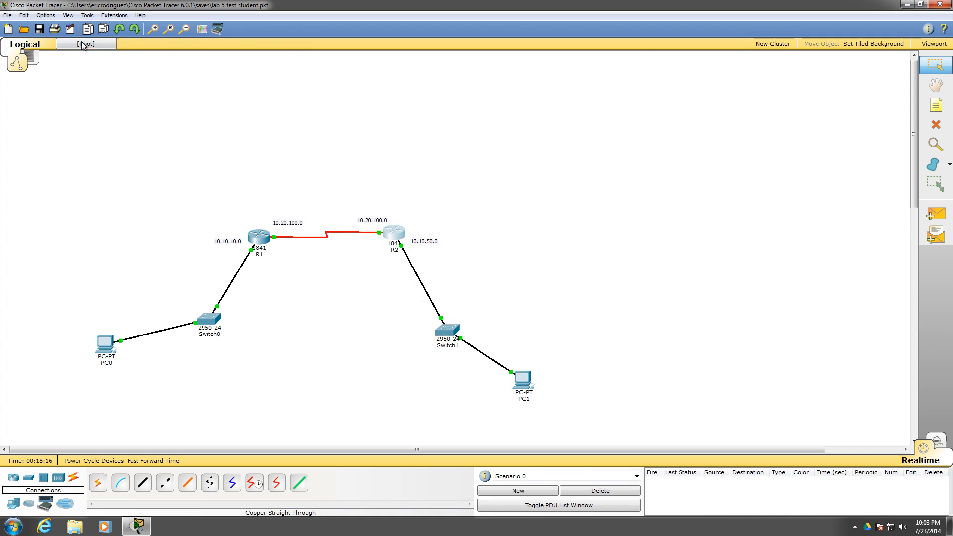
{"action": "left_click", "coordinate": [42, 30]}
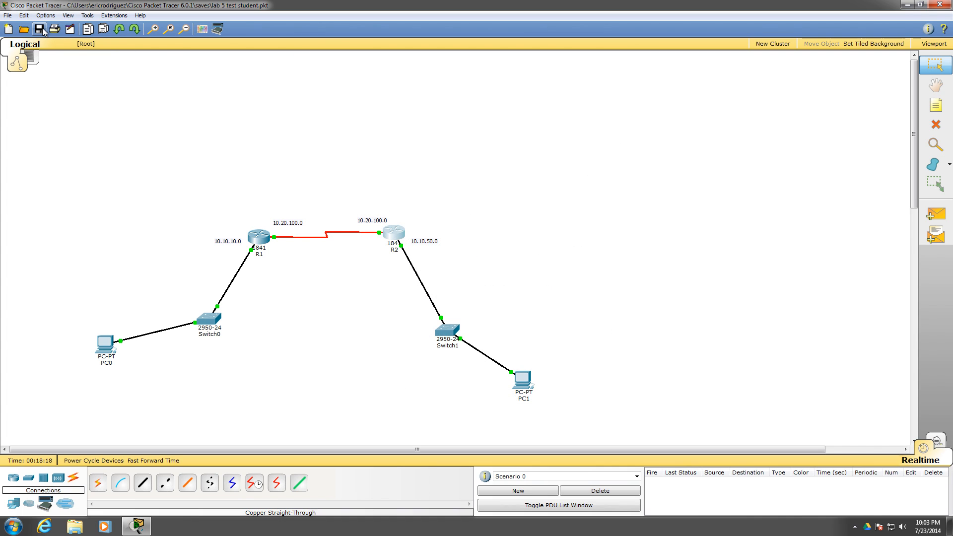